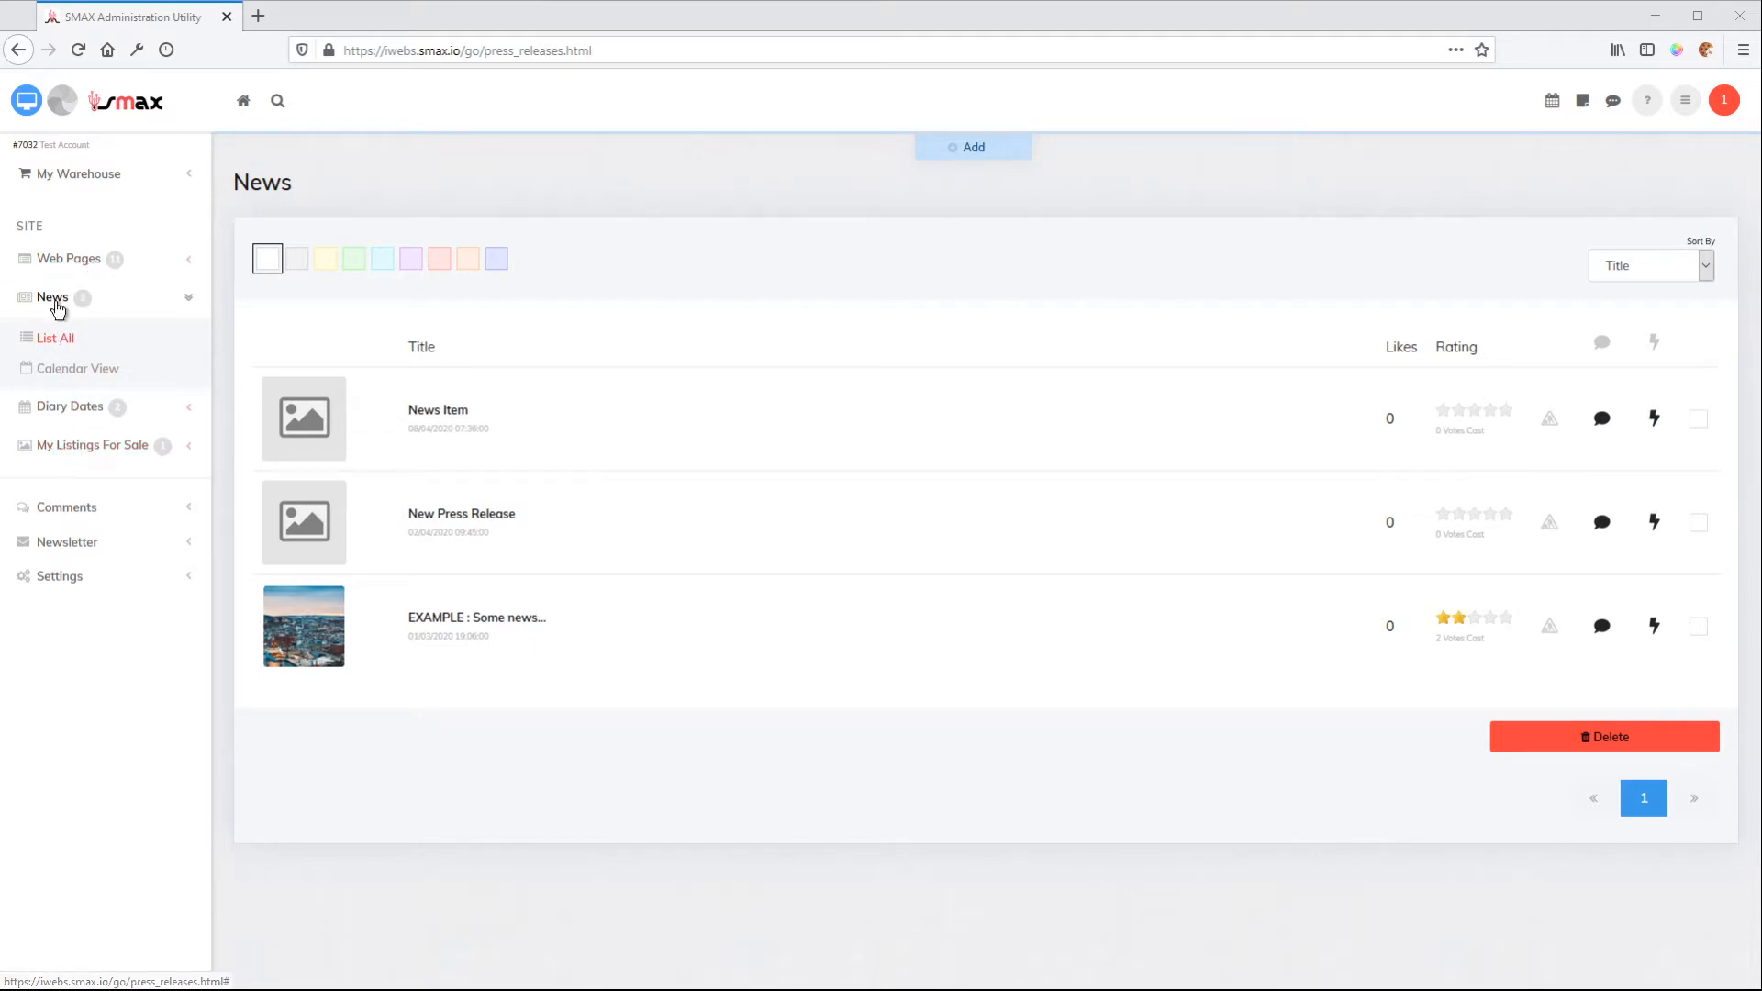
Open the News Item entry for editing, preview its website page and return to the editor
left_click(558, 454)
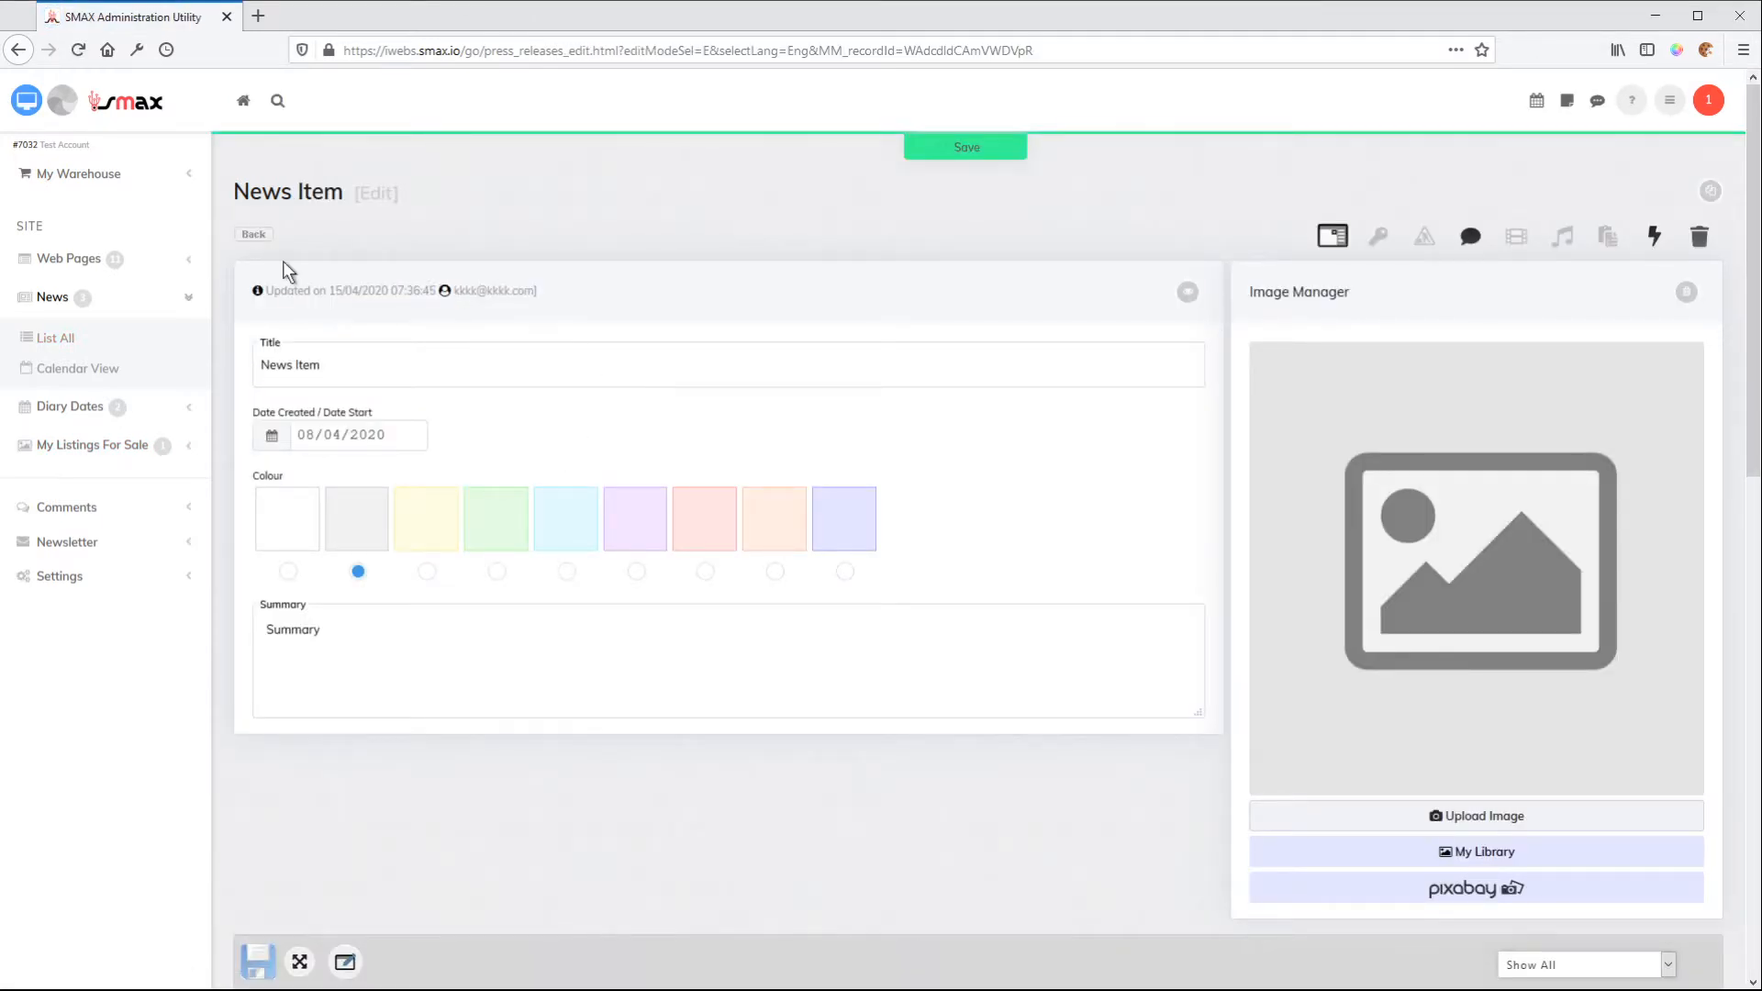
left_click(402, 365)
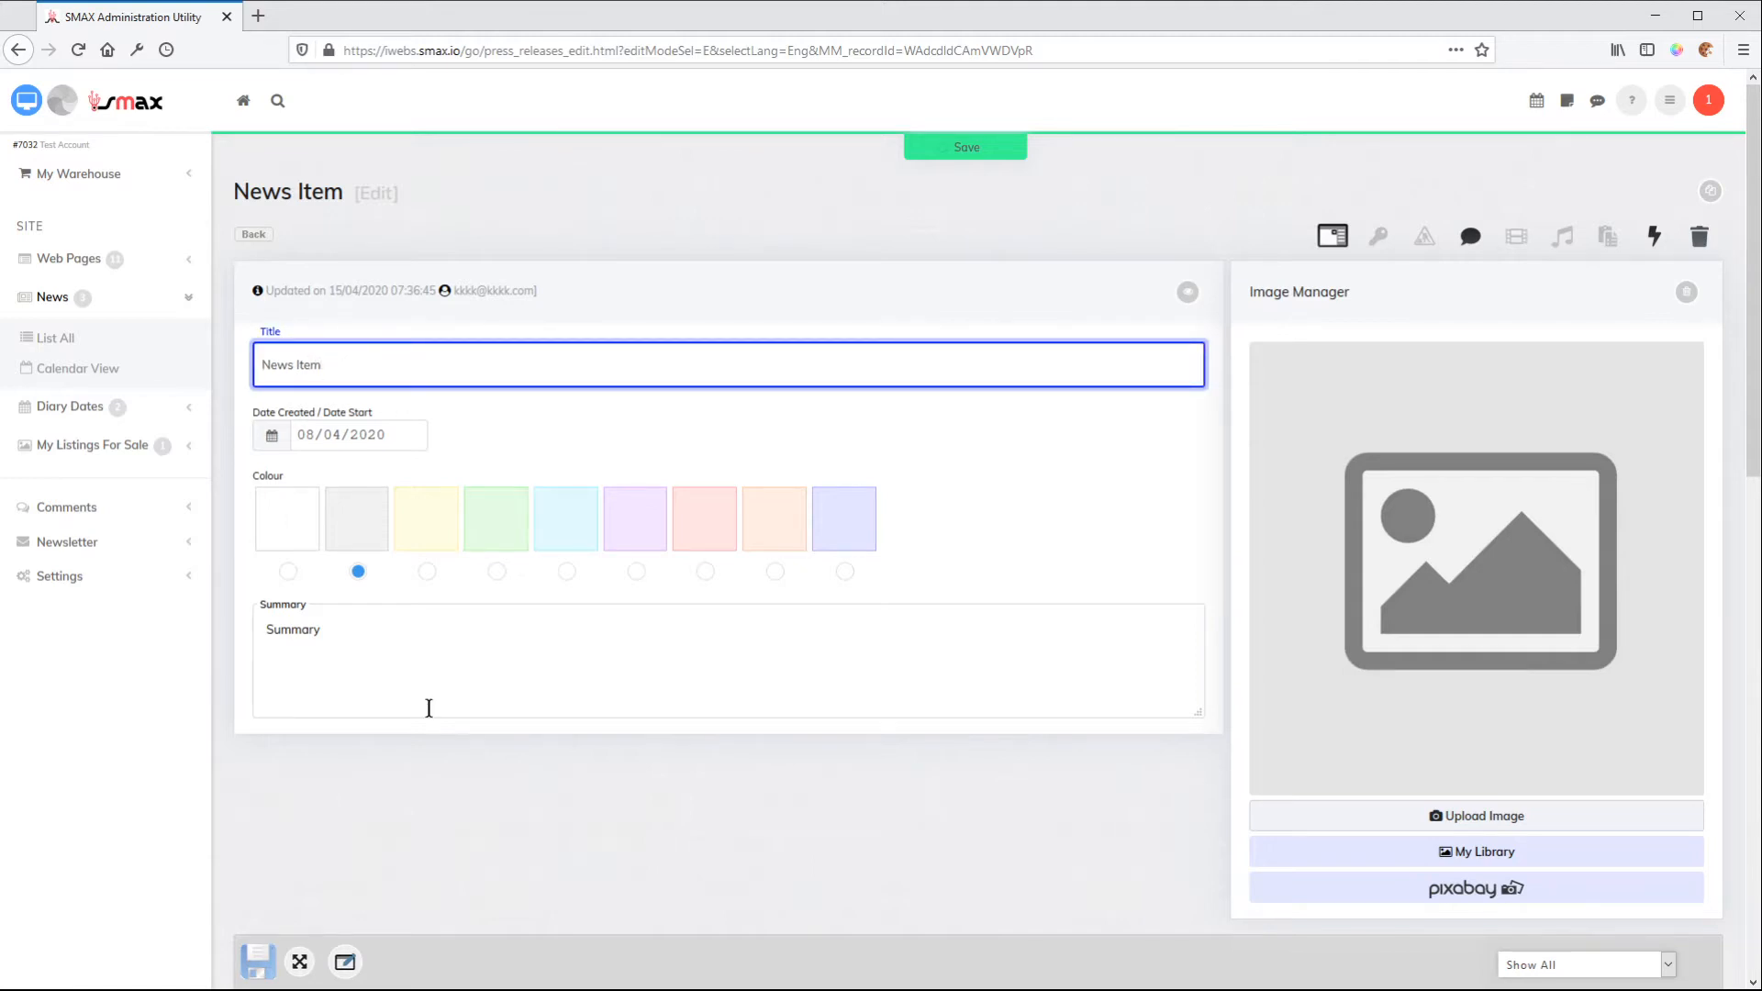
scroll(425, 707, "down", 4)
scroll(598, 707, "up", 4)
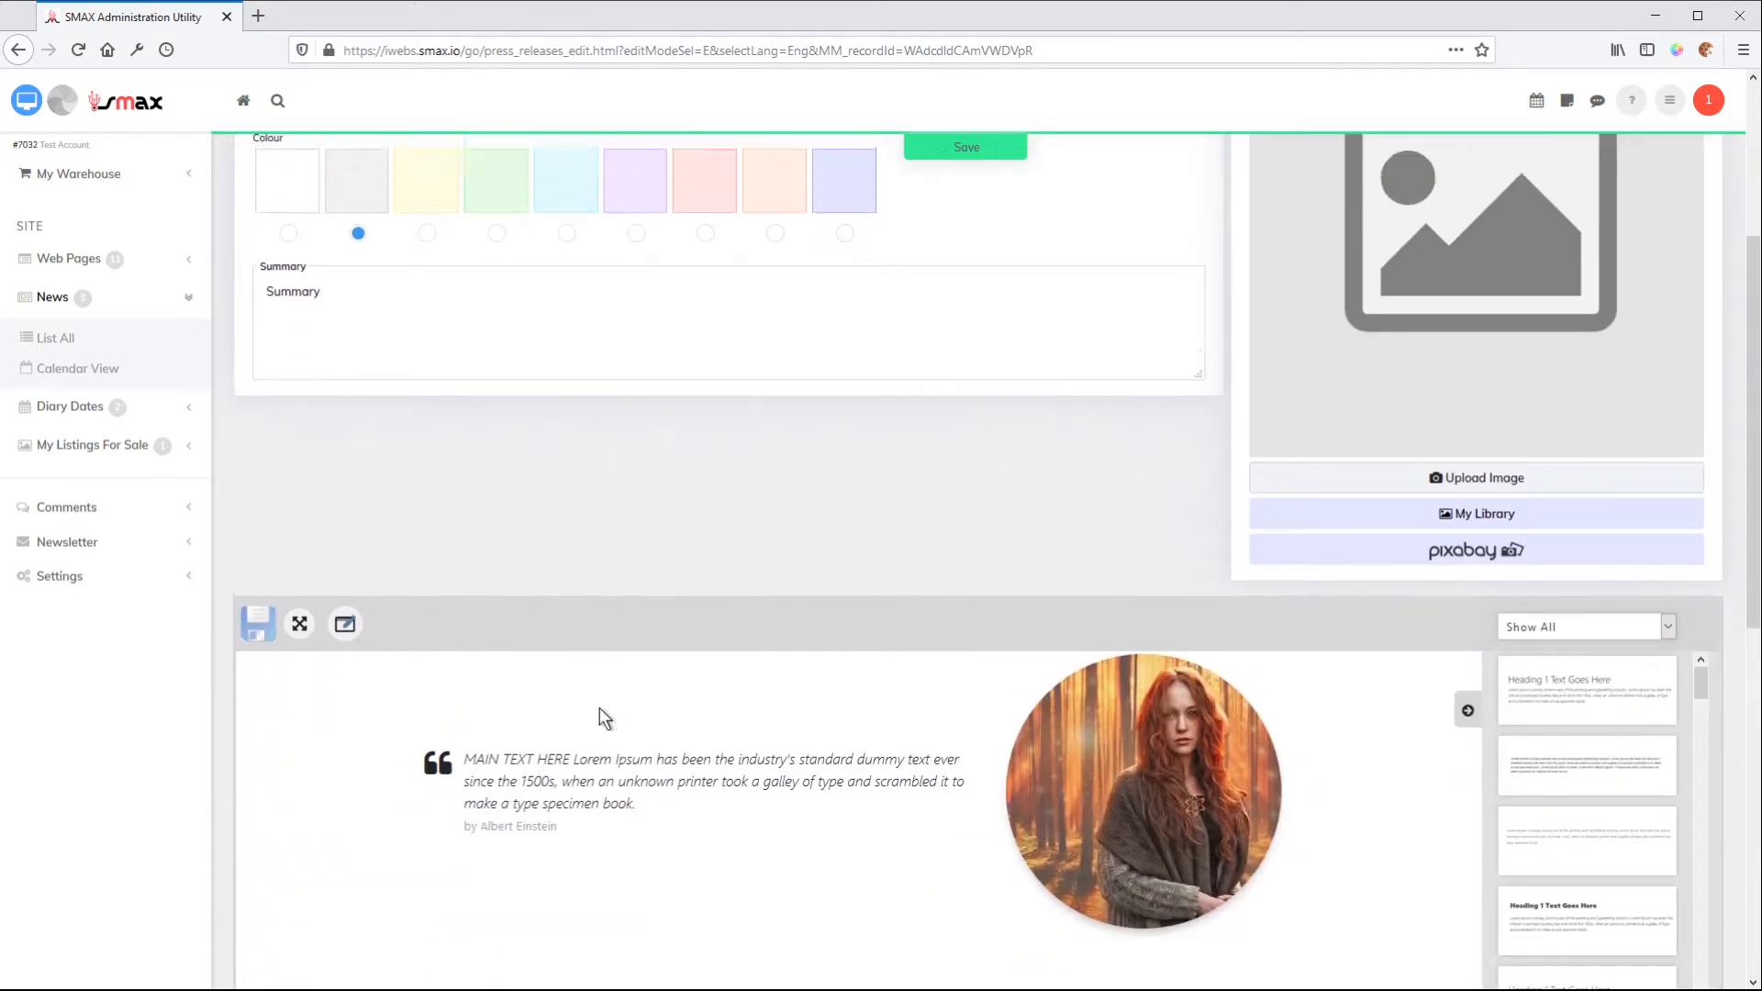
left_click(26, 102)
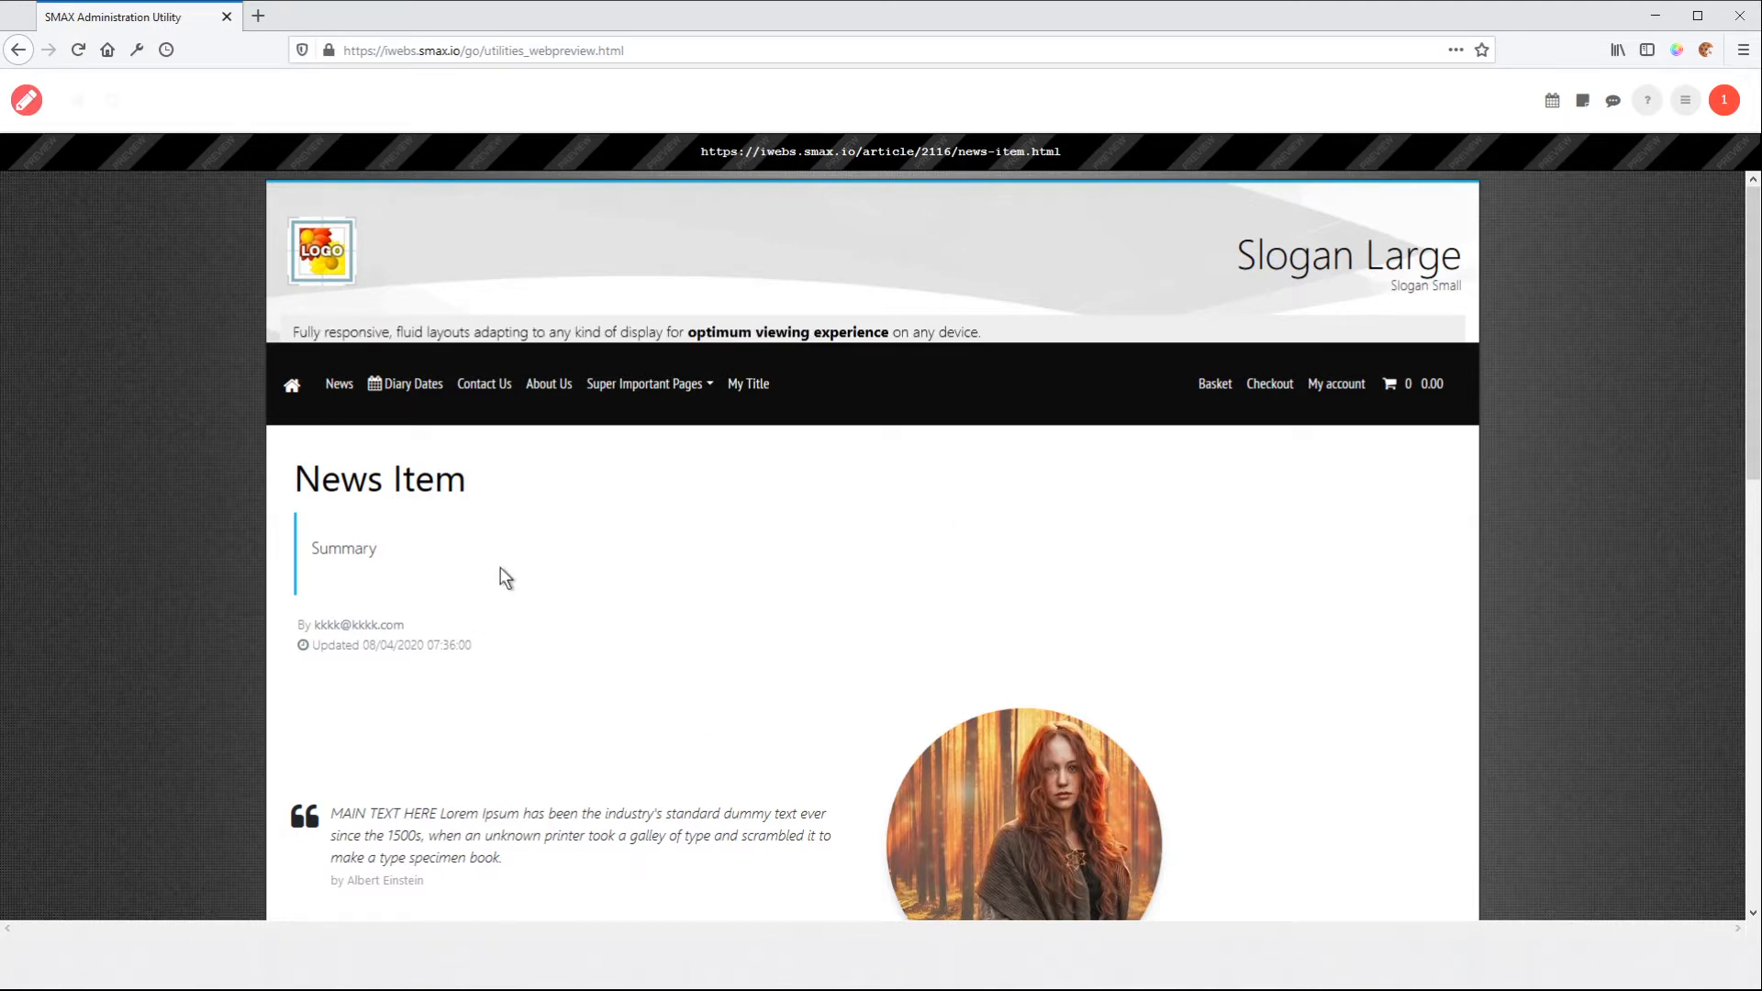
left_click(27, 99)
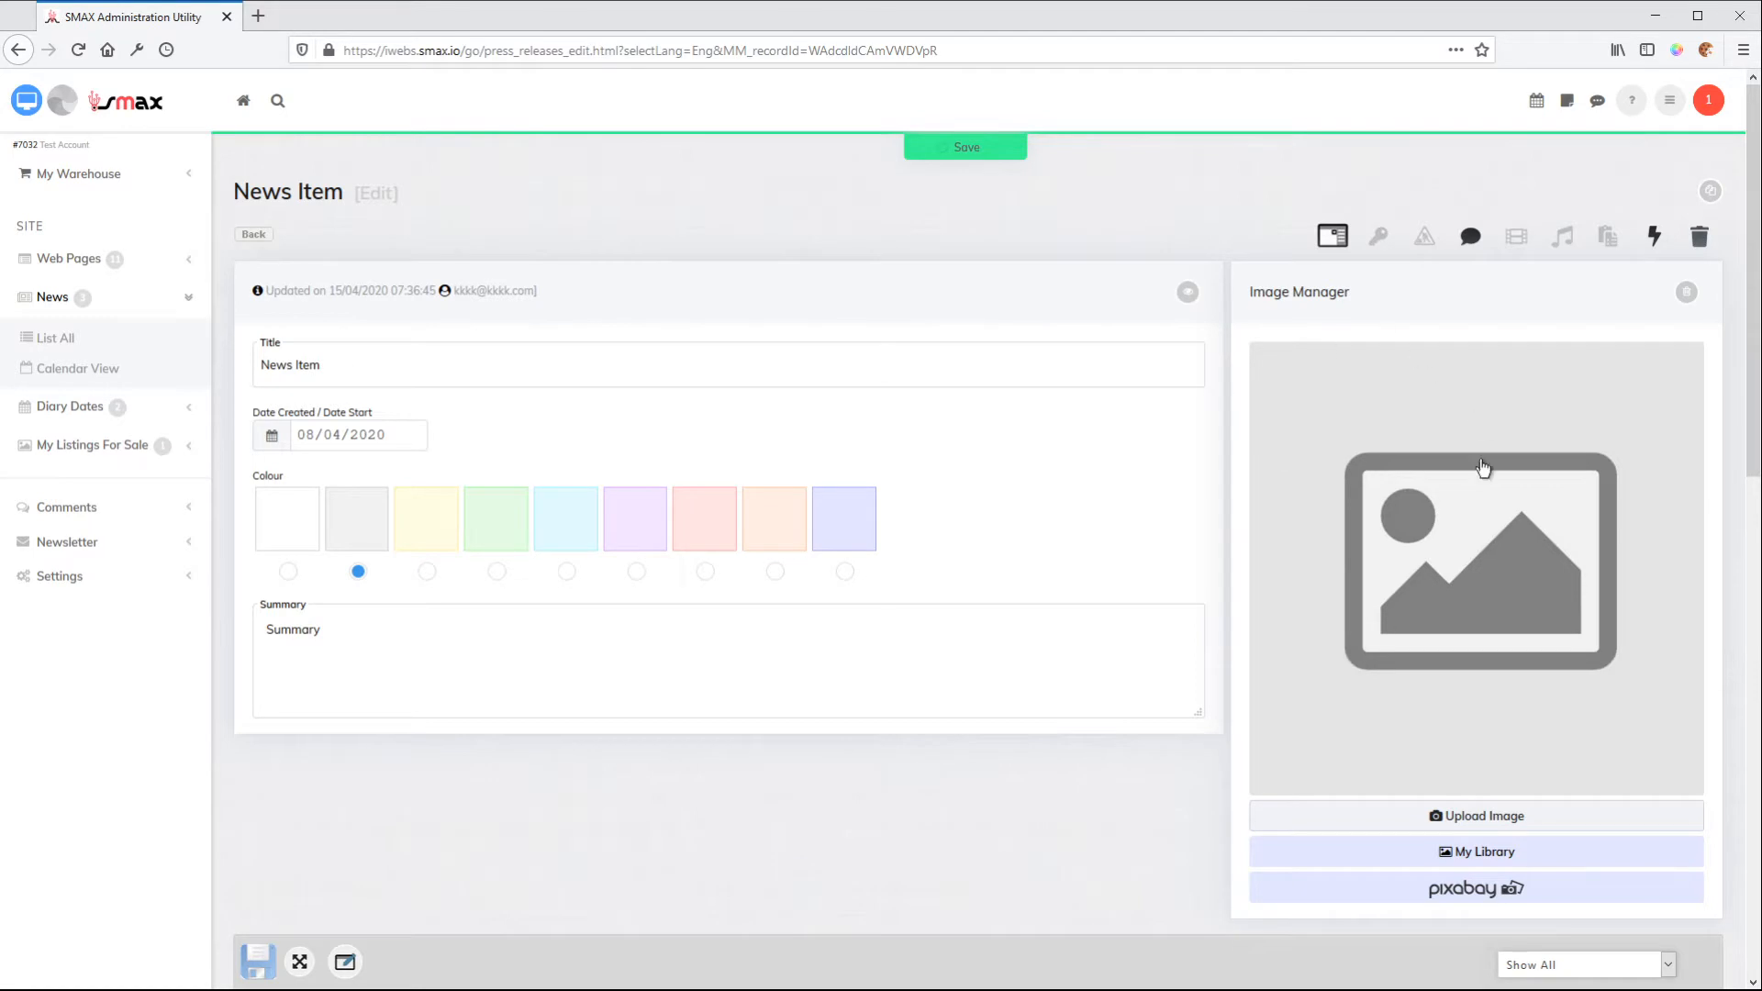
Enable the image gallery for the news item and go to the Image Gallery section
mouse_move(1746, 280)
left_mouse_down()
mouse_move(1756, 679)
mouse_move(1732, 797)
mouse_move(1711, 628)
mouse_move(1749, 425)
mouse_move(1750, 260)
left_mouse_up()
left_click(1517, 238)
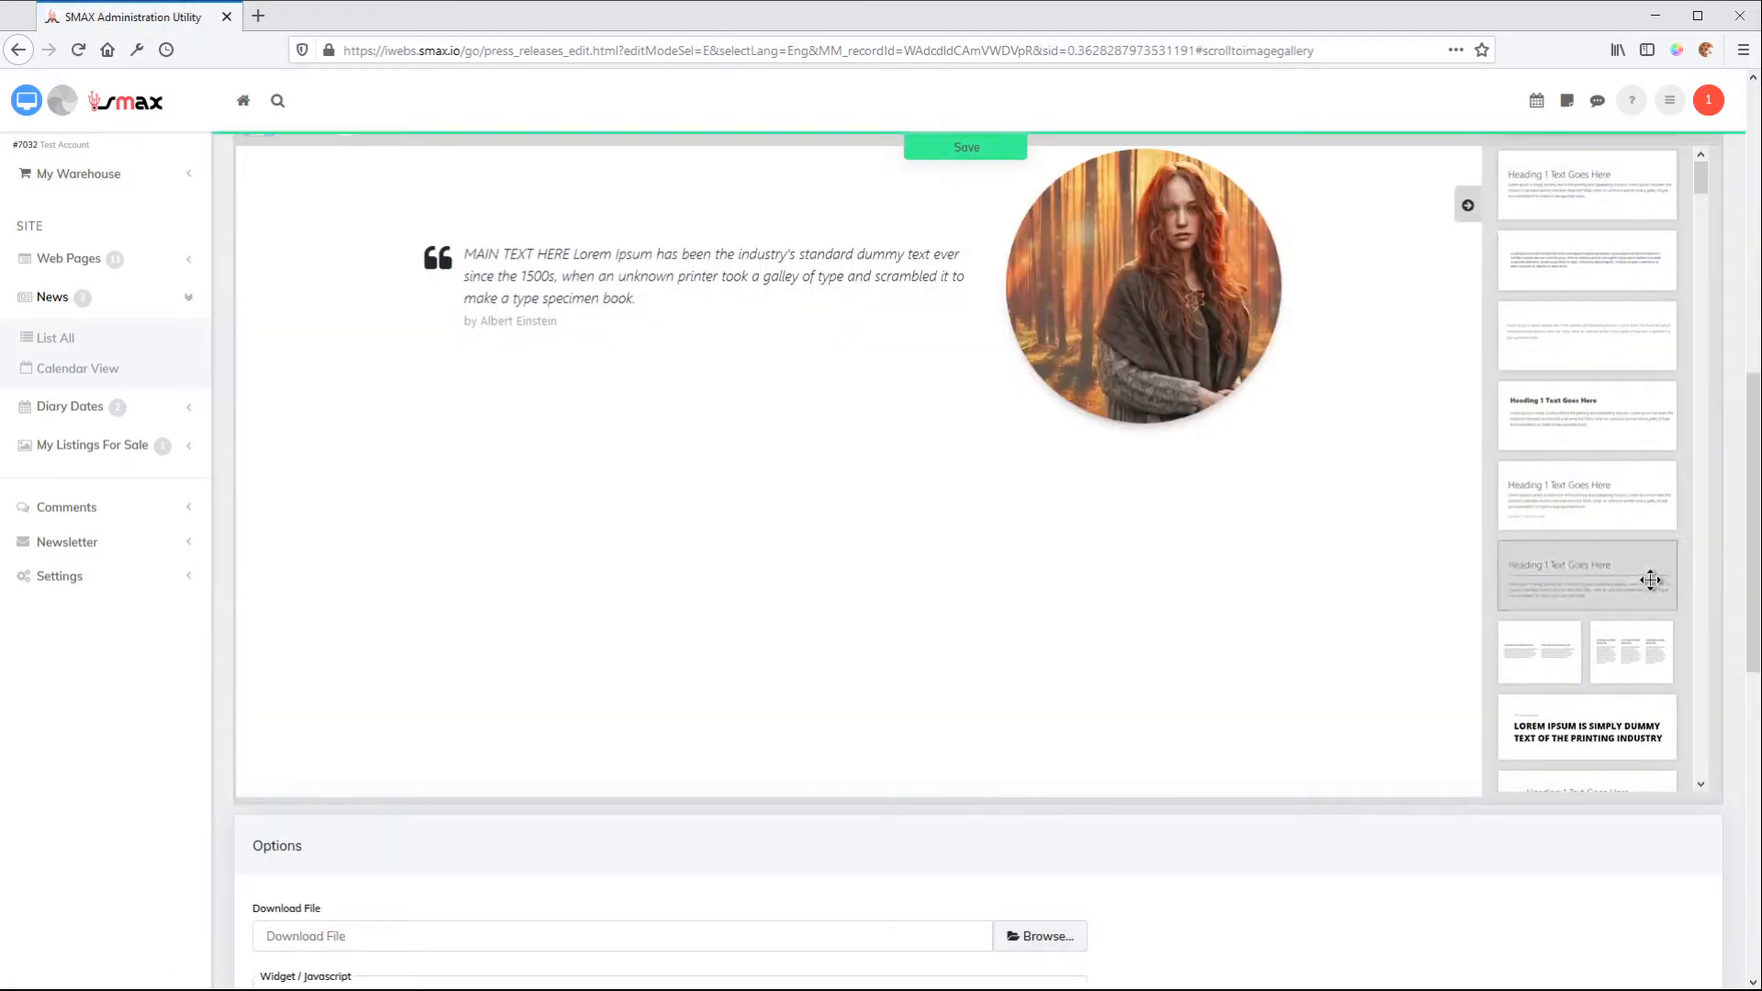
left_click_drag(1755, 529, 1718, 831)
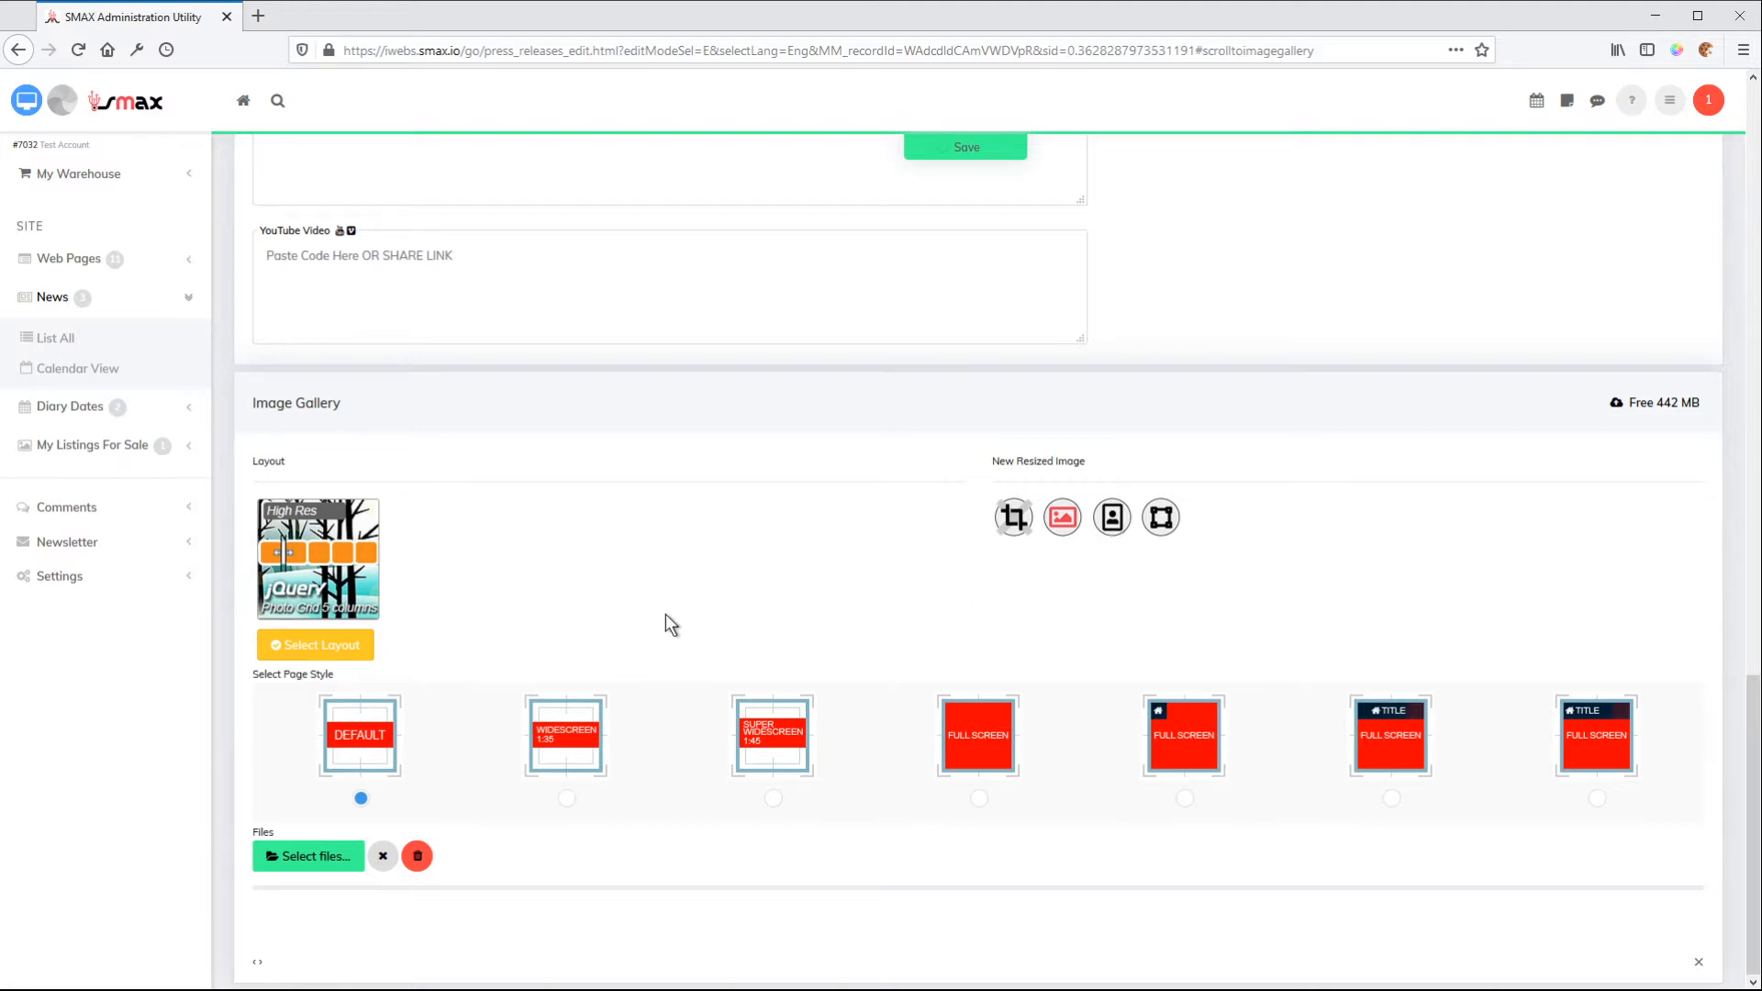
Upload the four photos of the night cityscape, Copenhagen, Darling Harbour and red guitar to the image gallery
left_click(342, 856)
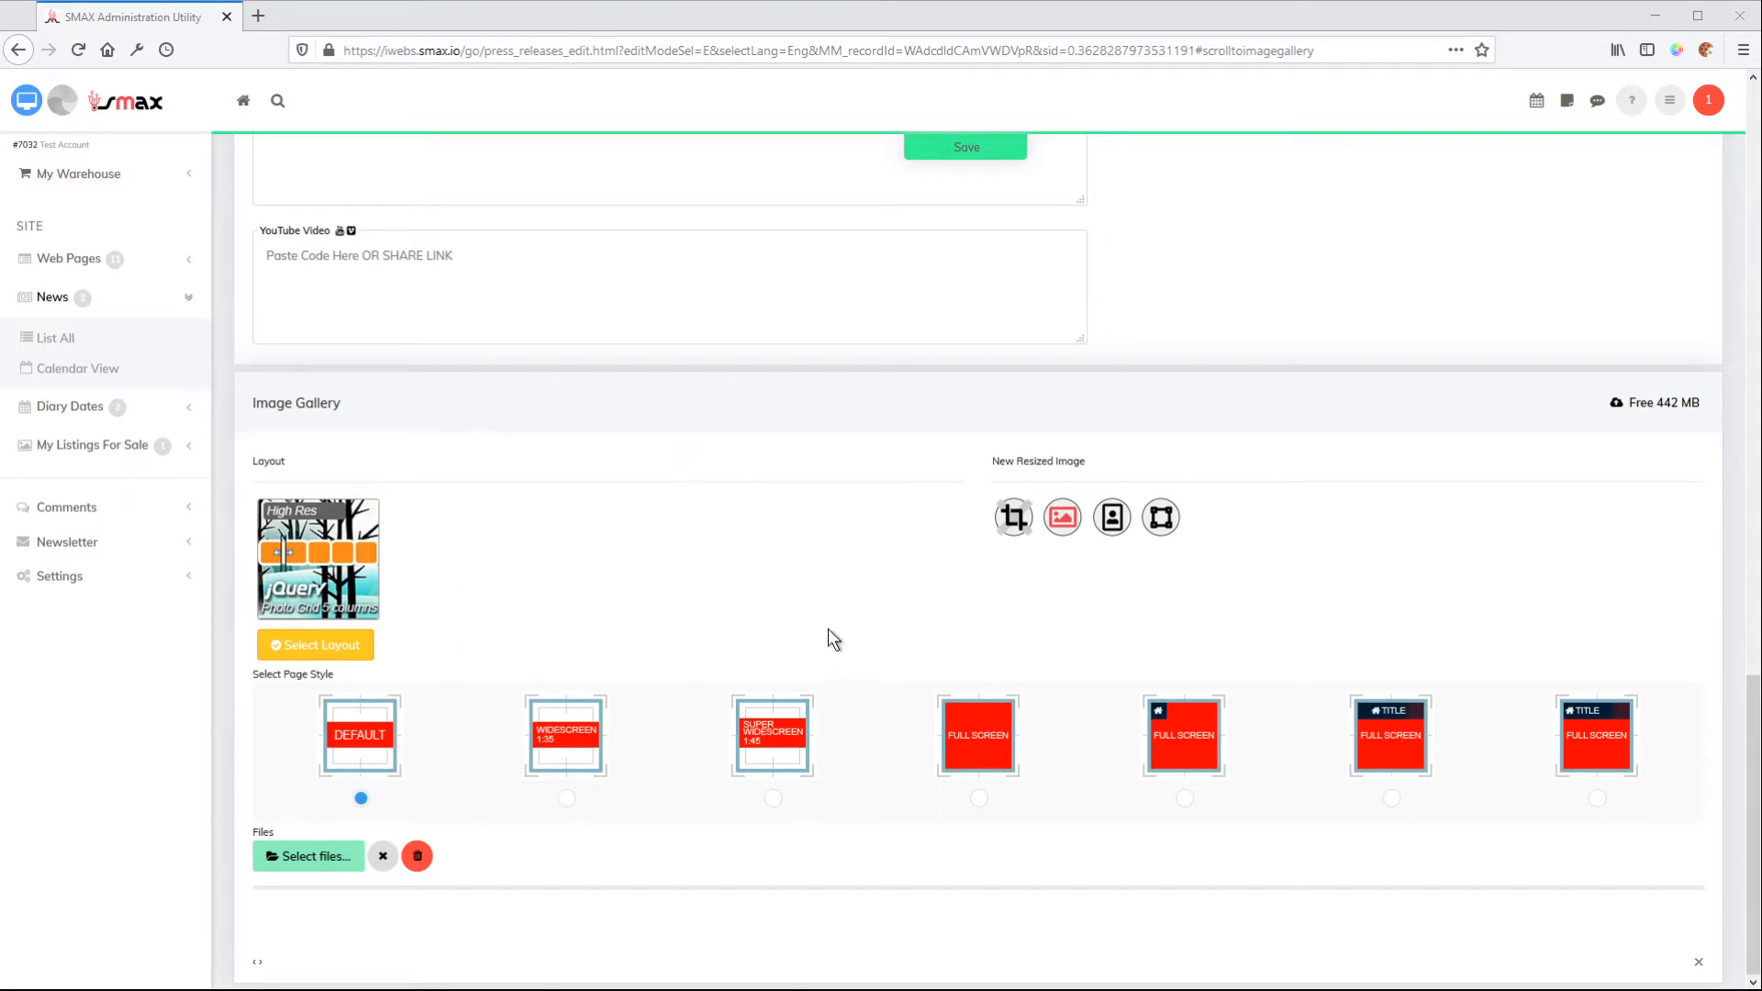
left_click(1386, 958)
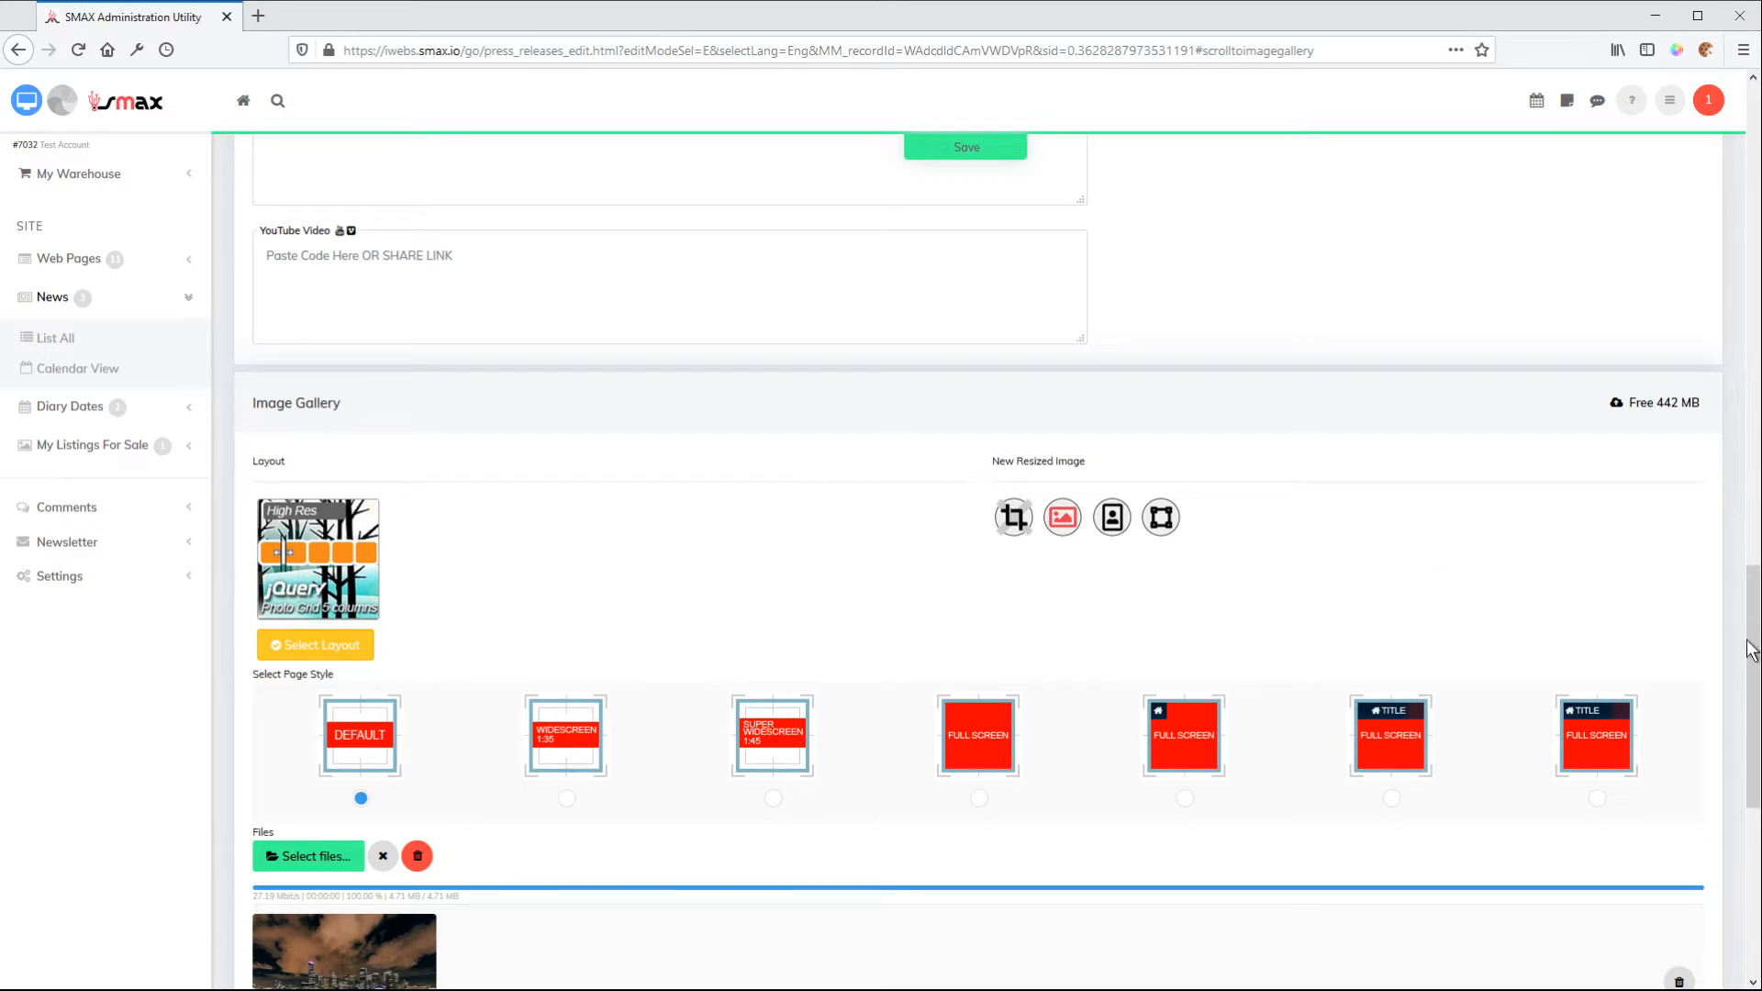
left_click_drag(1750, 633, 1742, 728)
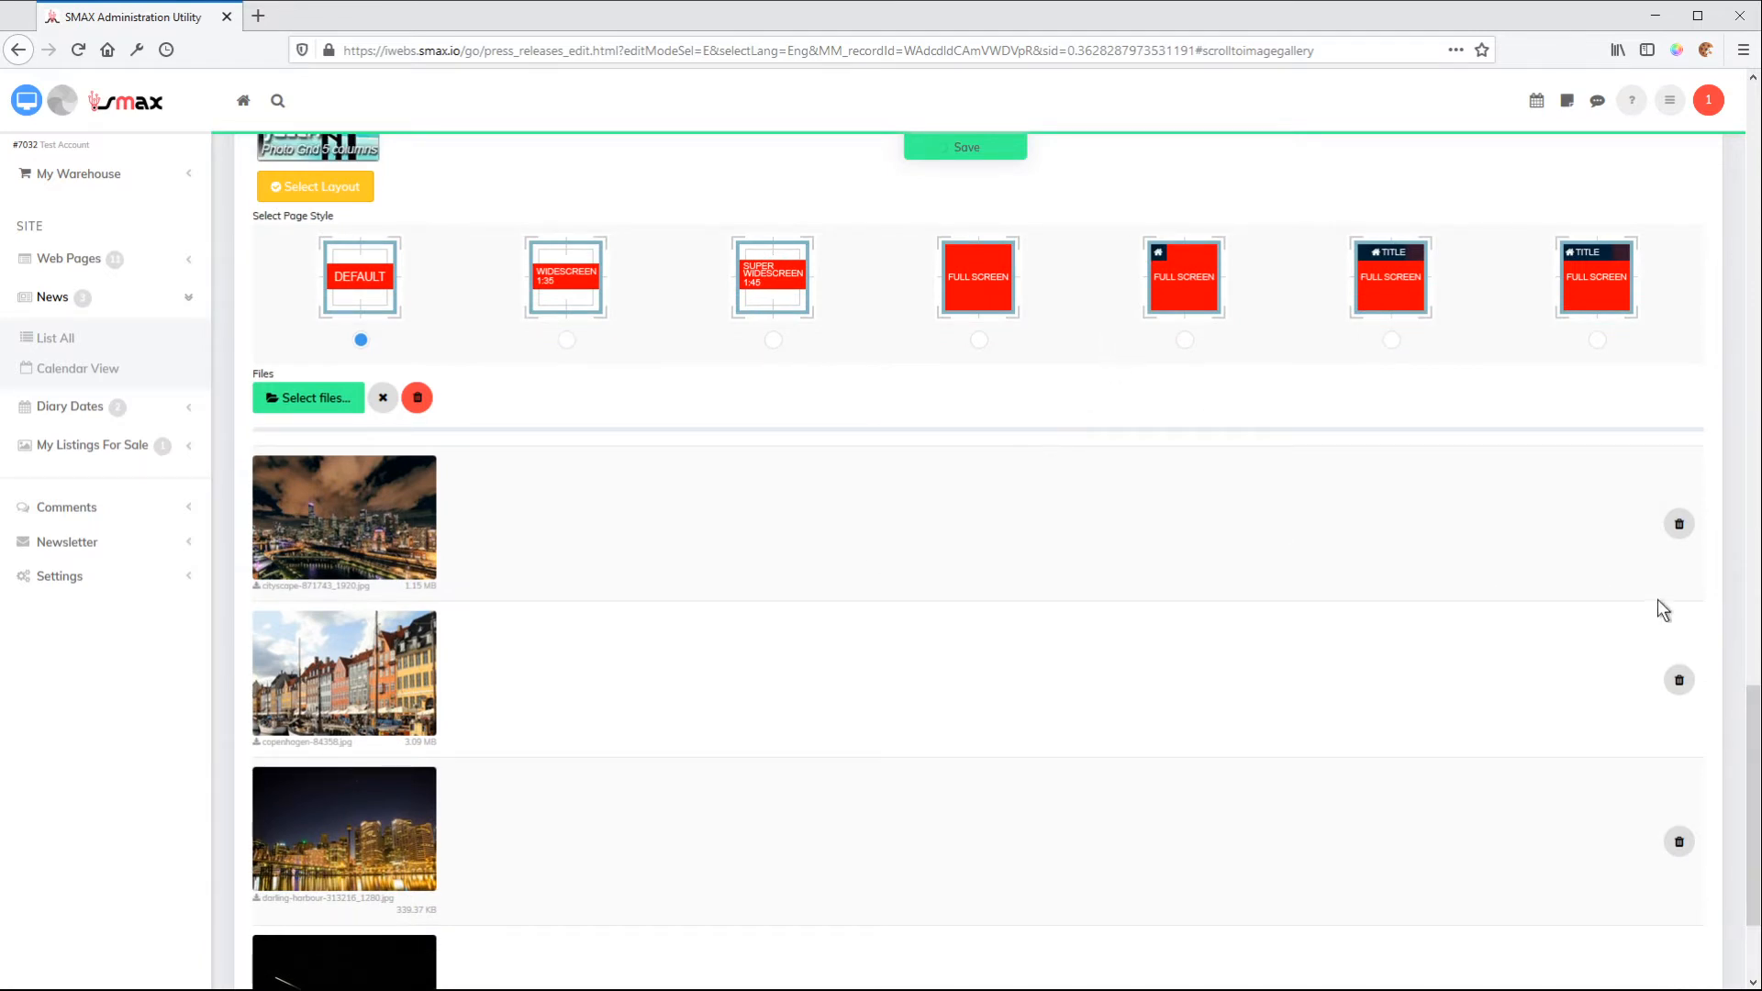
left_click_drag(1754, 711, 1752, 561)
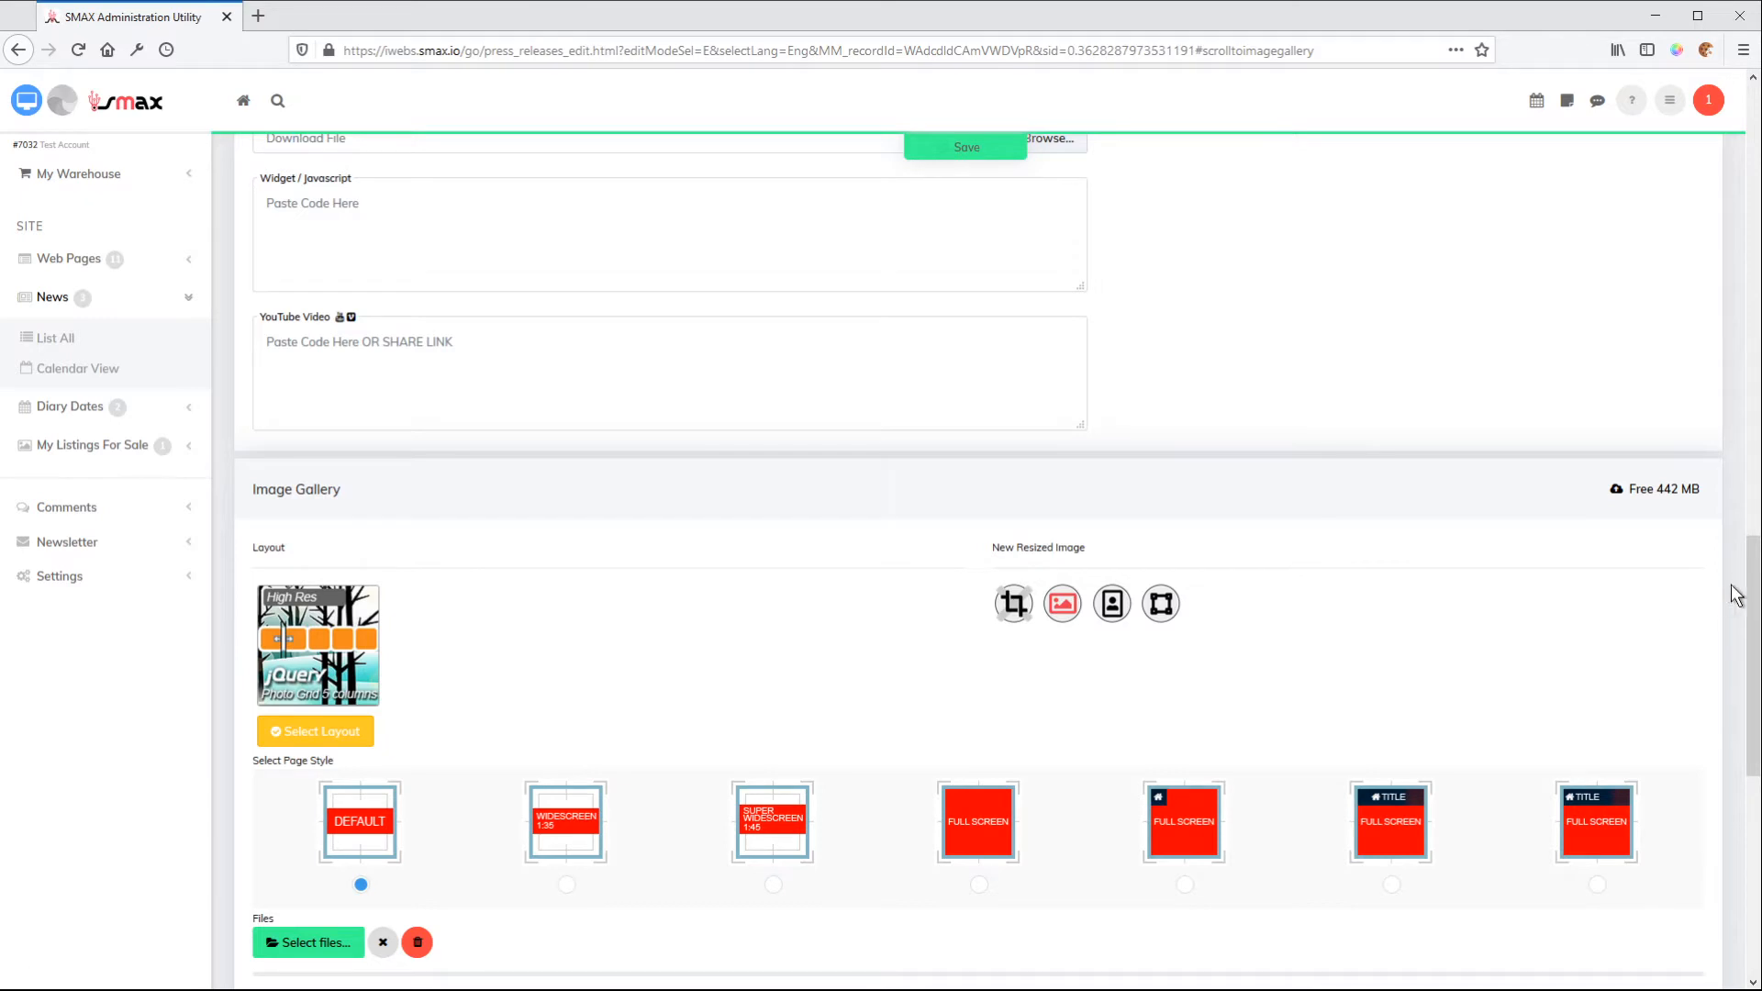
Set the image gallery layout to Ken Burns from the advanced image transitions
left_click_drag(1754, 576, 1742, 648)
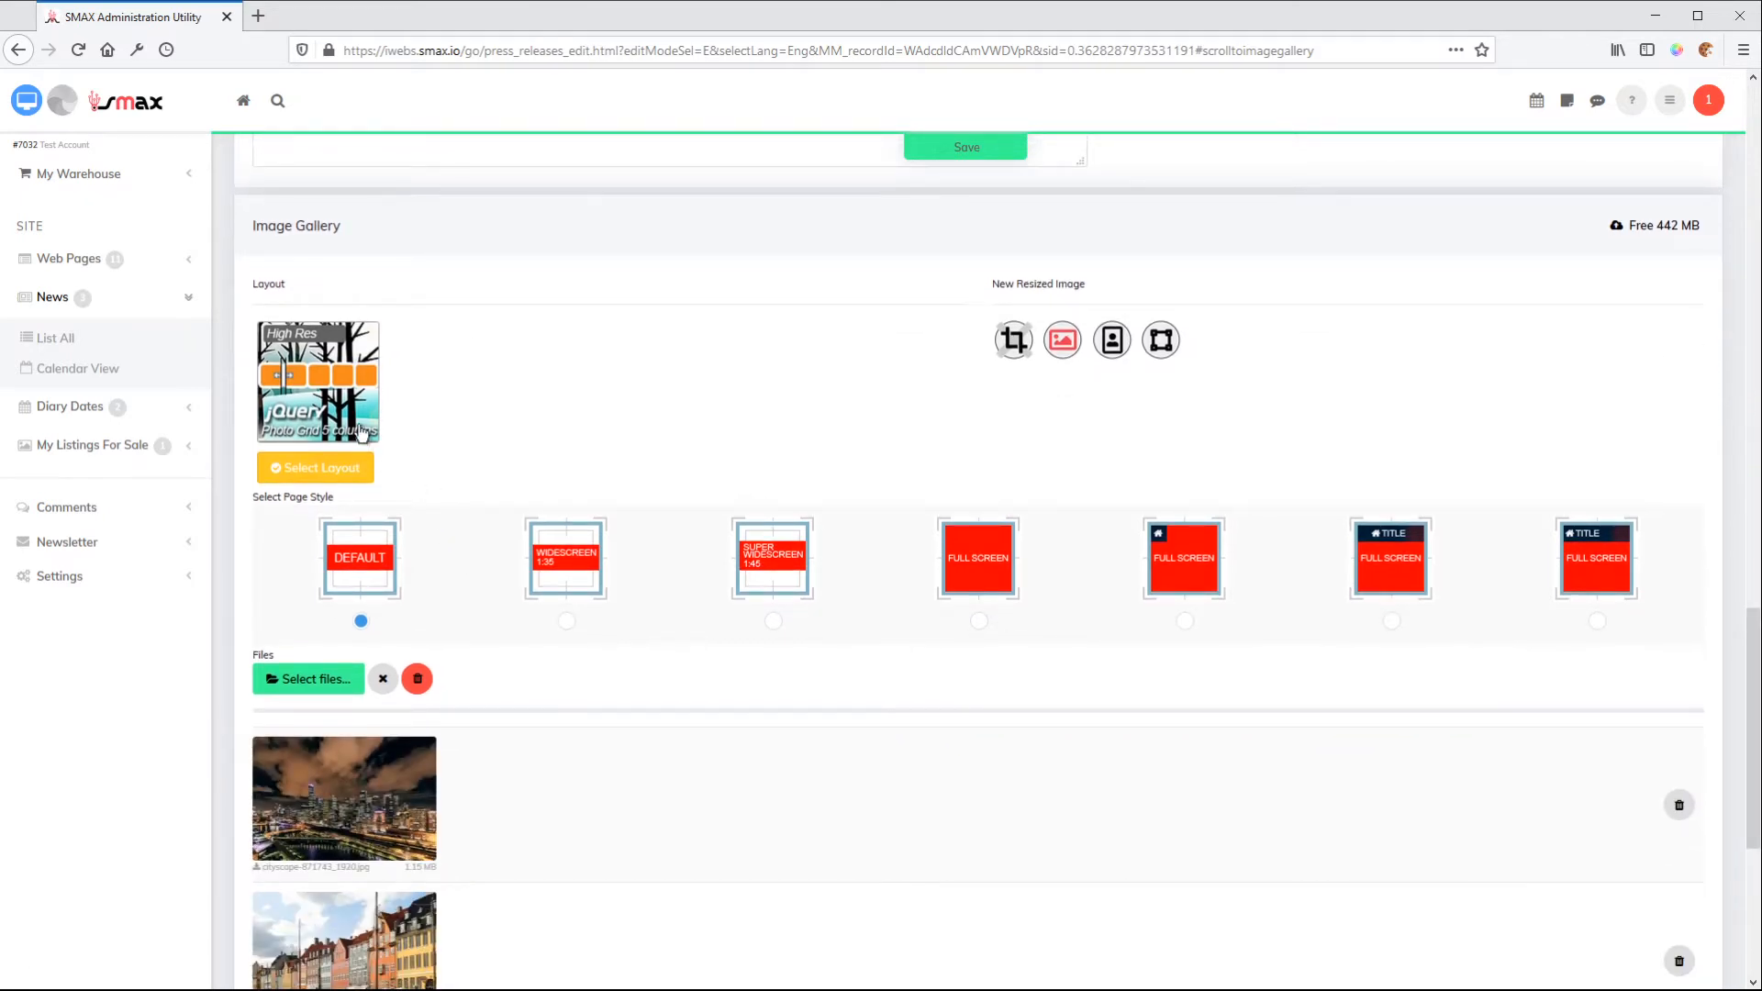
left_click(315, 375)
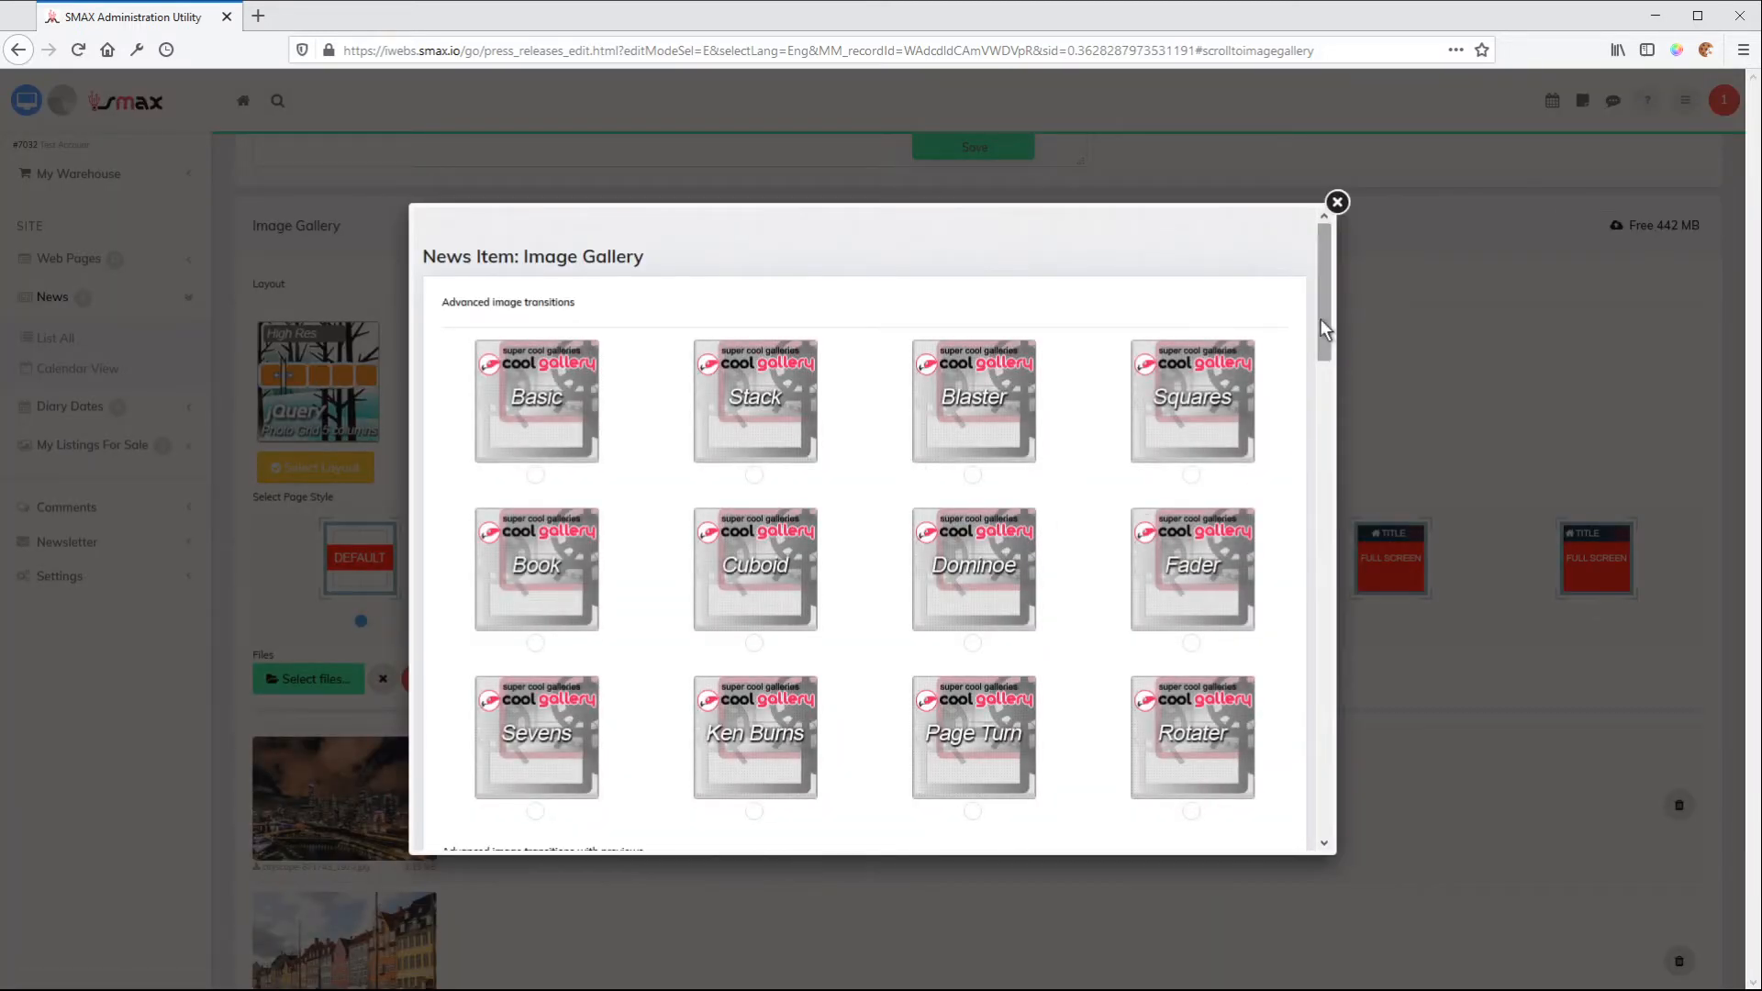
mouse_move(1329, 290)
left_mouse_down()
mouse_move(1330, 678)
mouse_move(1336, 321)
left_mouse_up()
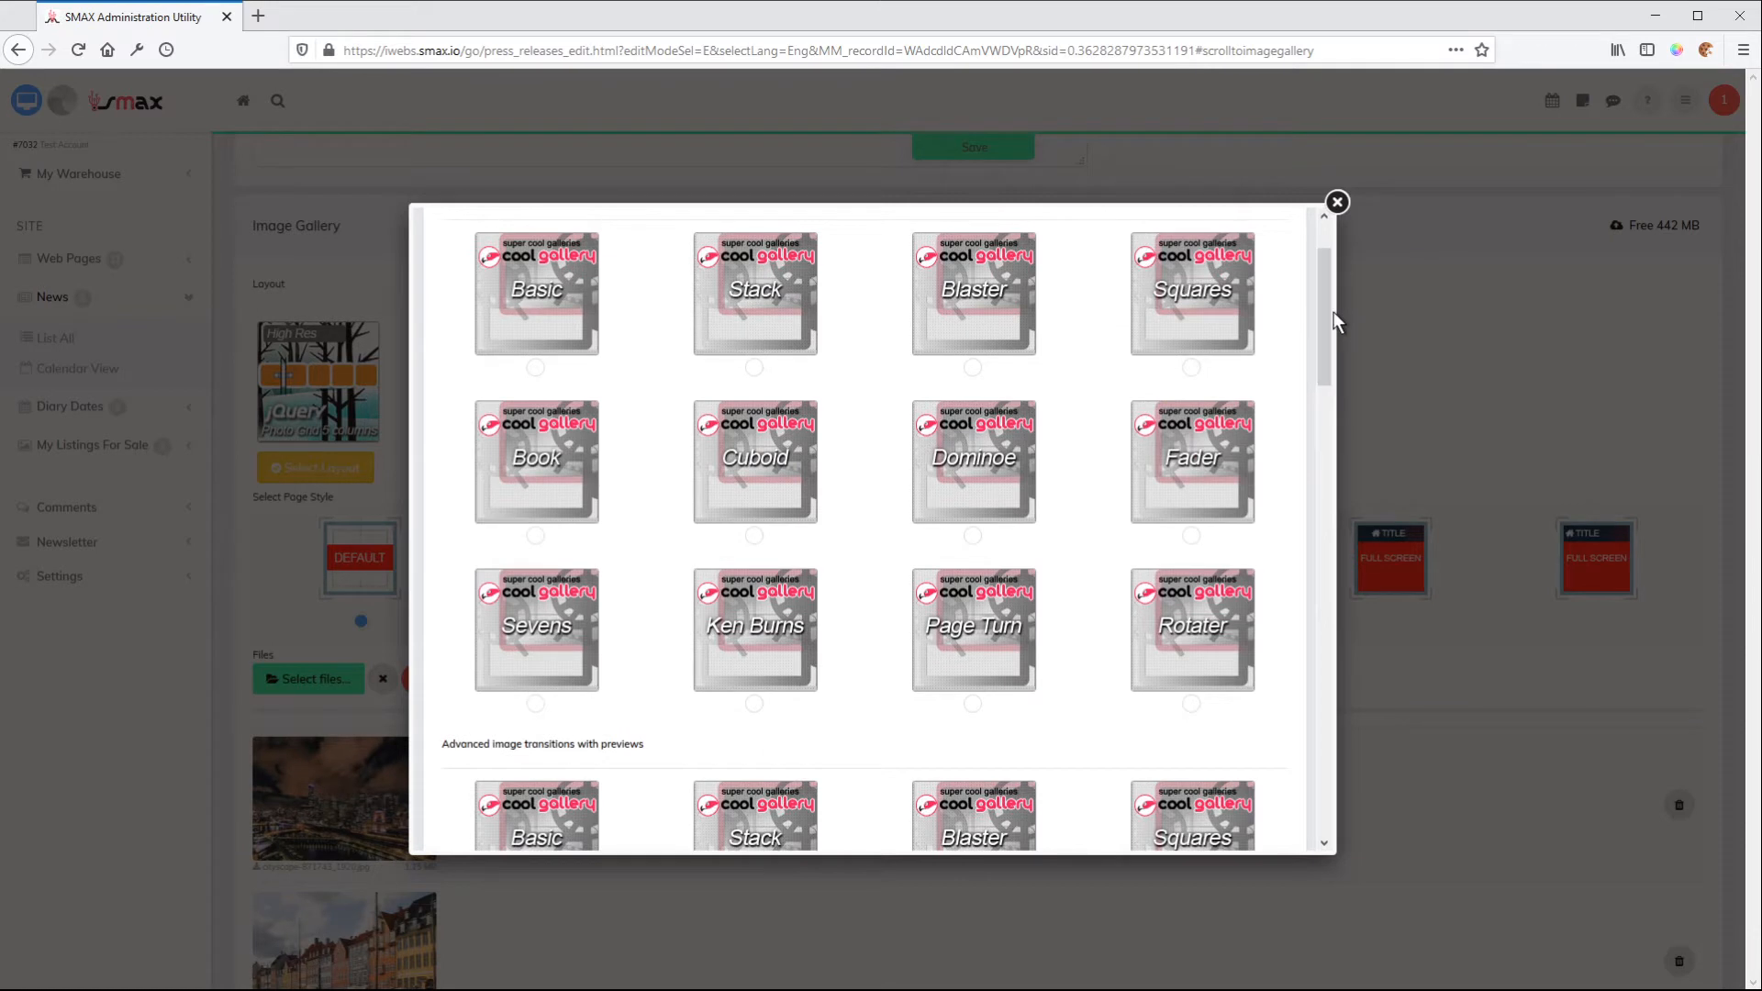
left_click(754, 704)
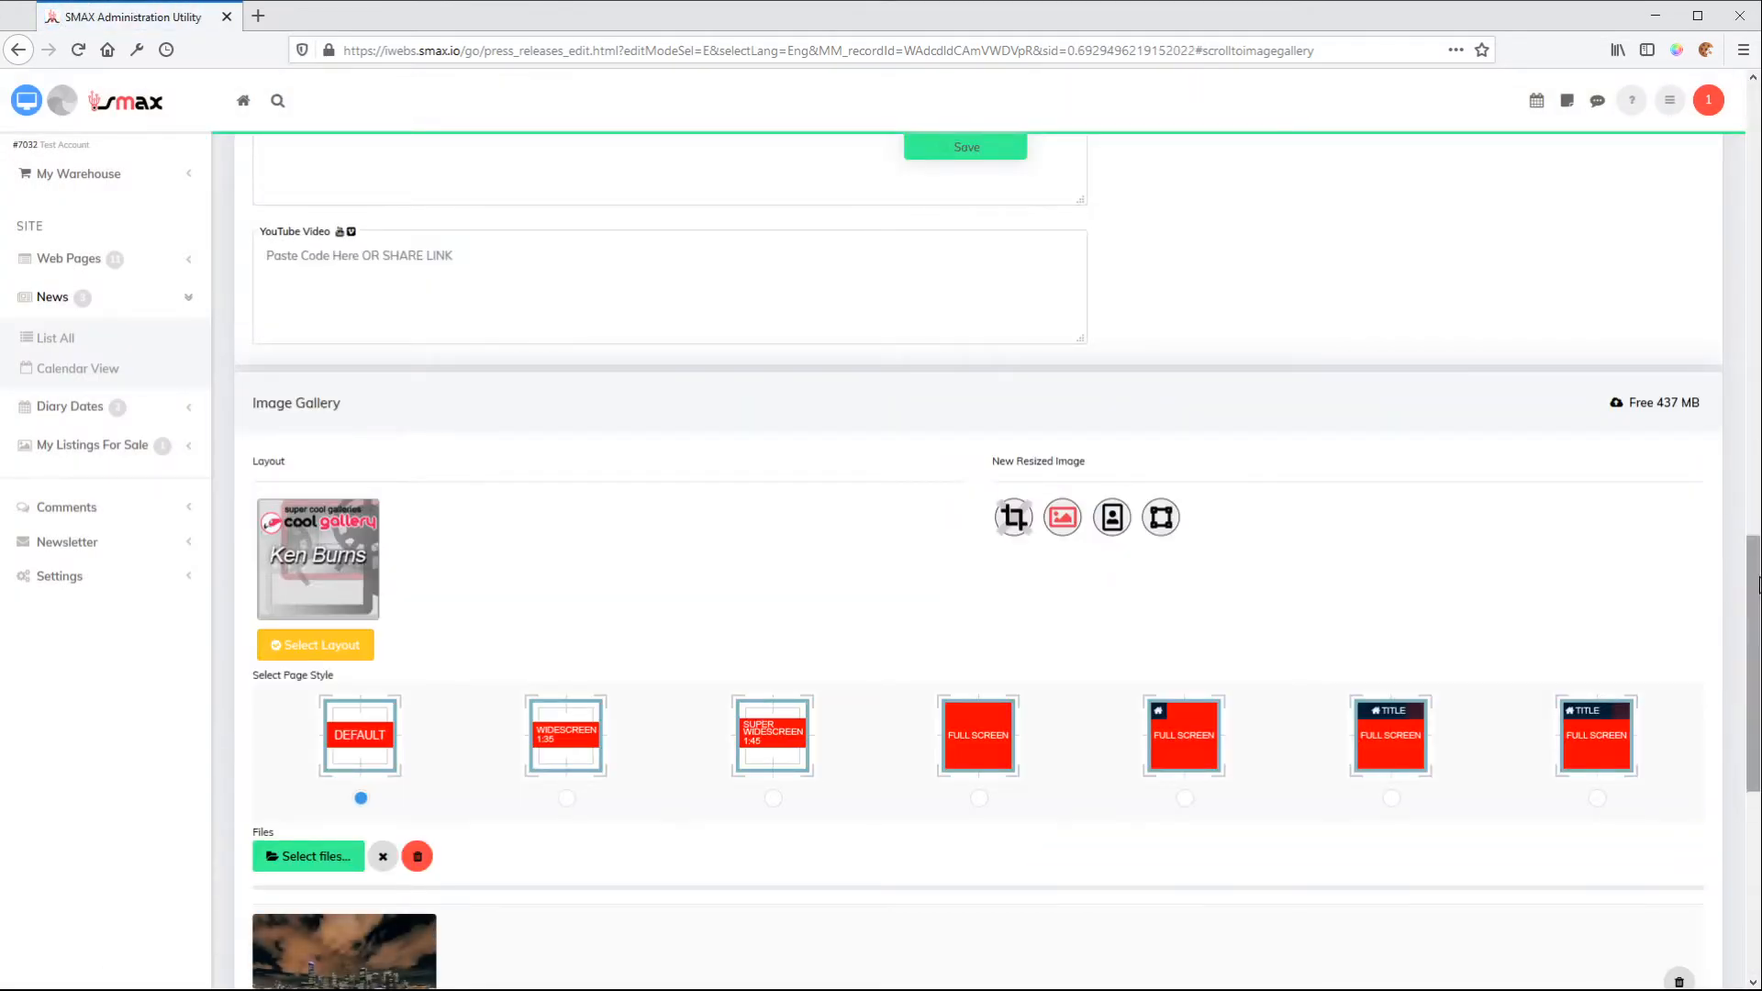
Preview the Ken Burns gallery on the news item's website page and return to the editor
left_click_drag(1755, 591, 1739, 653)
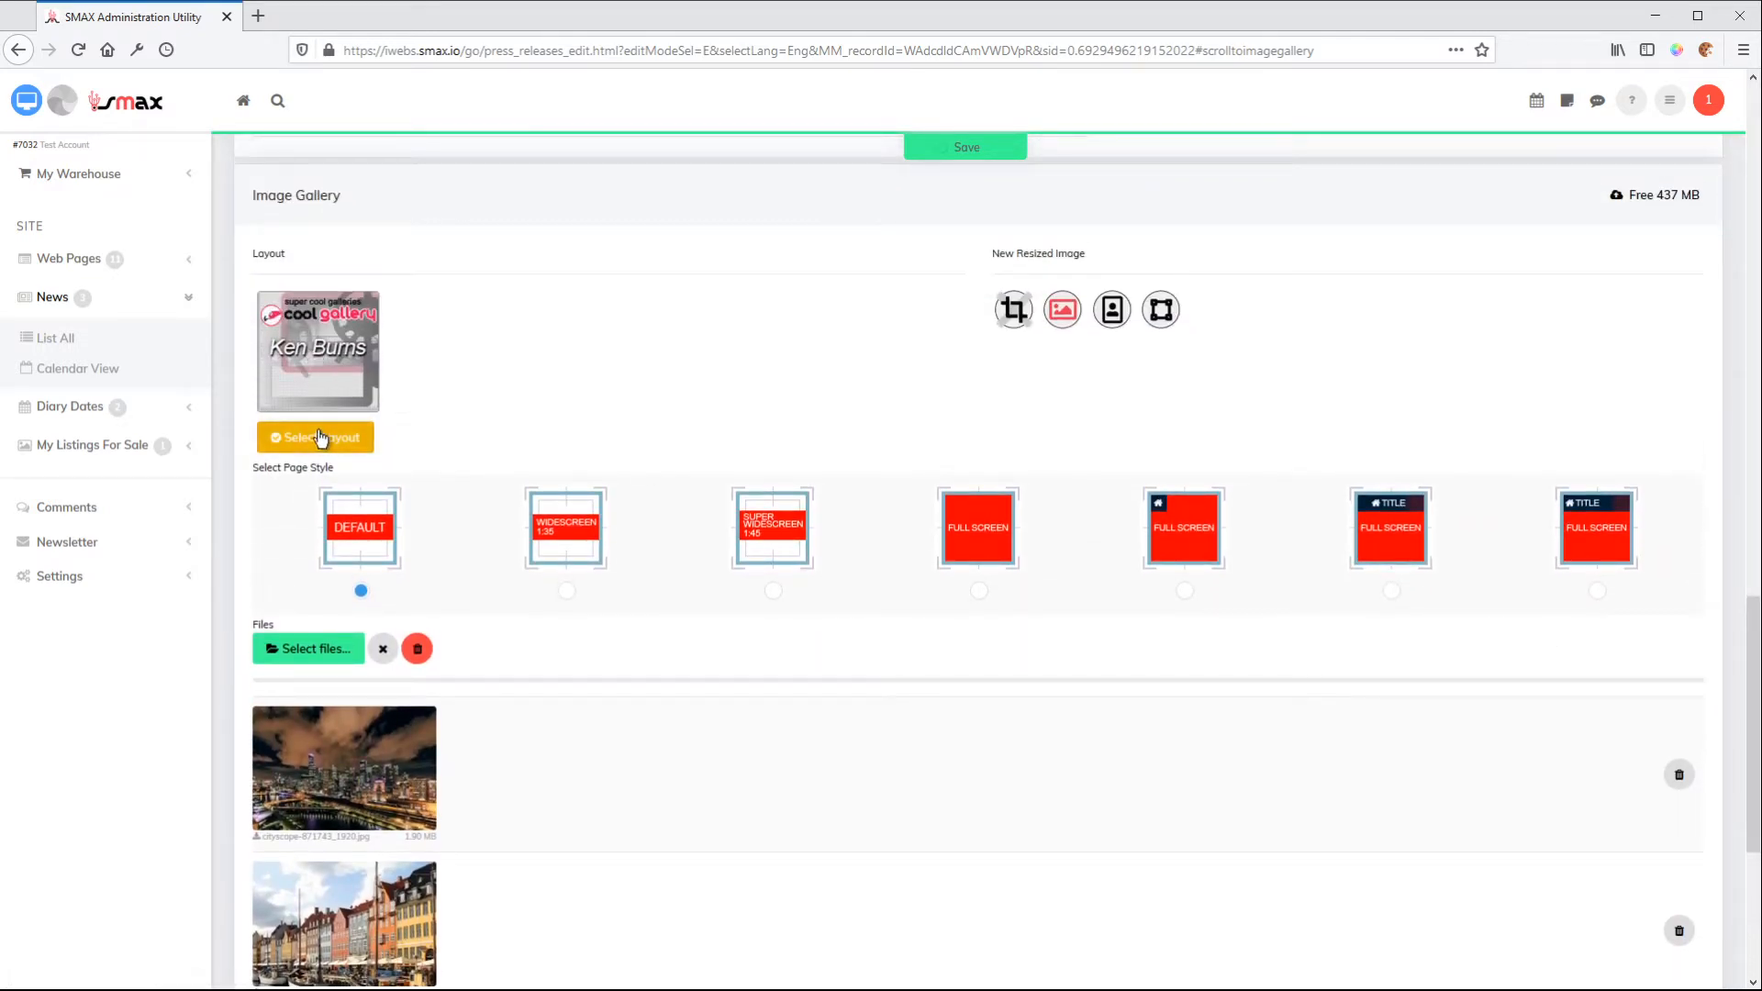
left_click(26, 102)
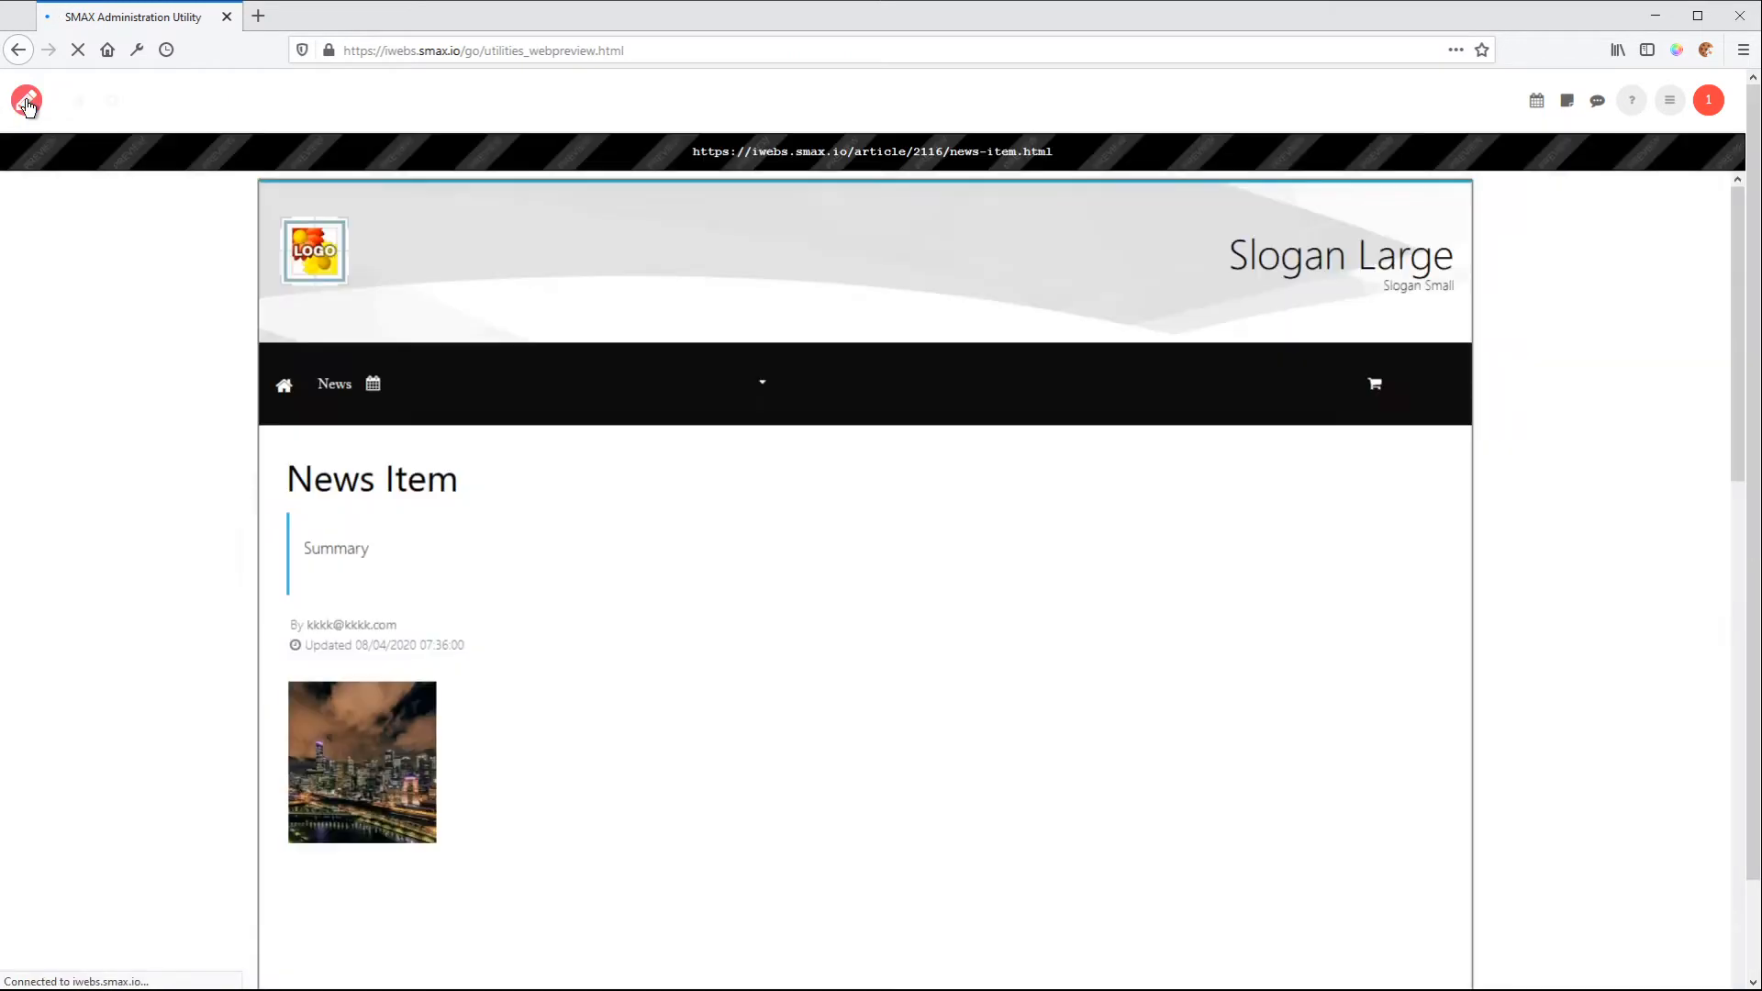
scroll(912, 513, "down", 6)
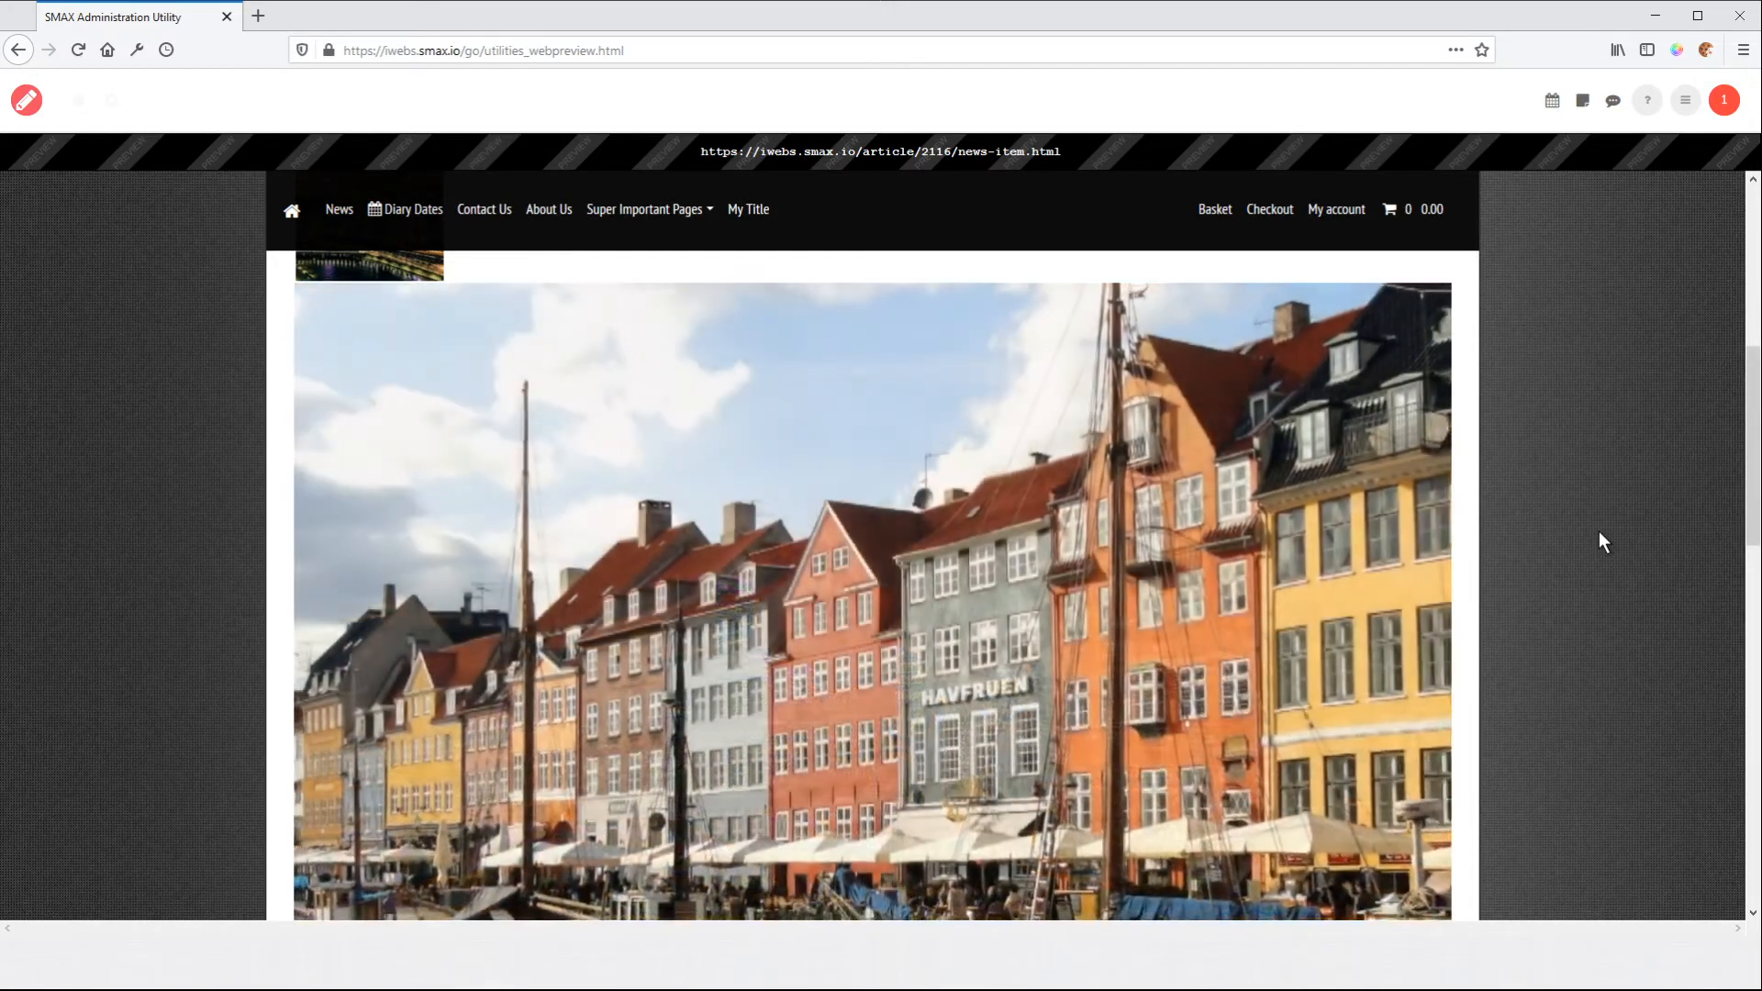
mouse_move(1444, 615)
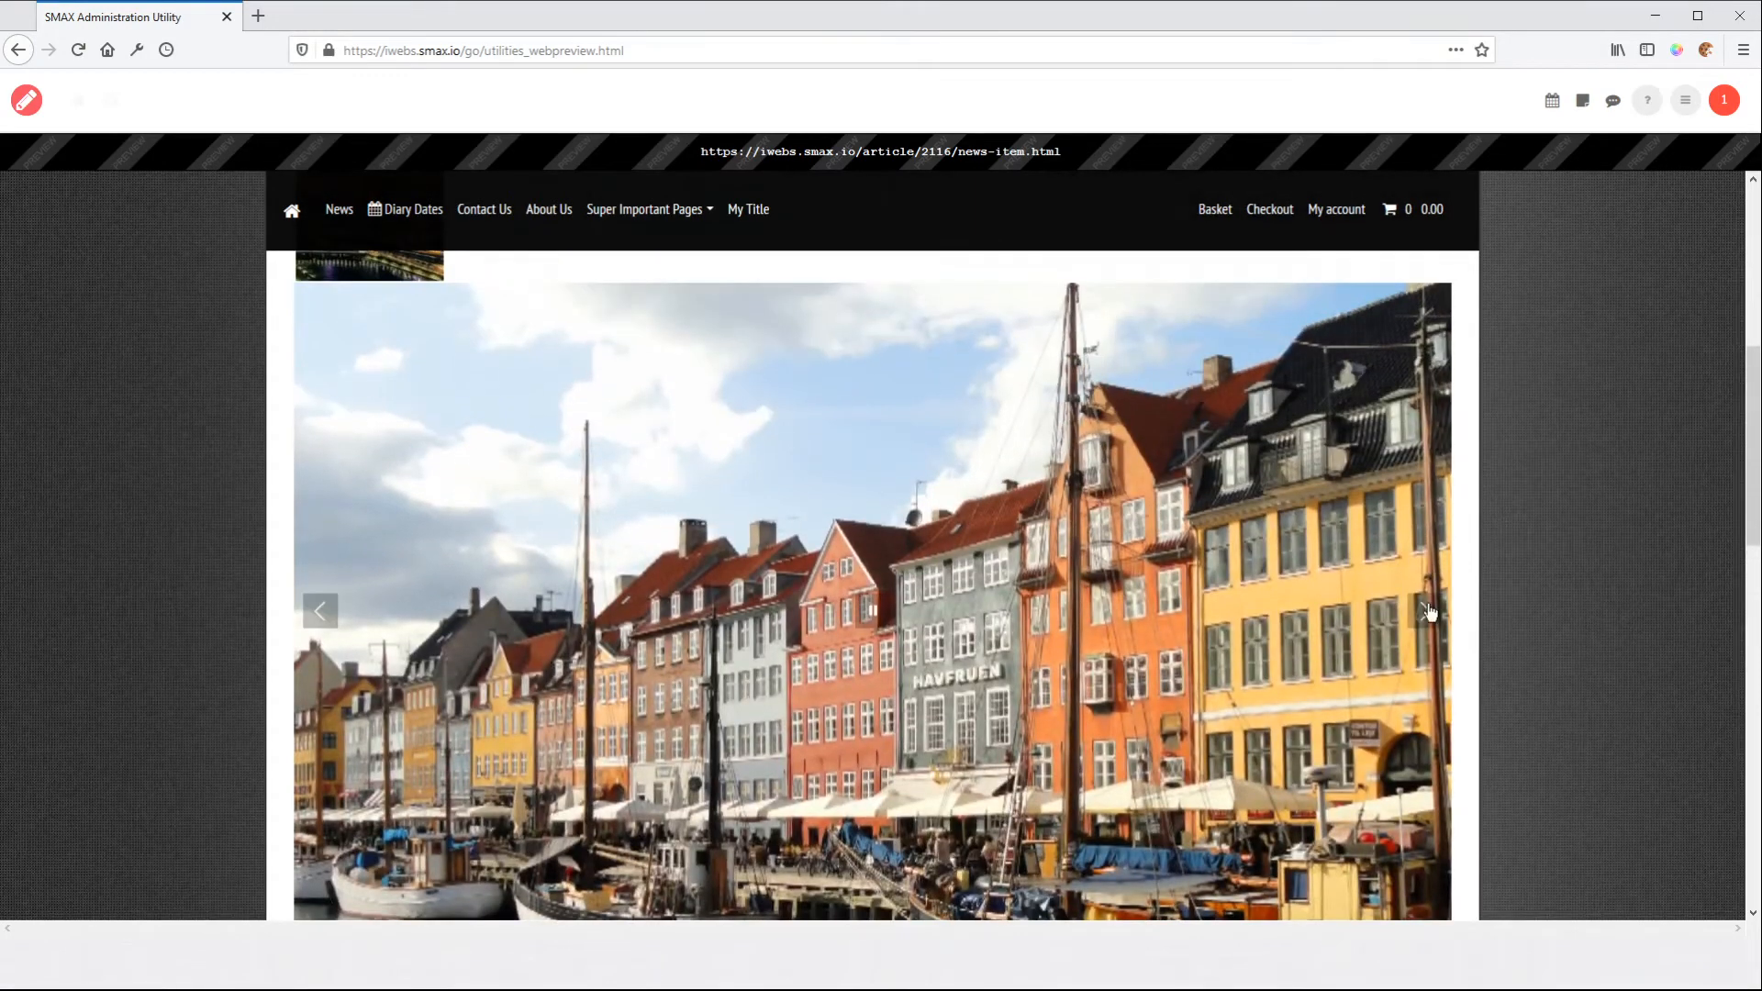
left_click(26, 103)
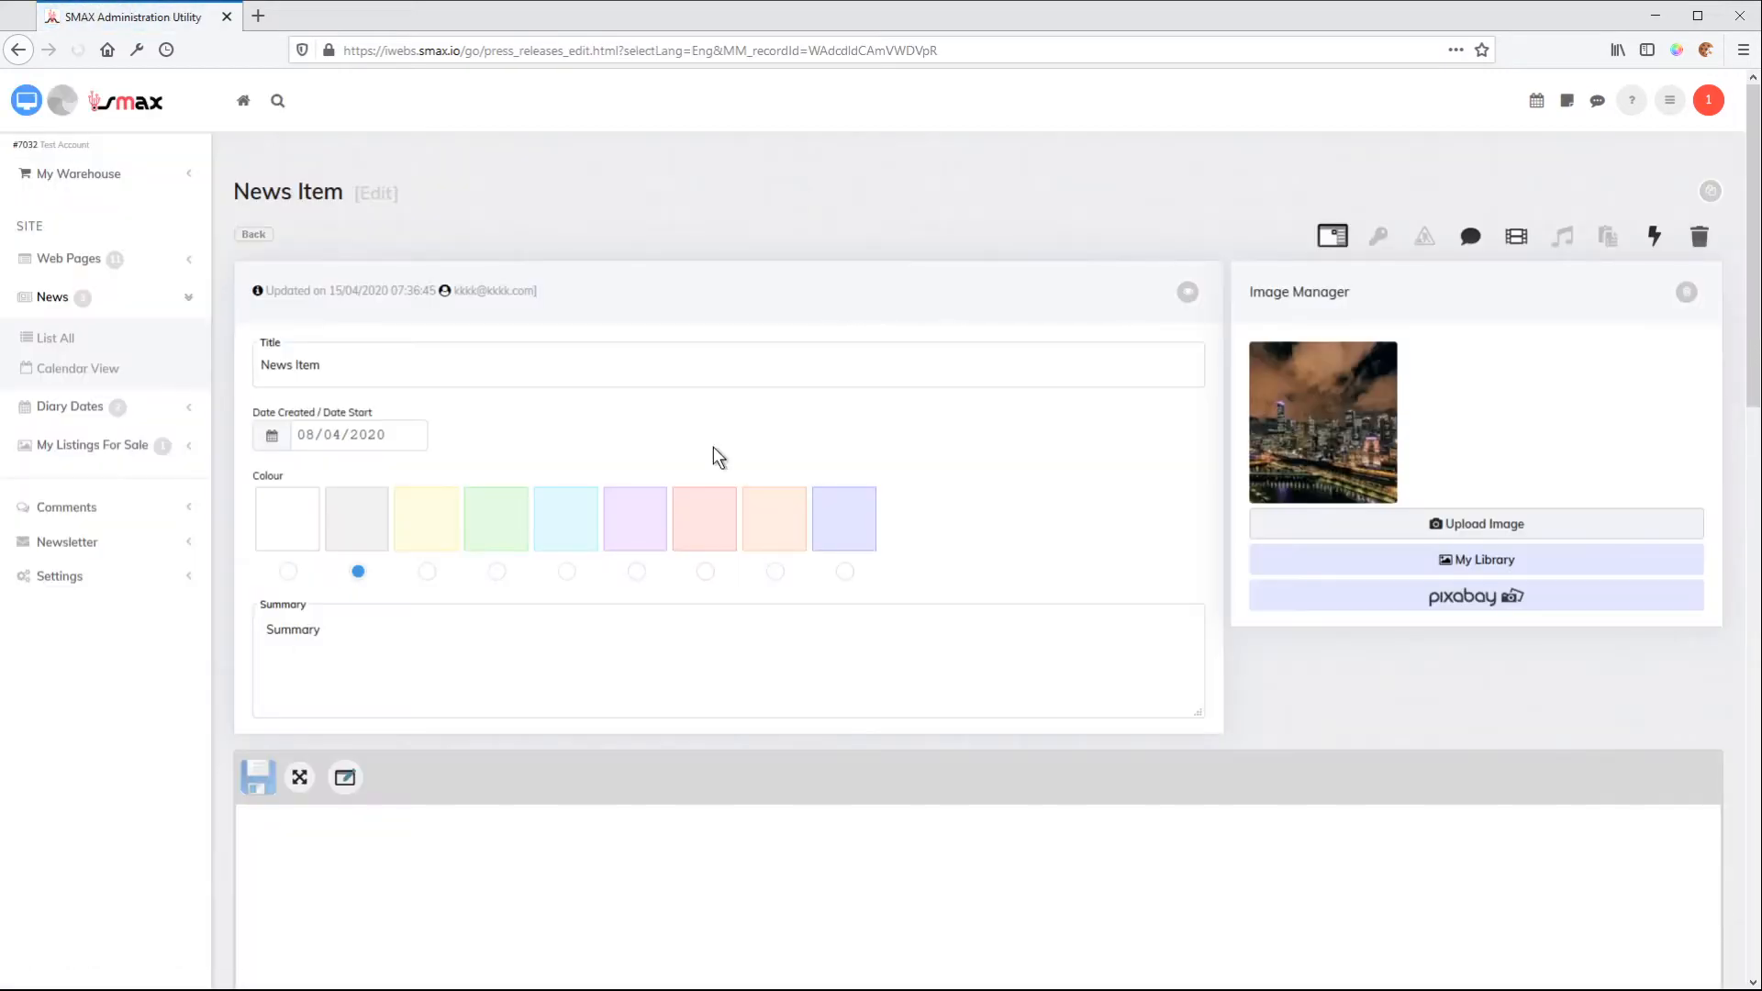
Change the image gallery layout to Blaster from the advanced image transitions
scroll(1005, 433, "down", 15)
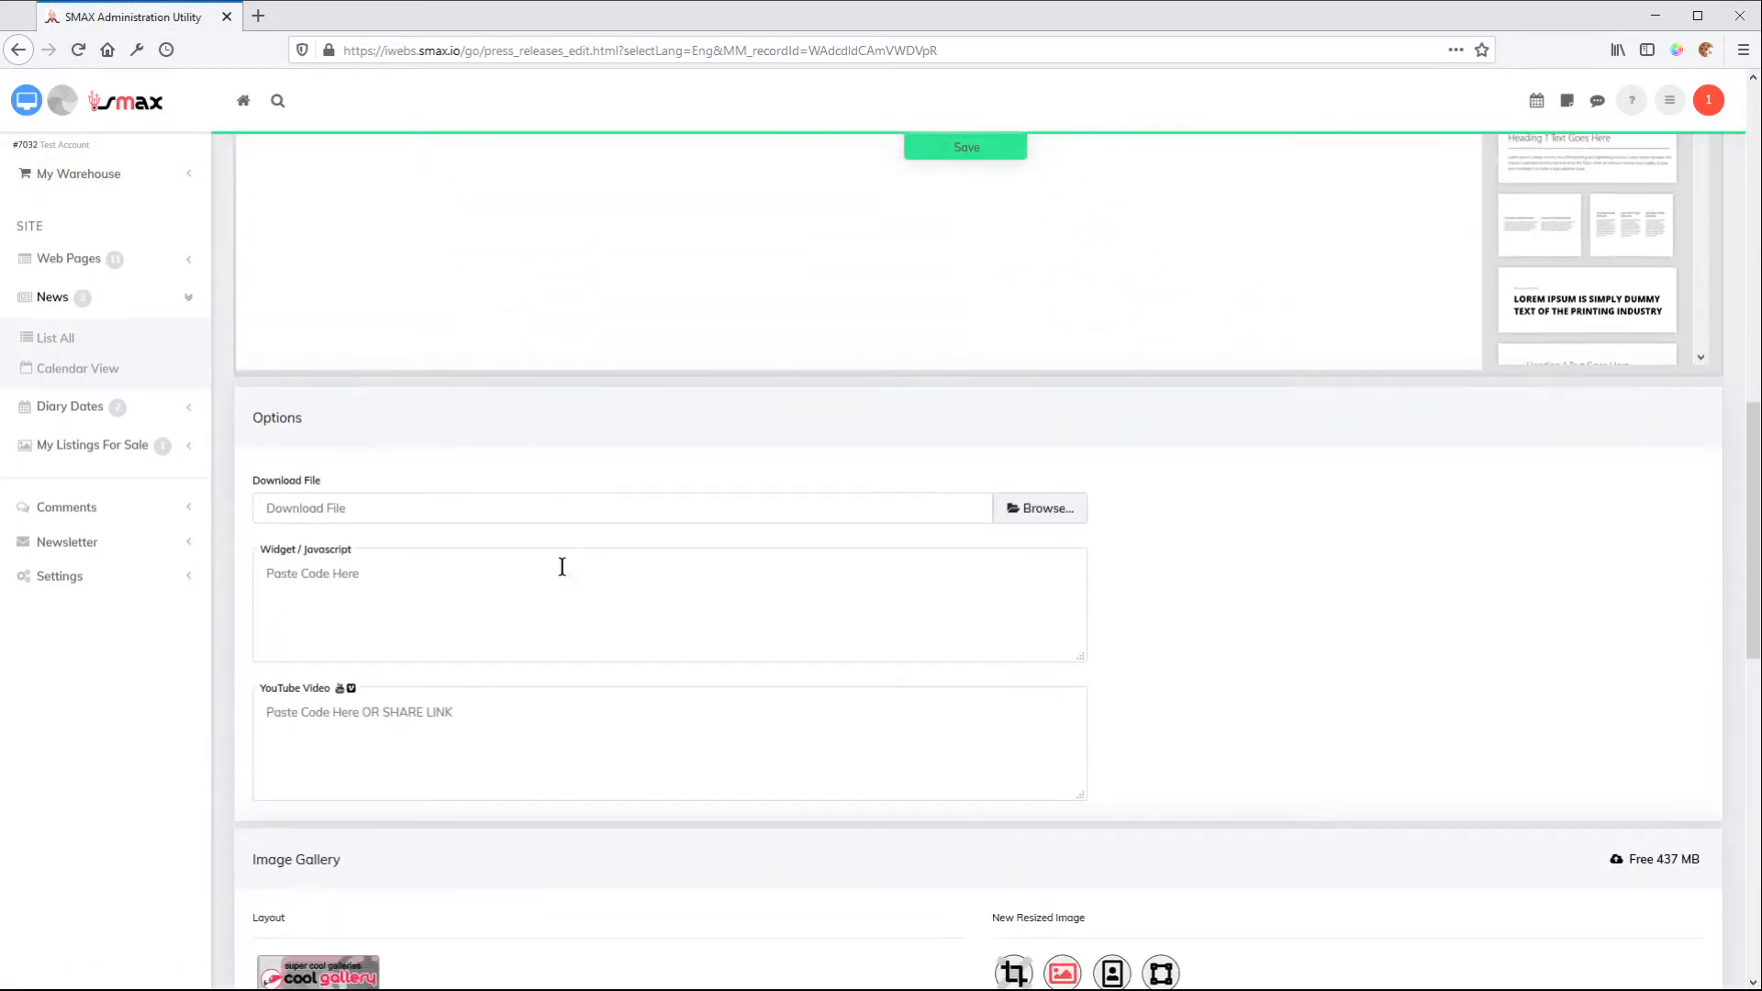
scroll(511, 596, "down", 2)
left_click(323, 415)
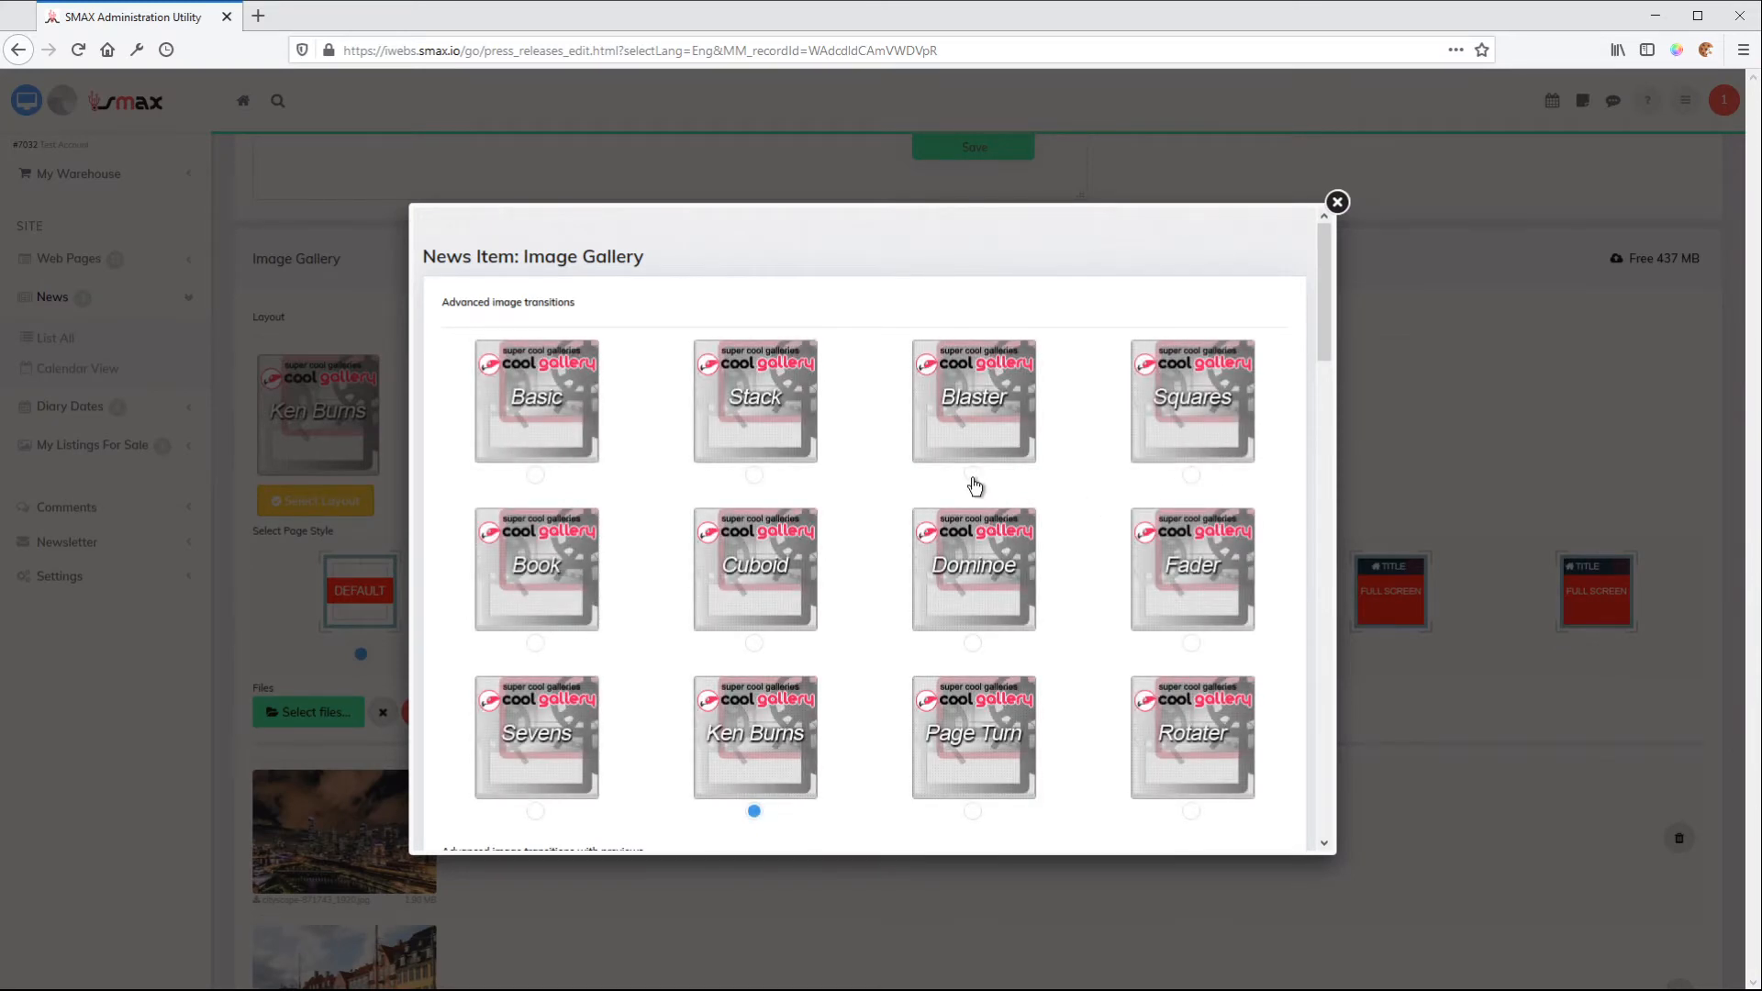
left_click(972, 475)
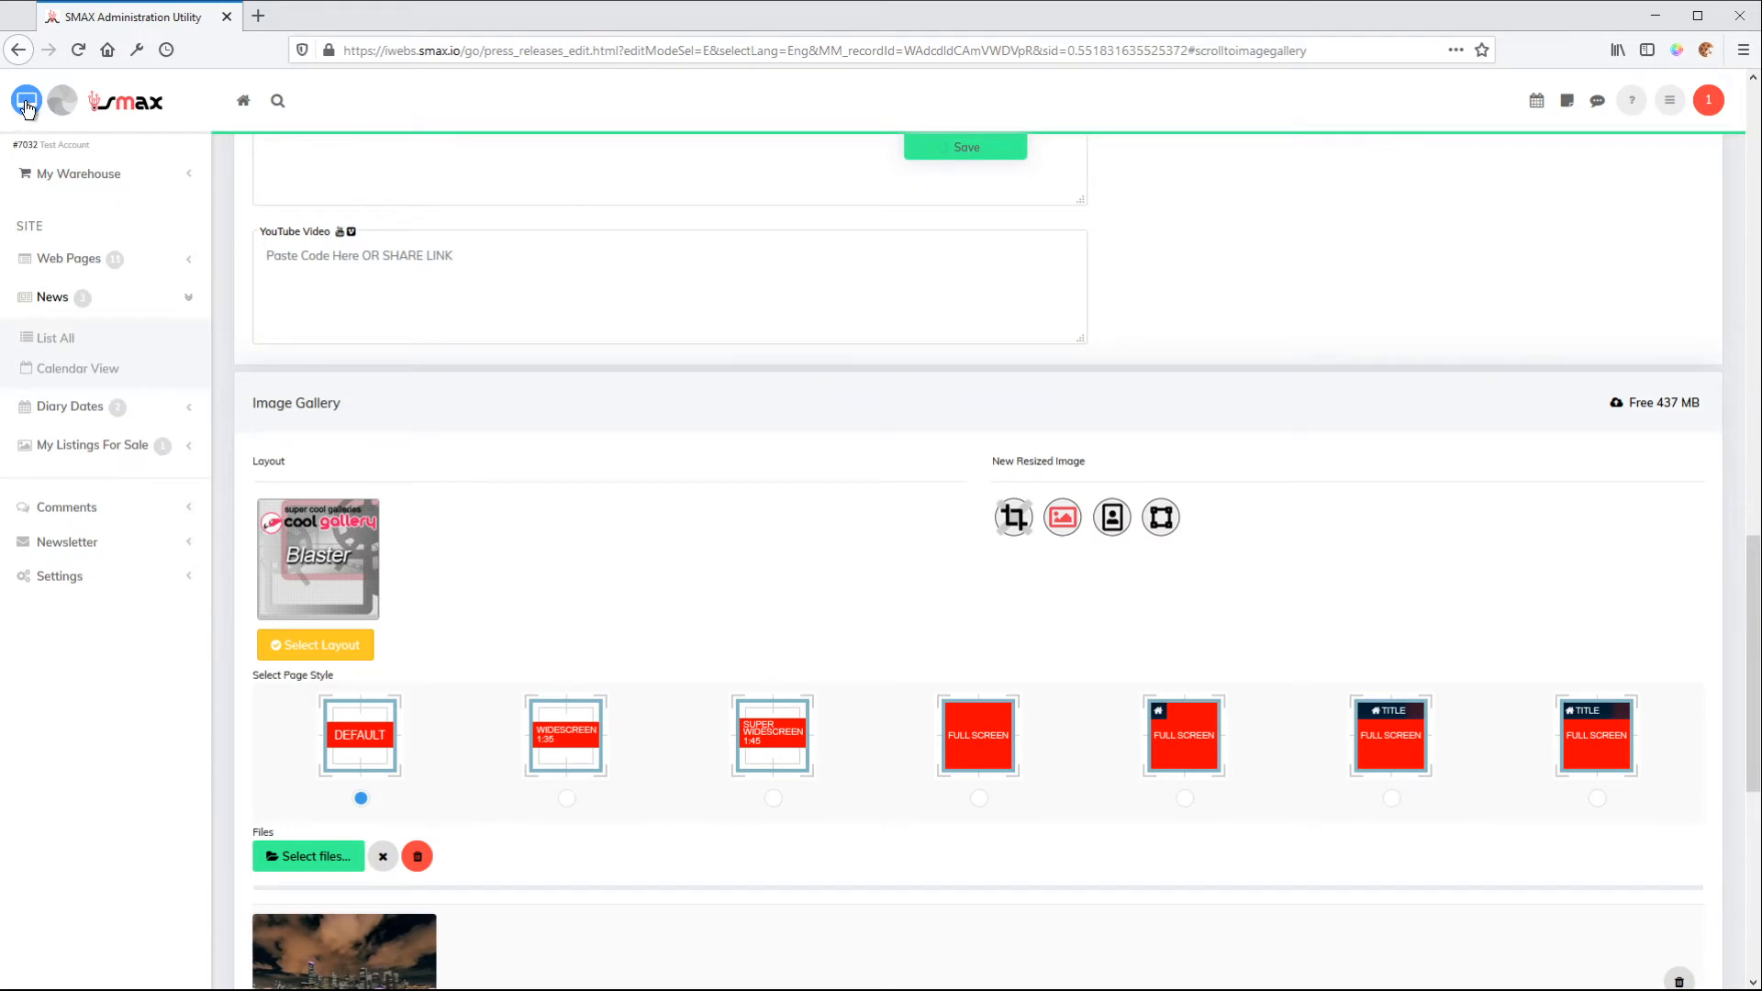
Preview the Blaster gallery on the news item's website page and return to the editor
left_click(26, 105)
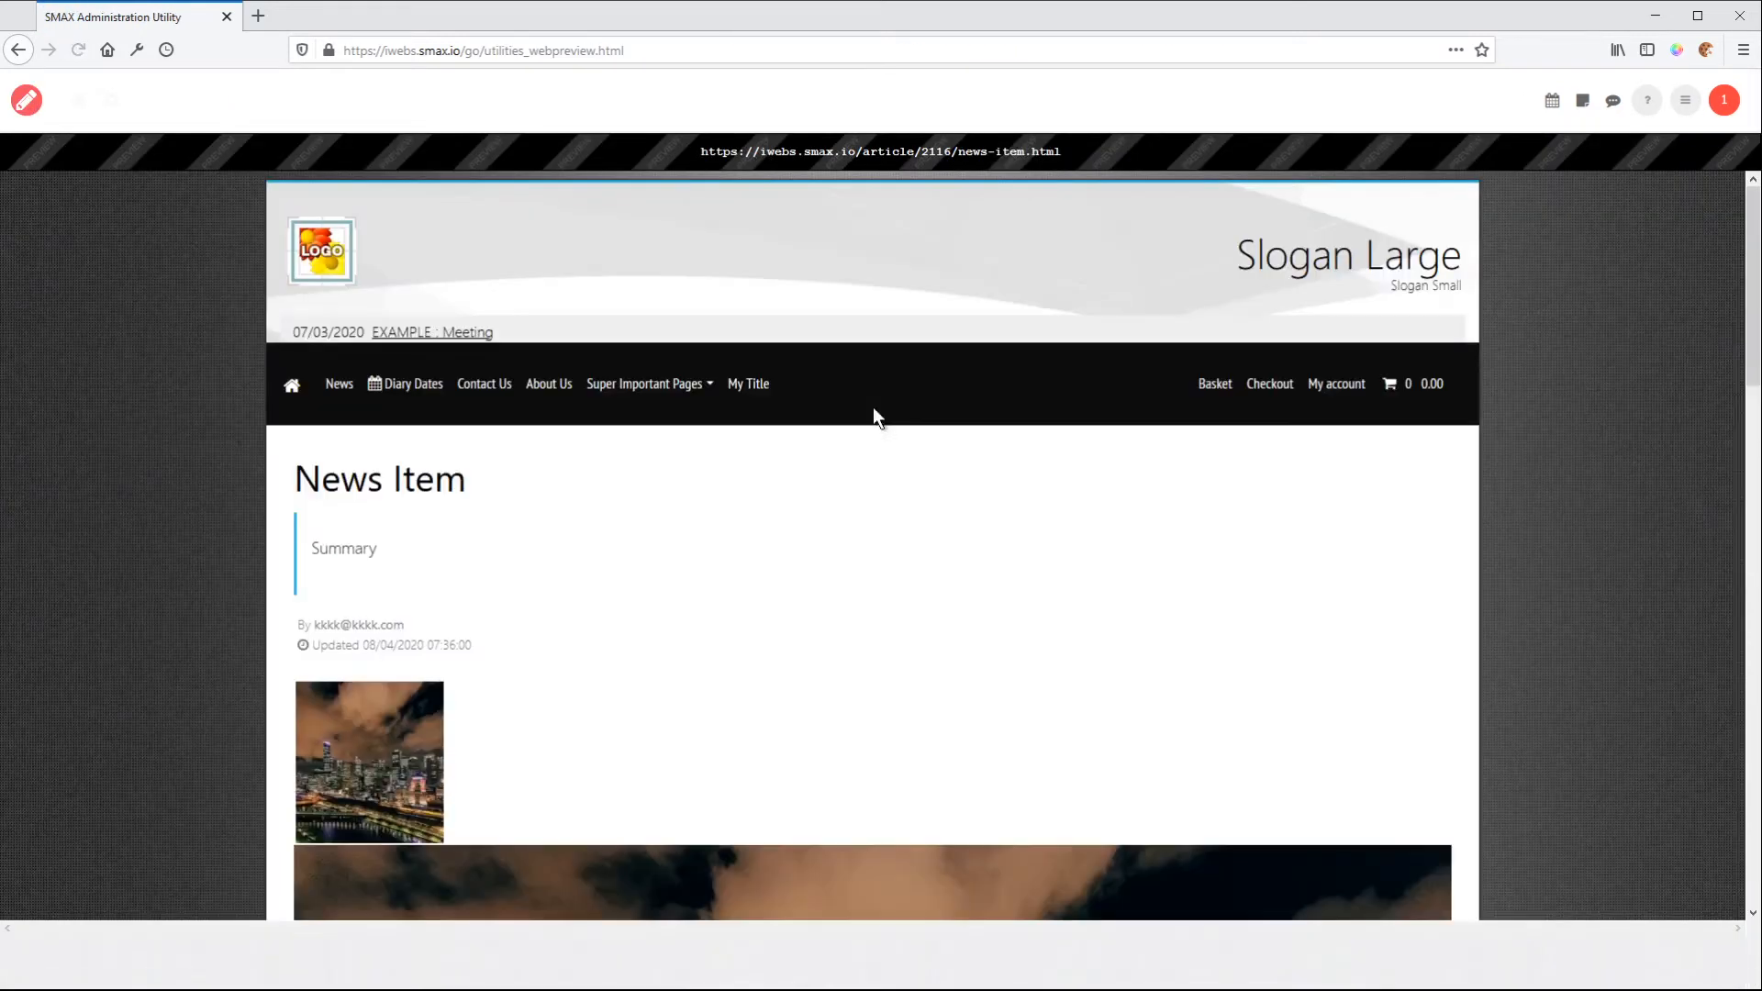
scroll(1117, 554, "down", 5)
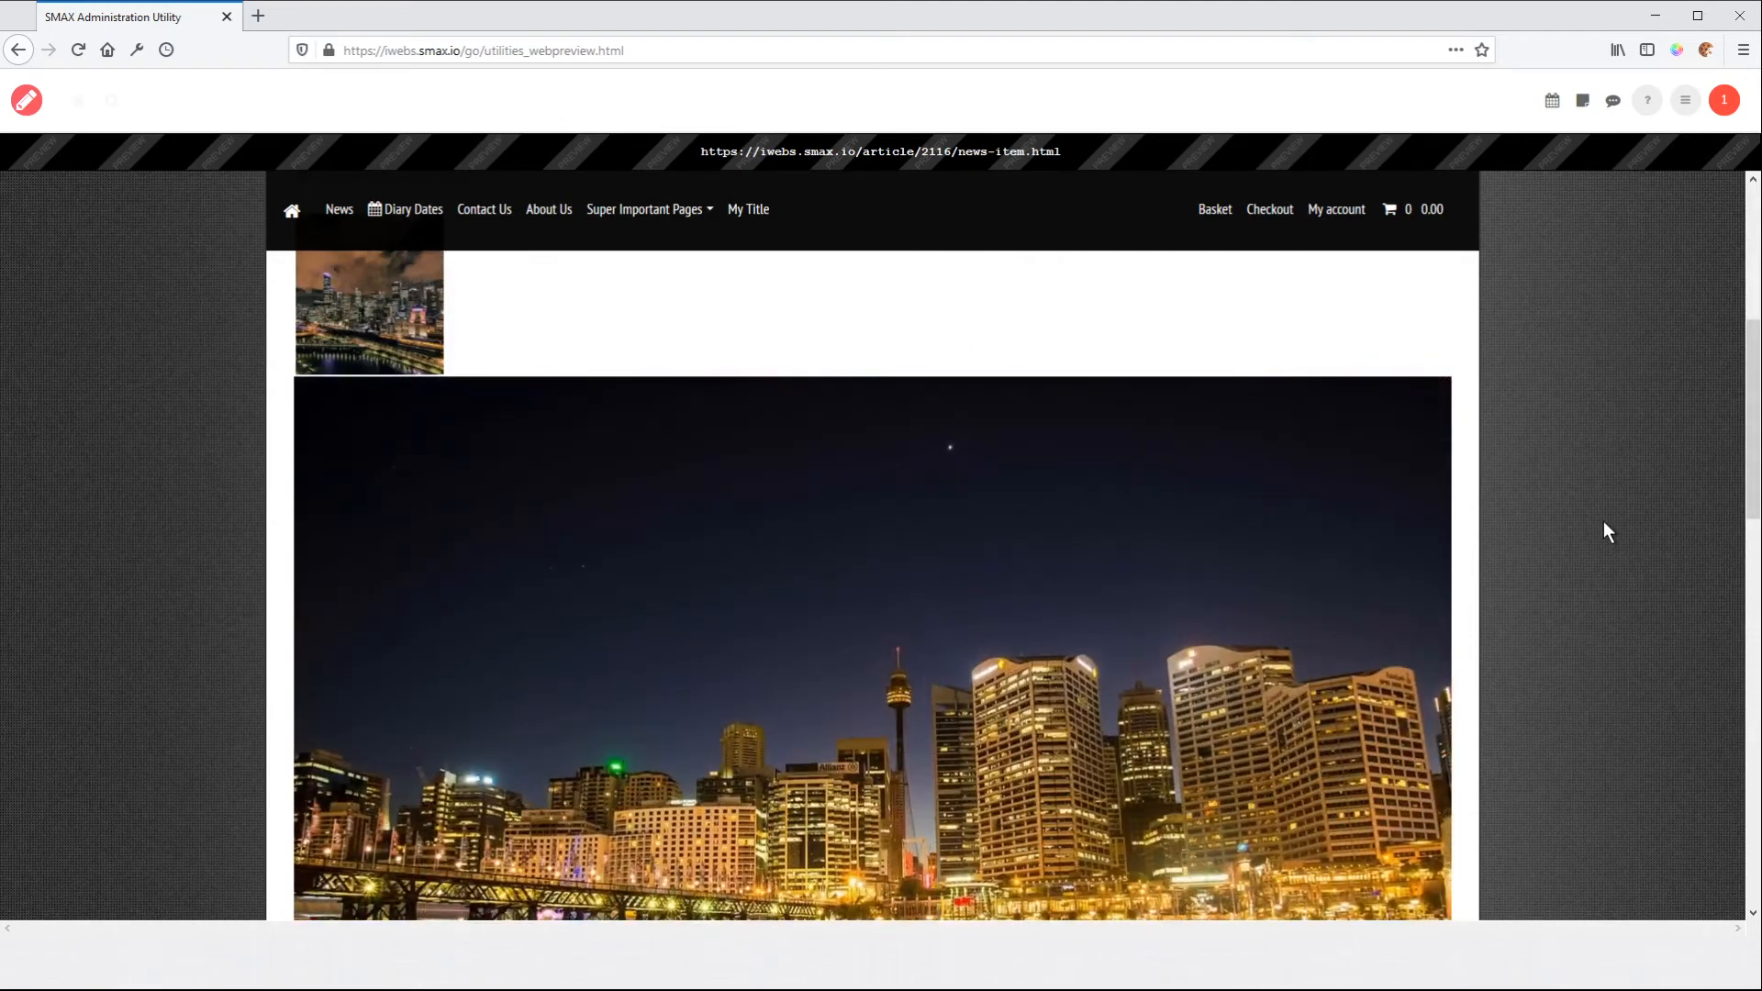
scroll(1606, 532, "down", 1)
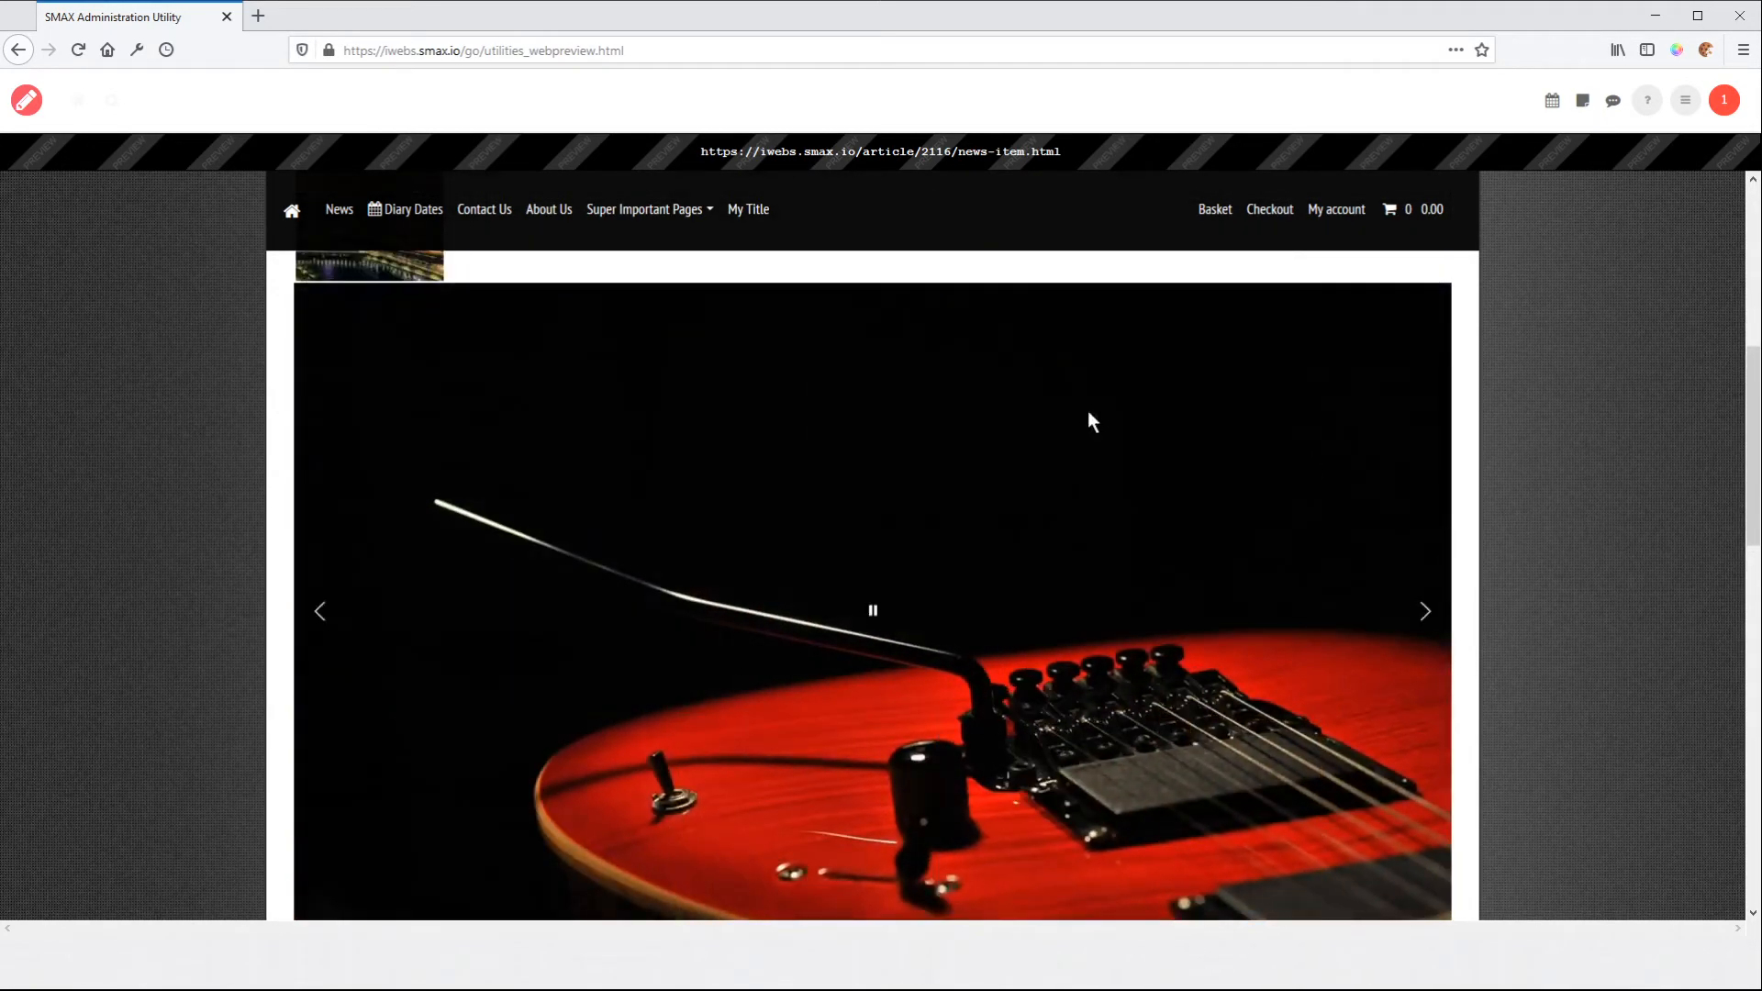
left_click(25, 101)
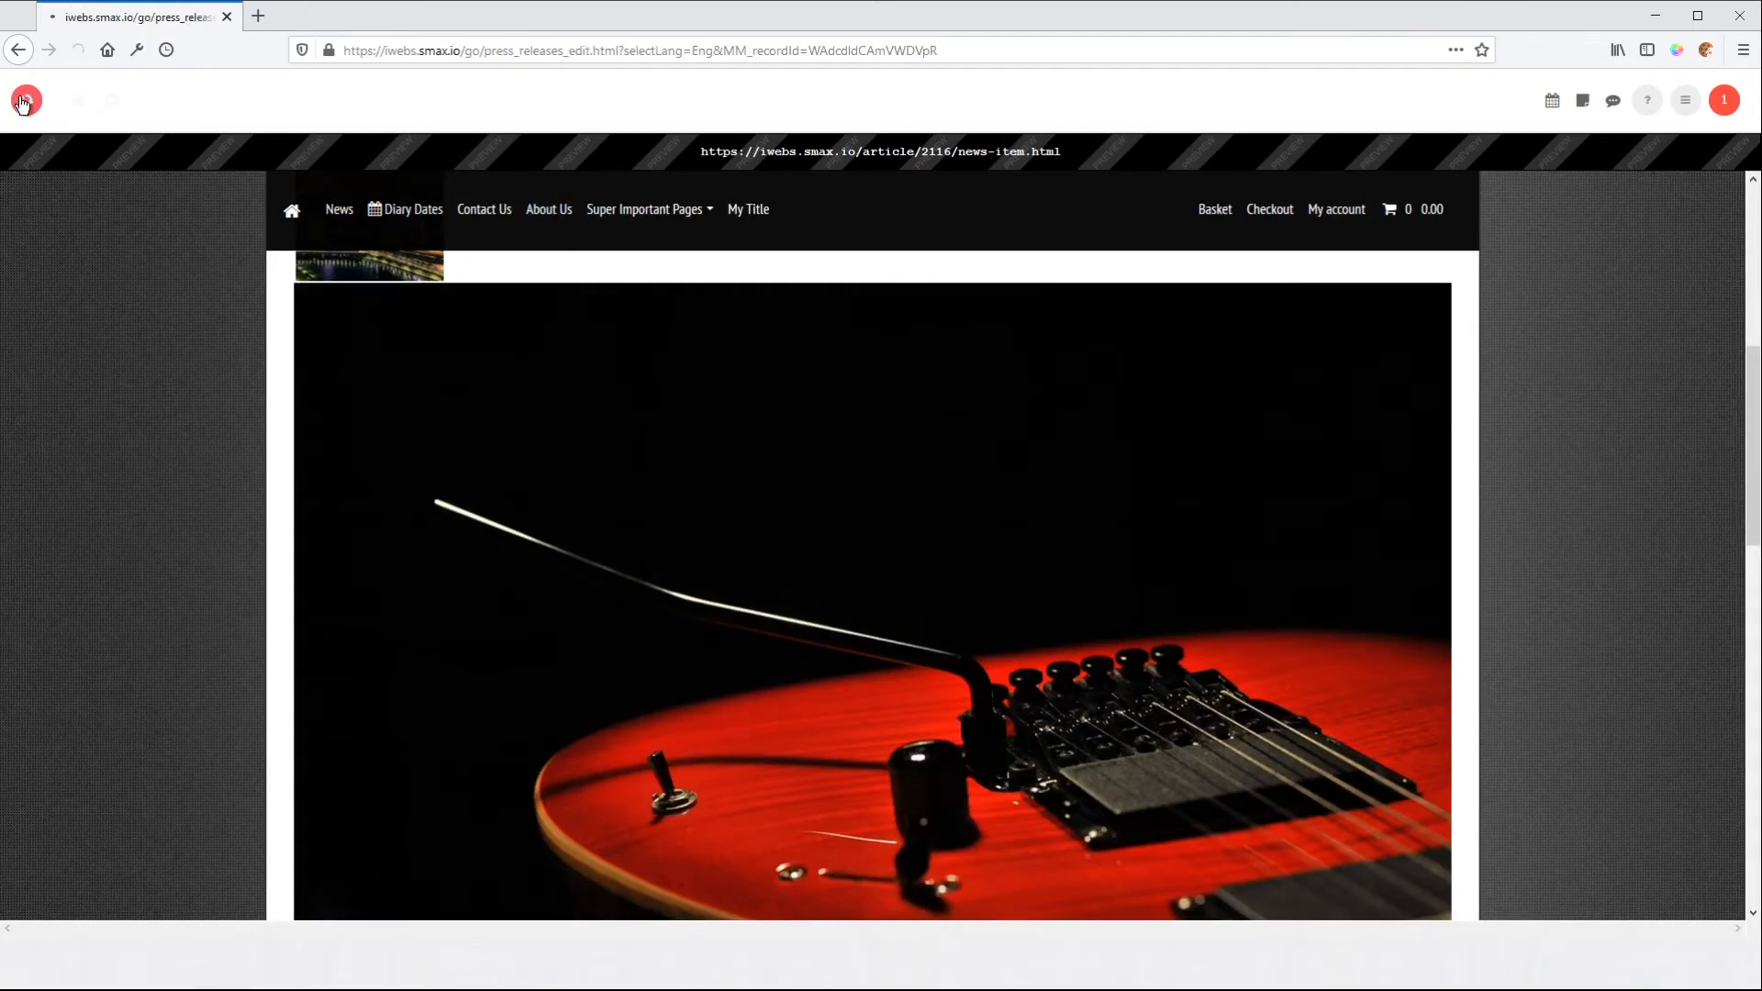
Change the image gallery layout to the three-column photo grid with gutter
scroll(823, 543, "down", 10)
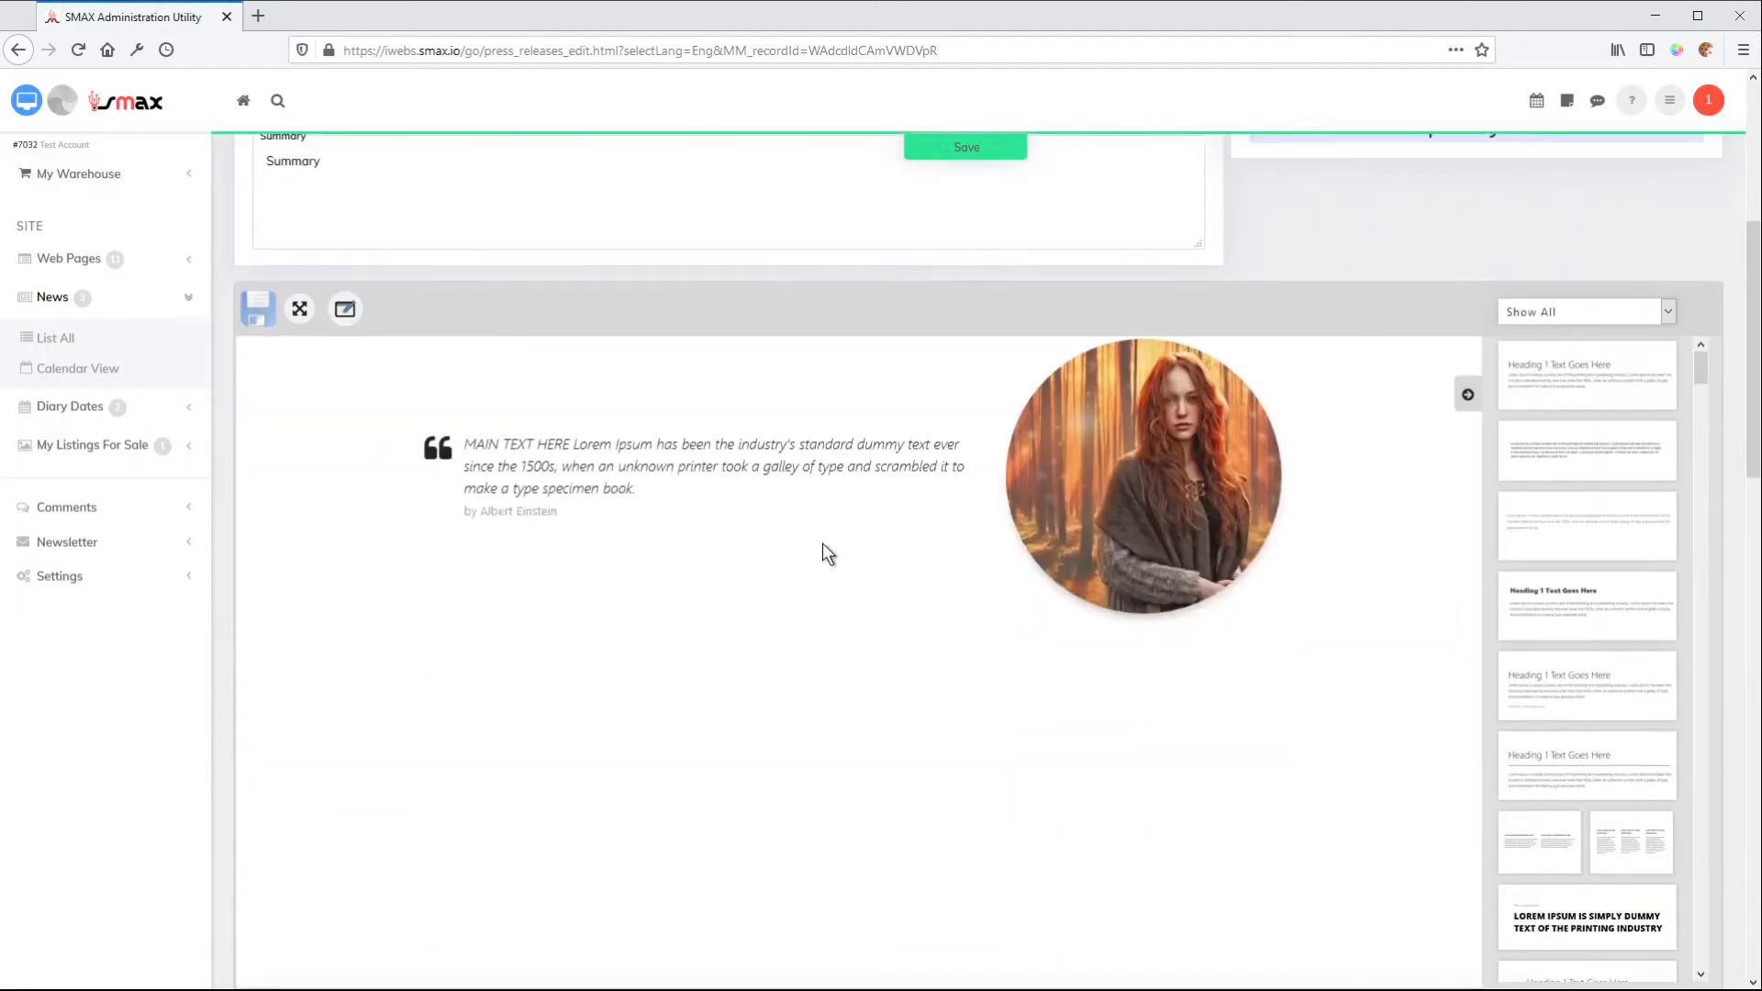
scroll(684, 541, "down", 7)
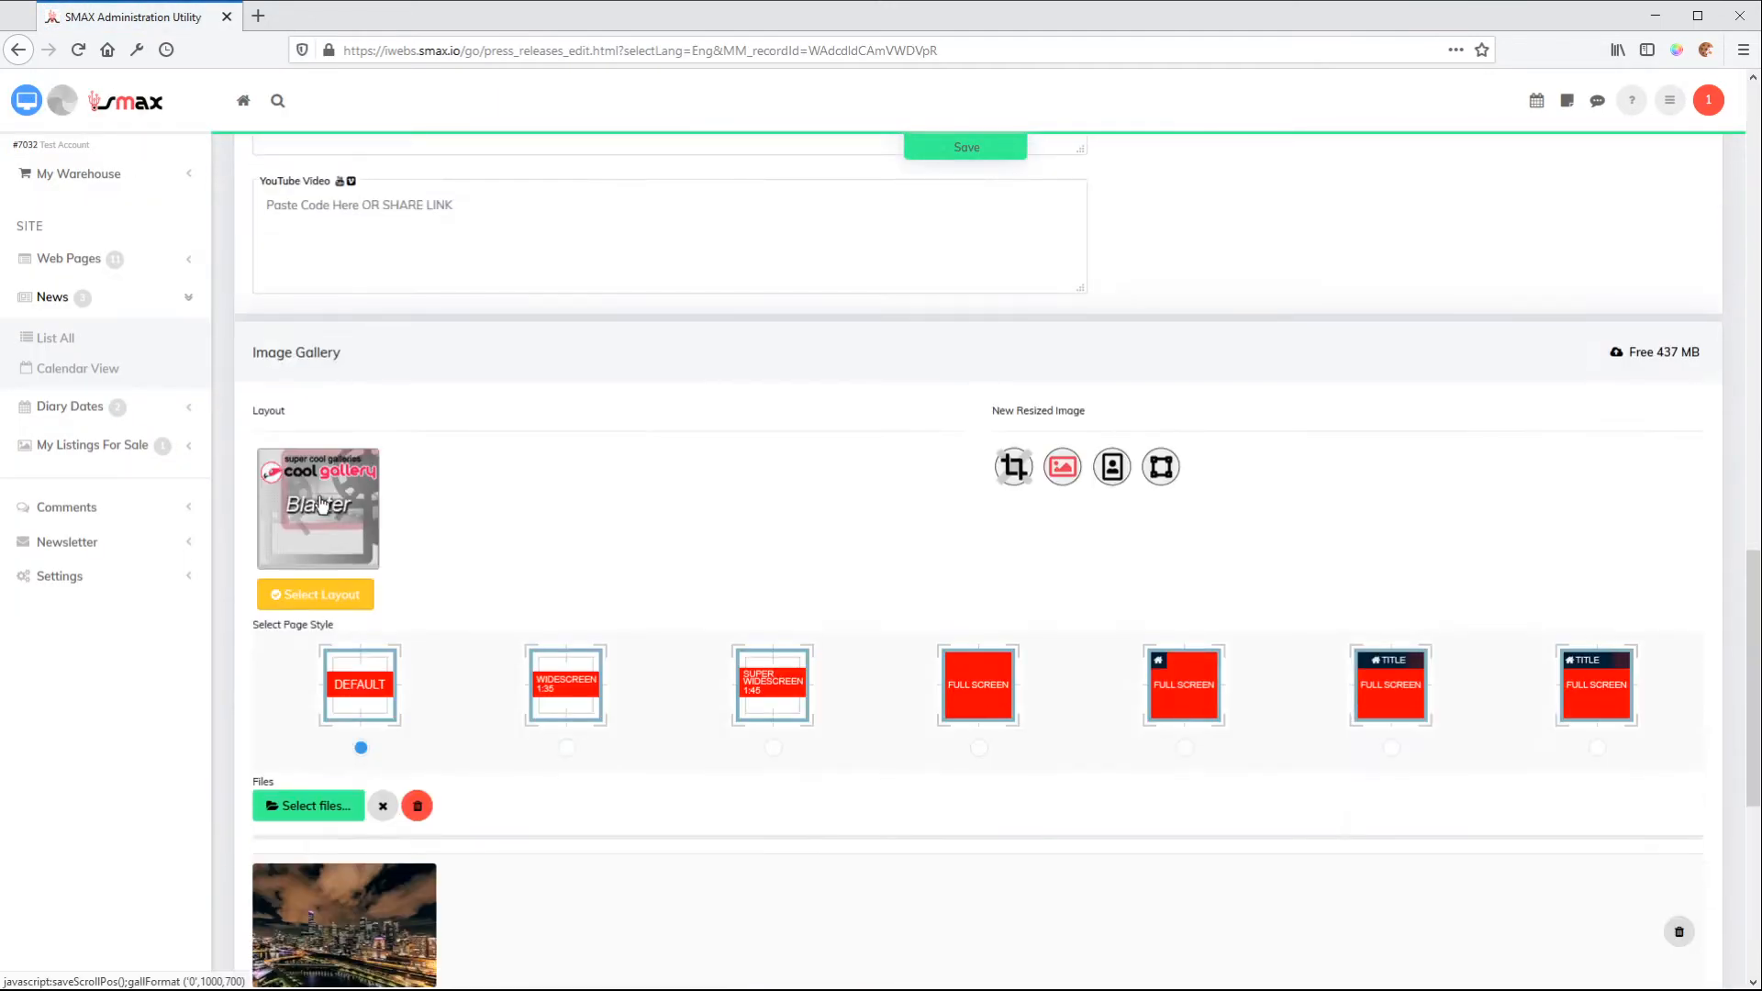
left_click(321, 504)
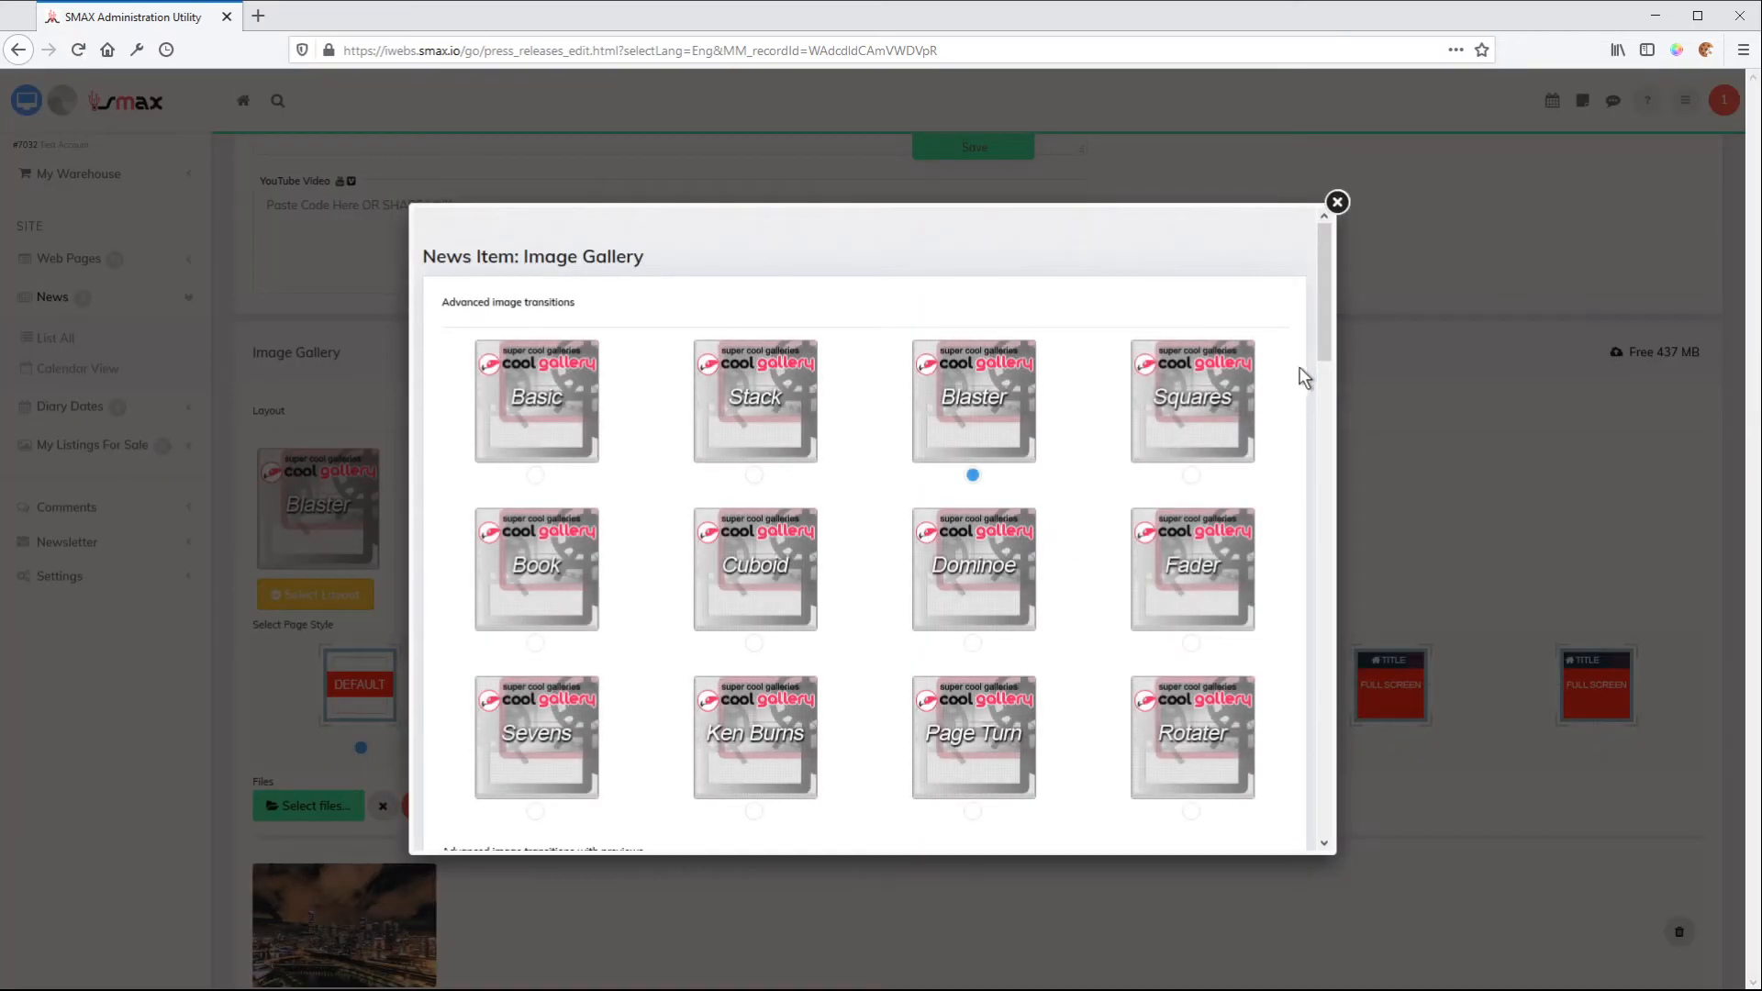
left_click_drag(1321, 321, 1309, 685)
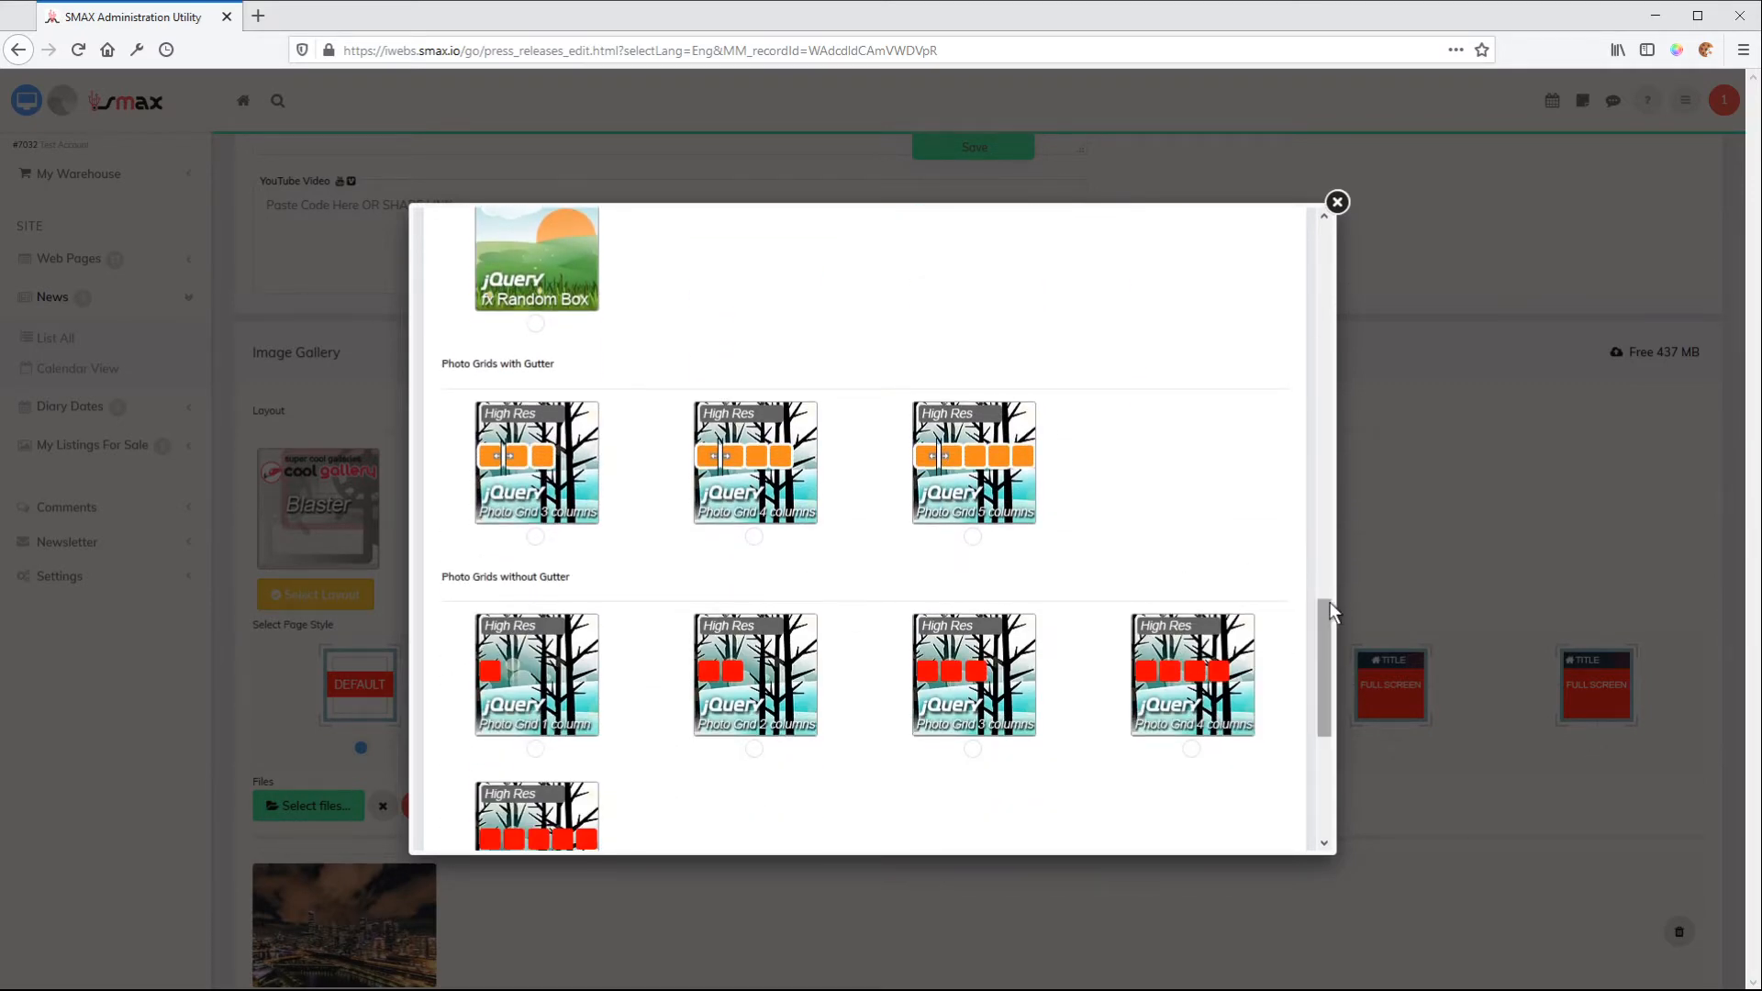
left_click_drag(1325, 608, 1321, 626)
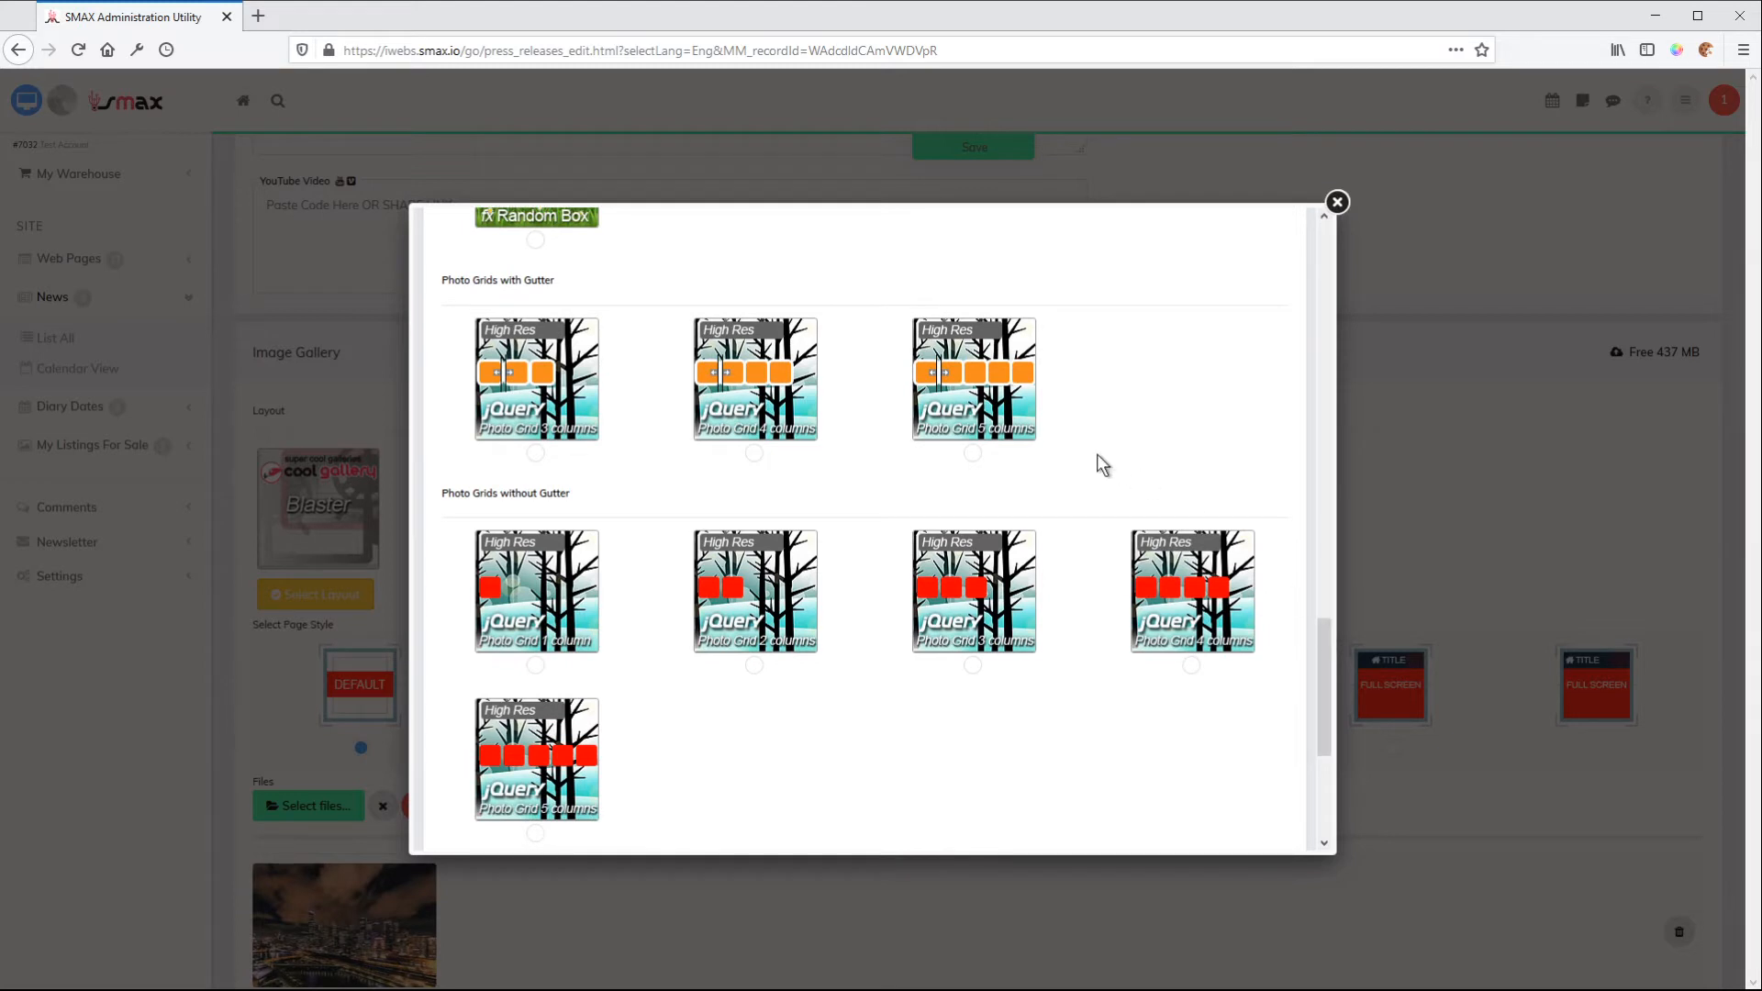
left_click(532, 454)
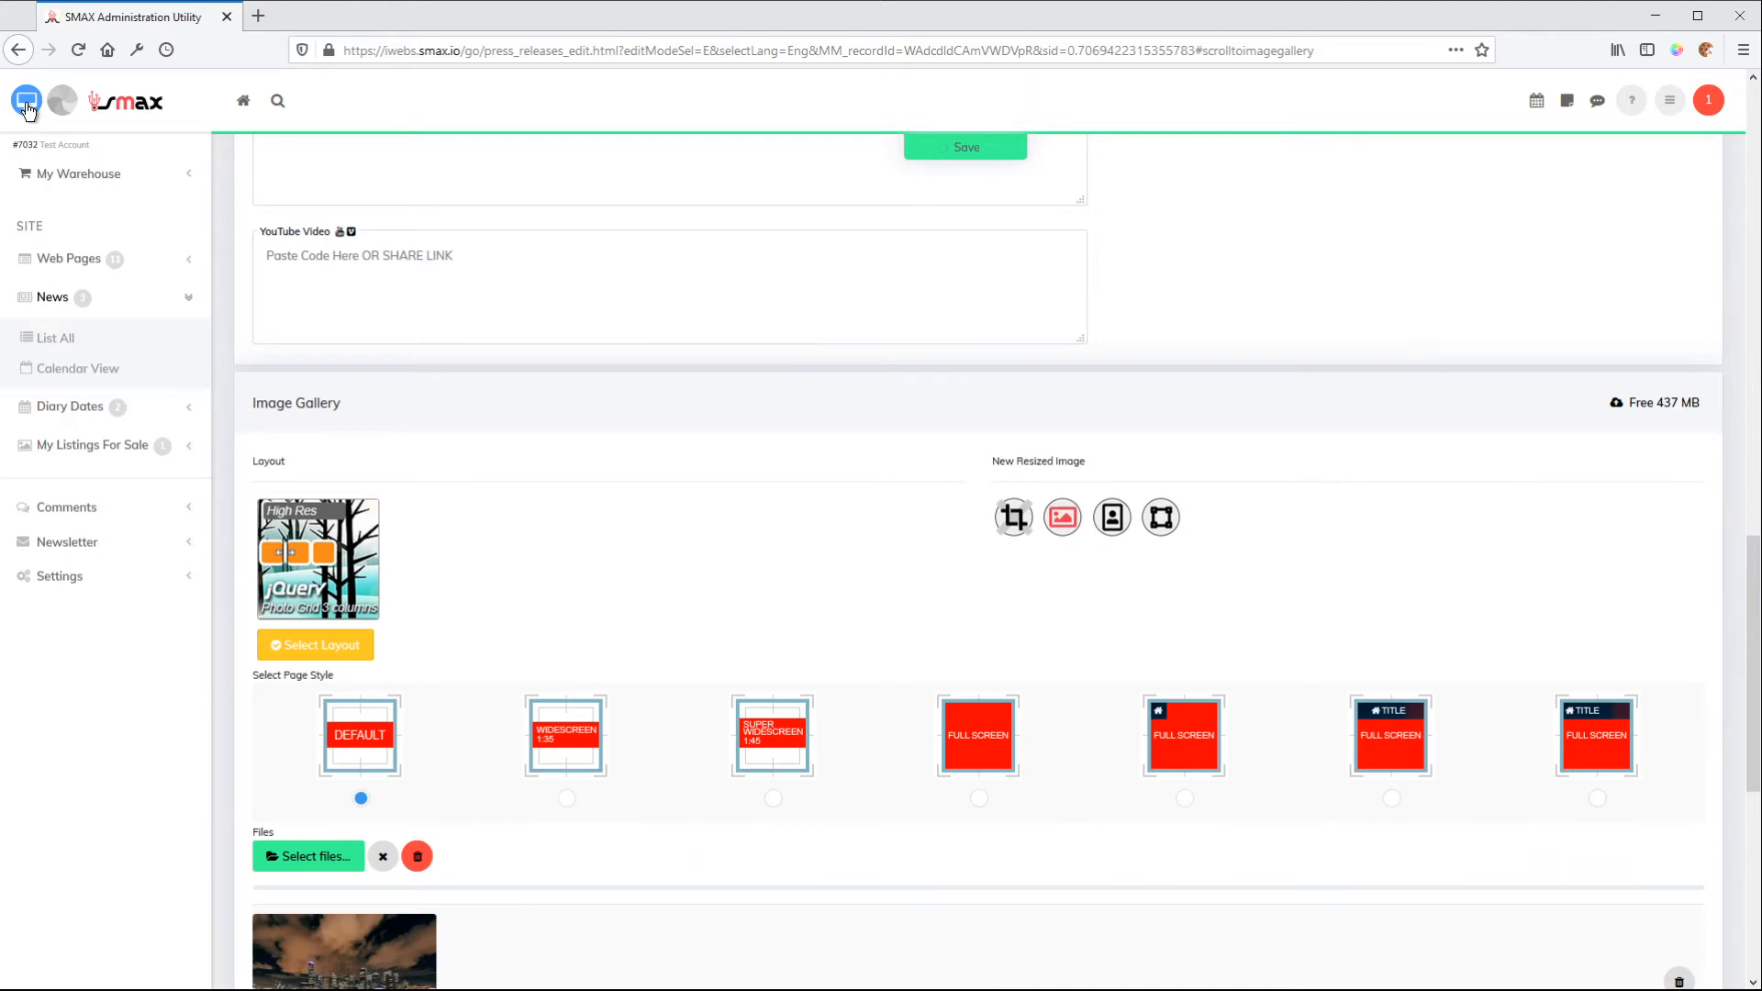
Preview the news item's website page and examine the three-column photo grid
left_click(27, 102)
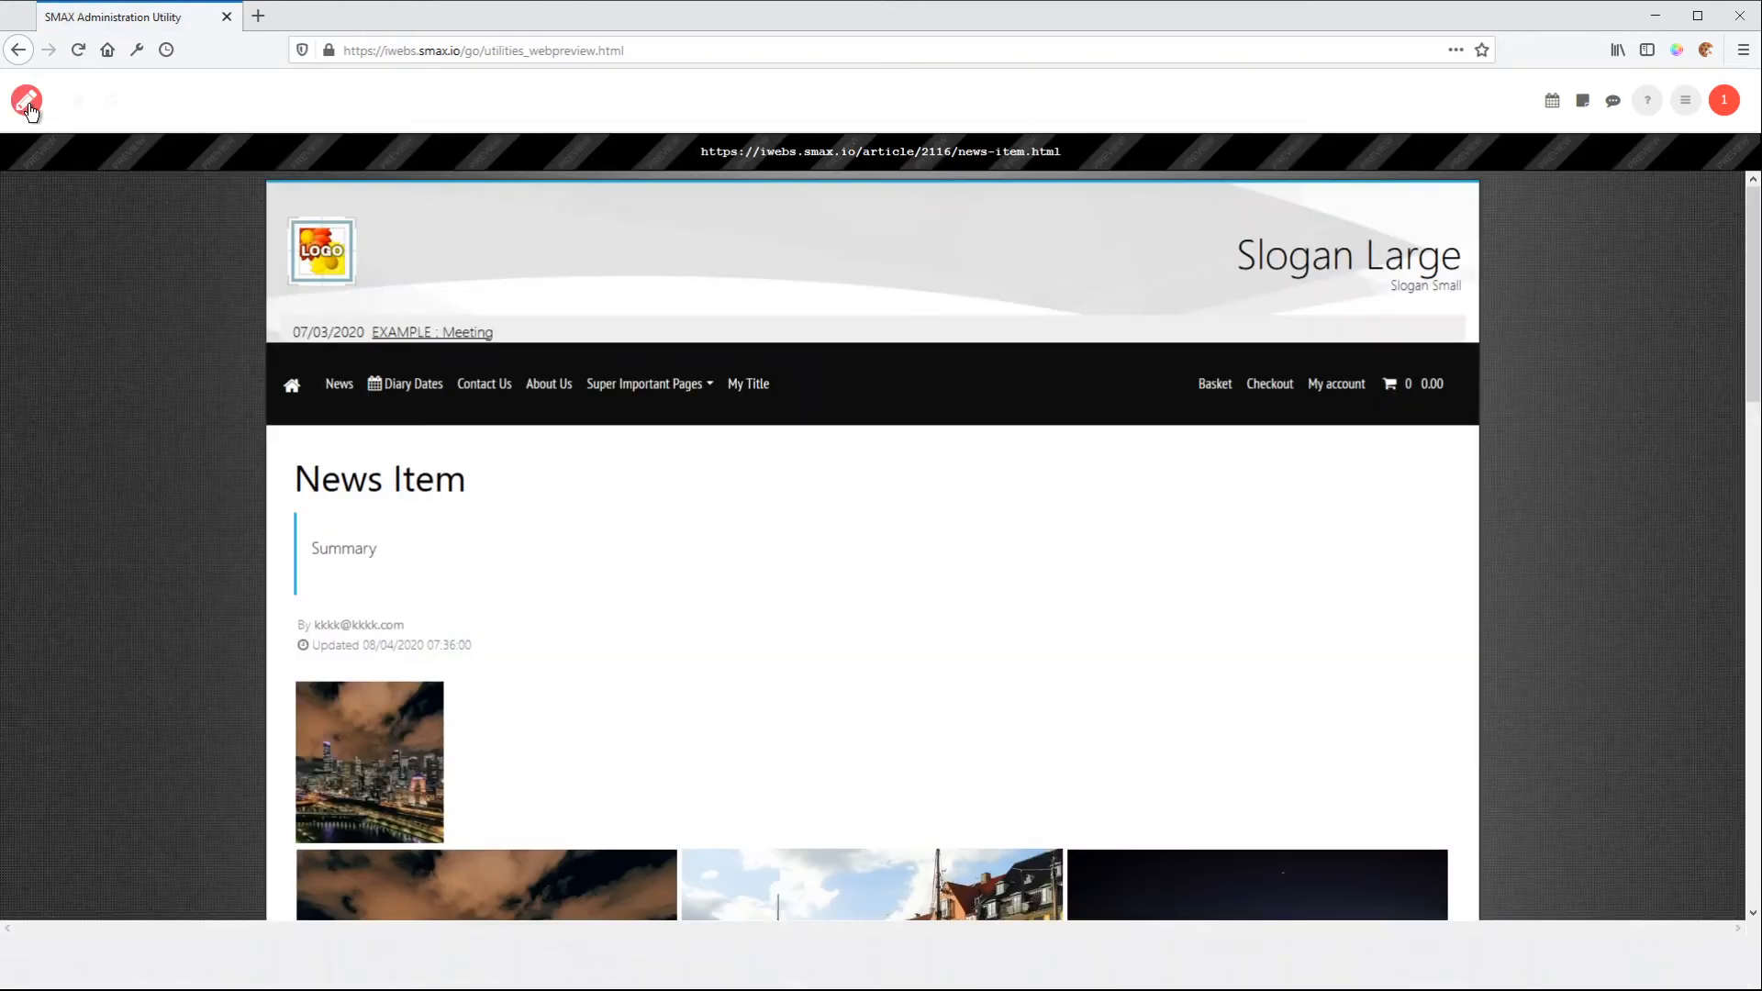
scroll(850, 518, "down", 6)
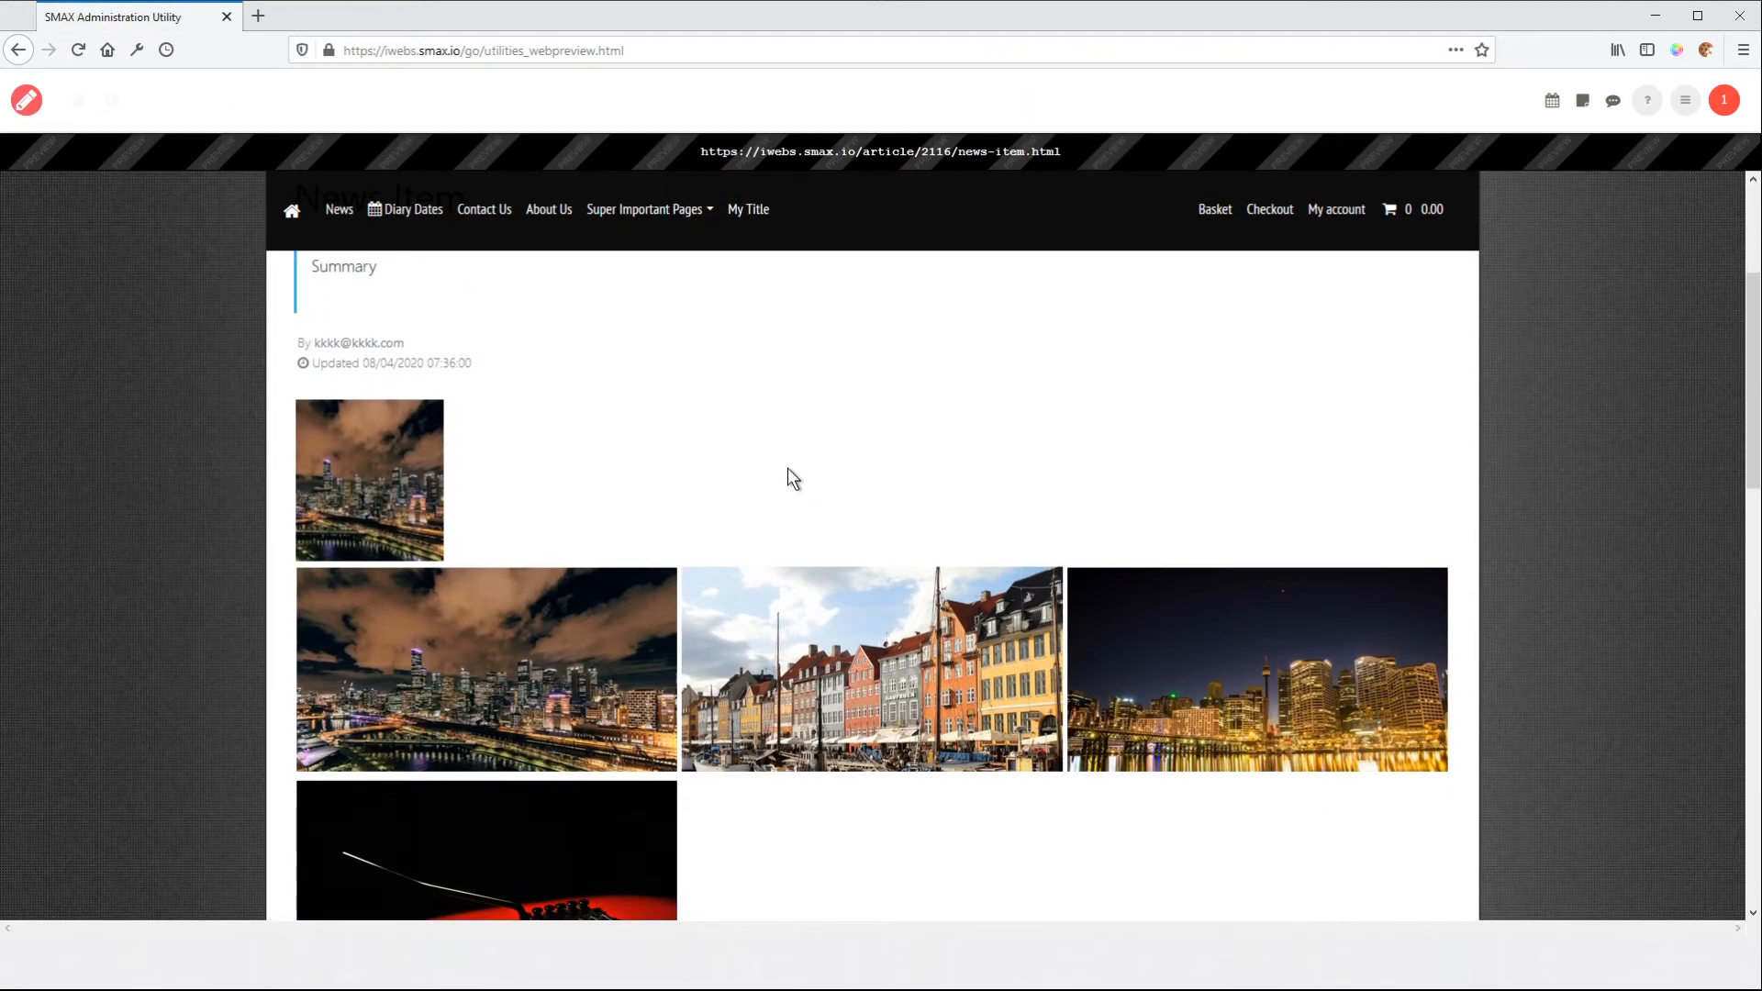
scroll(792, 514, "up", 1)
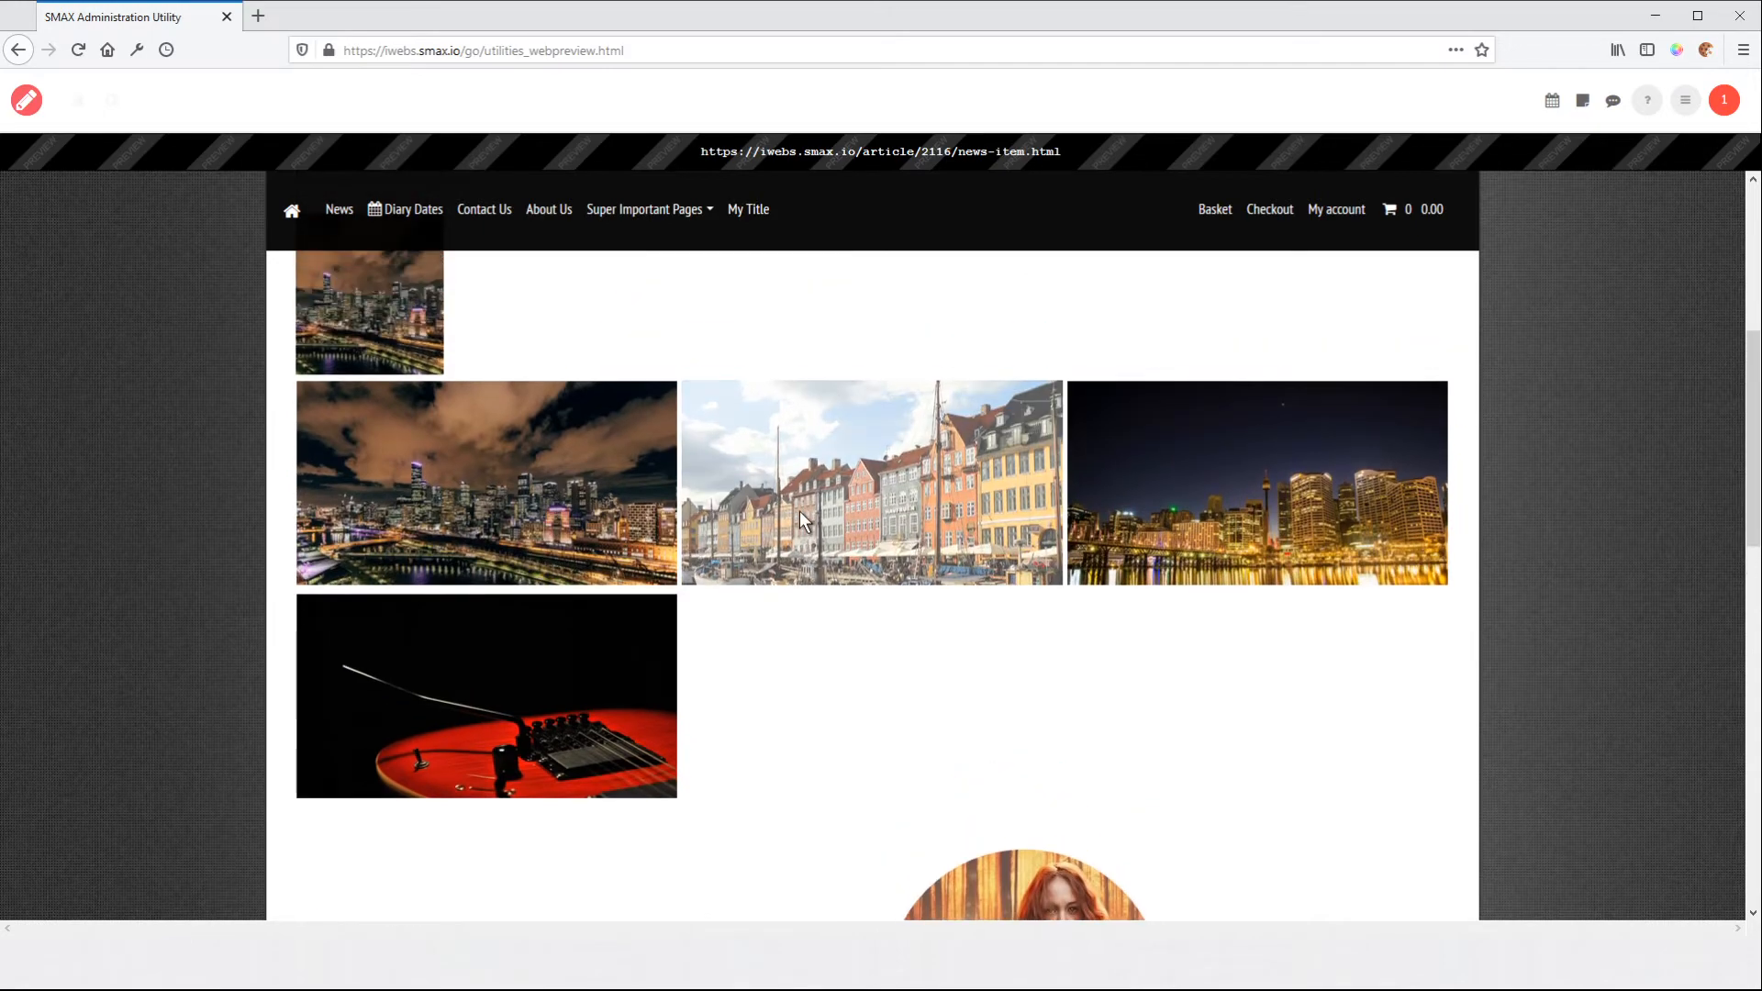
Enlarge the waterfront houses photo in the preview, browse forward to the guitar photo, close the viewer and return to the editor
left_click(808, 493)
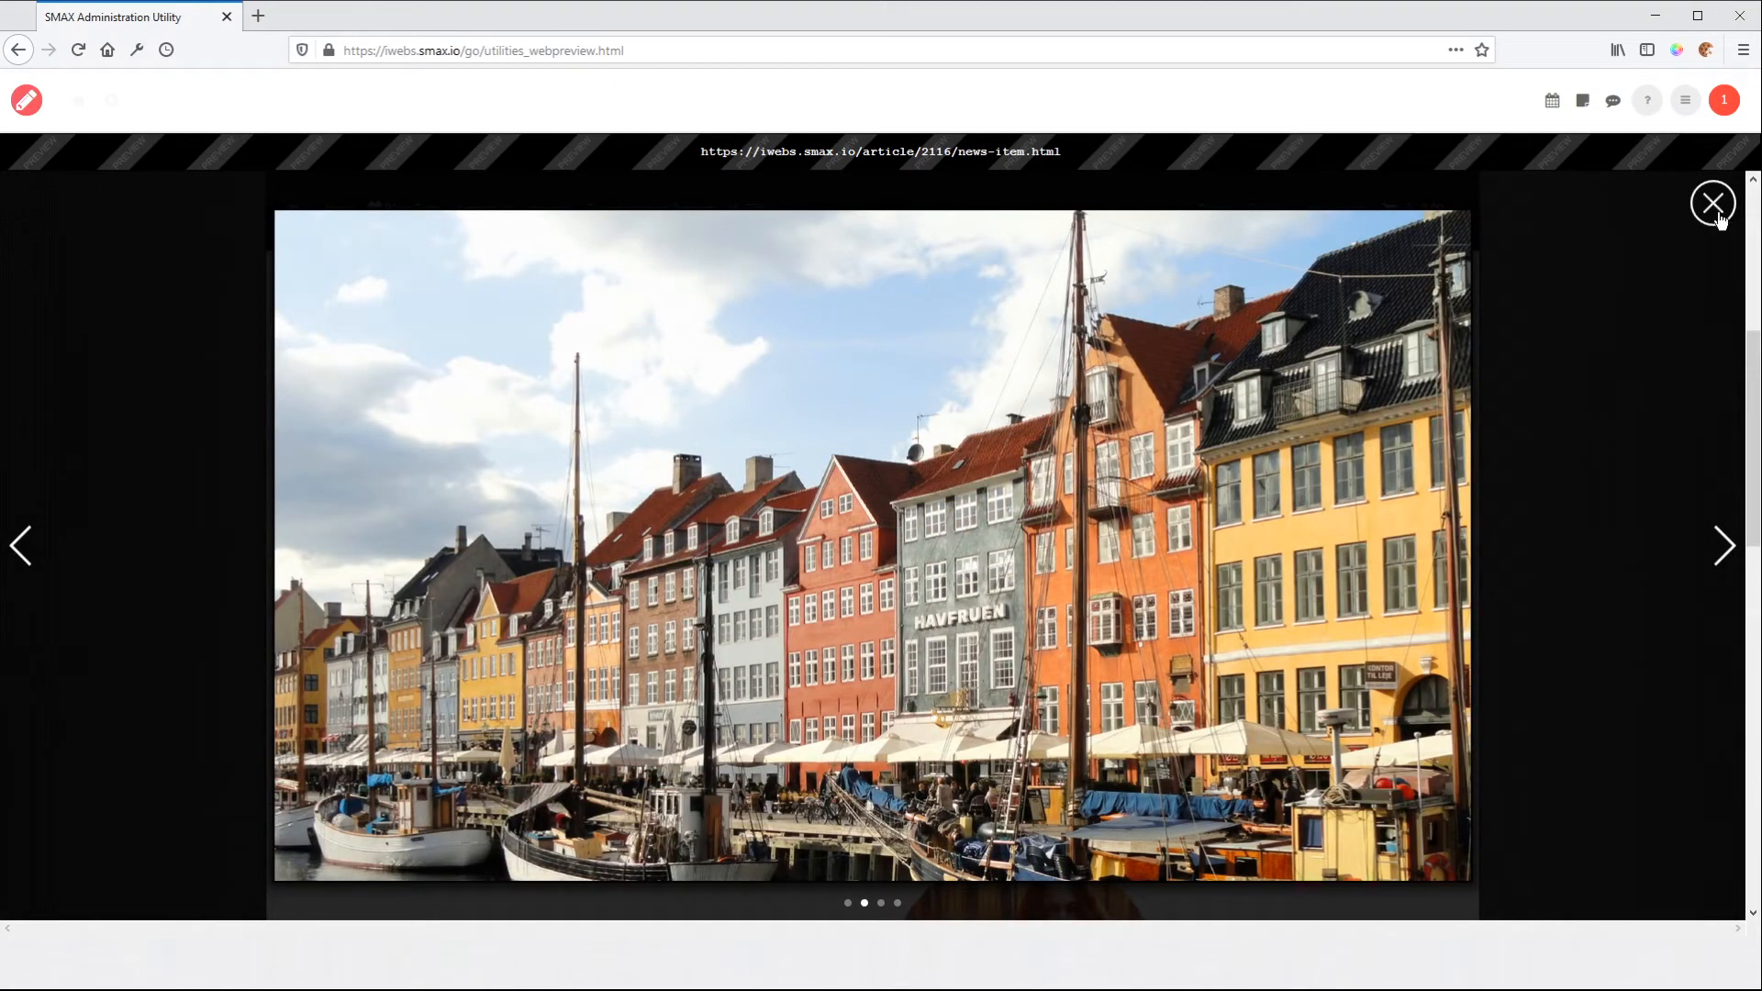
left_click(1725, 547)
left_click(1725, 547)
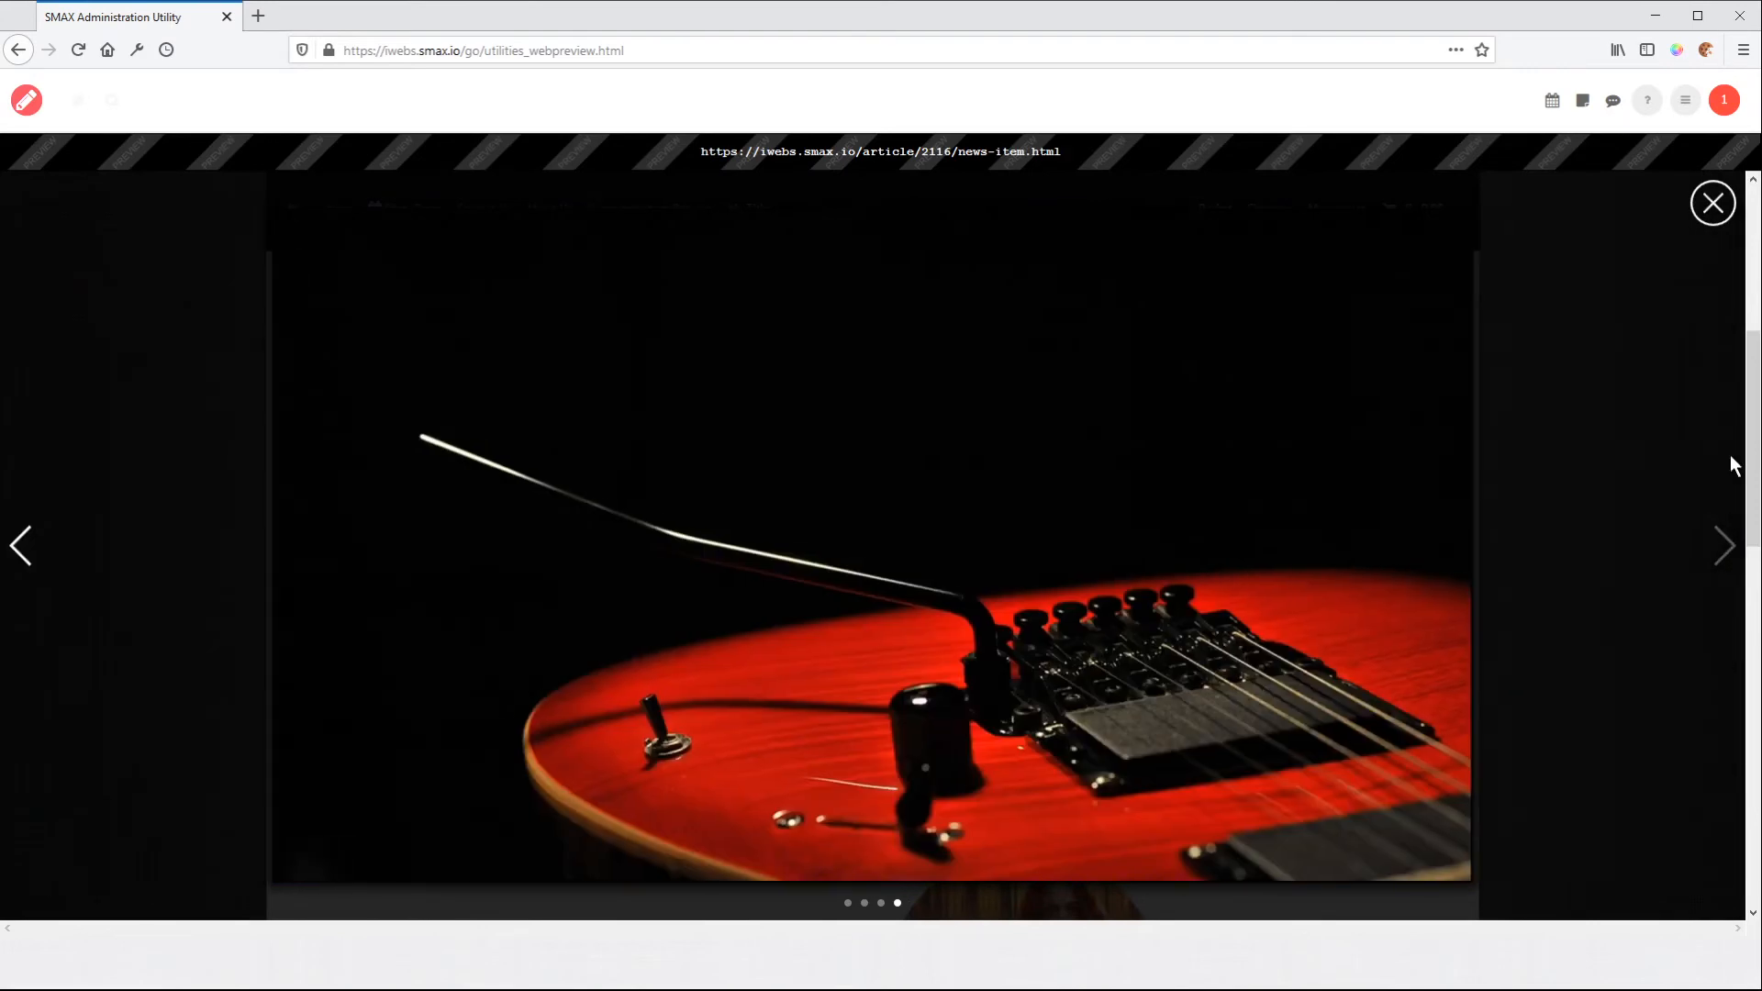
left_click(1713, 204)
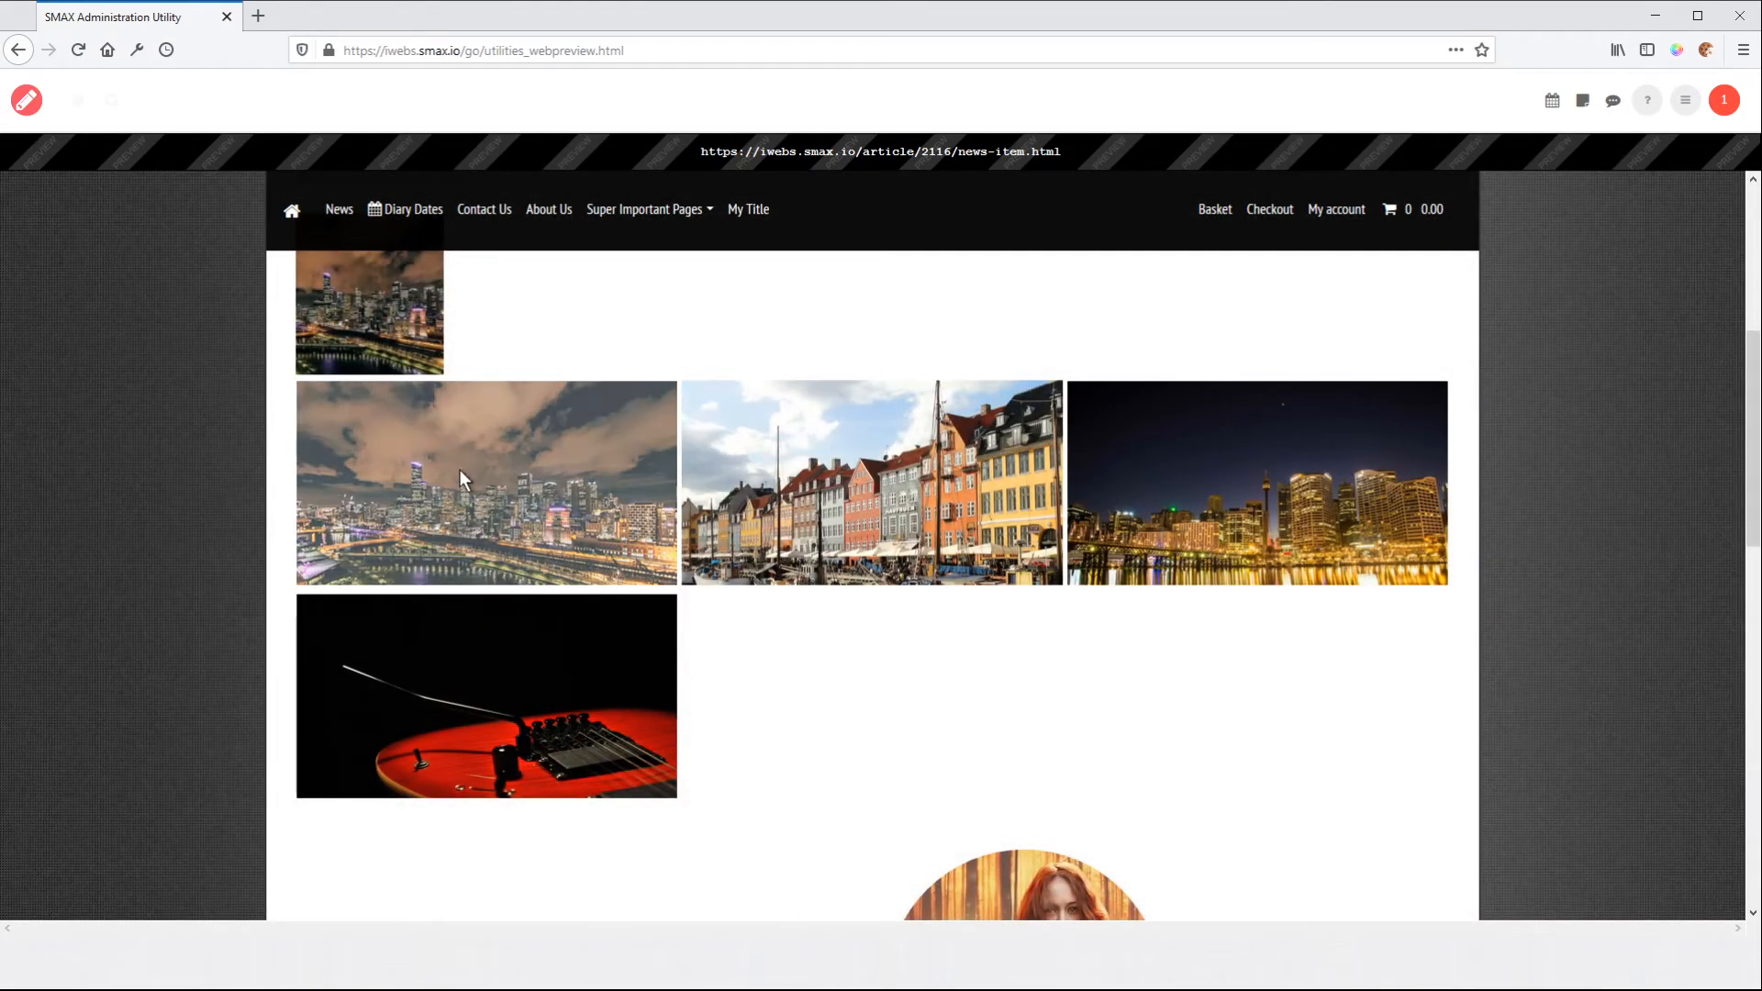
left_click(25, 100)
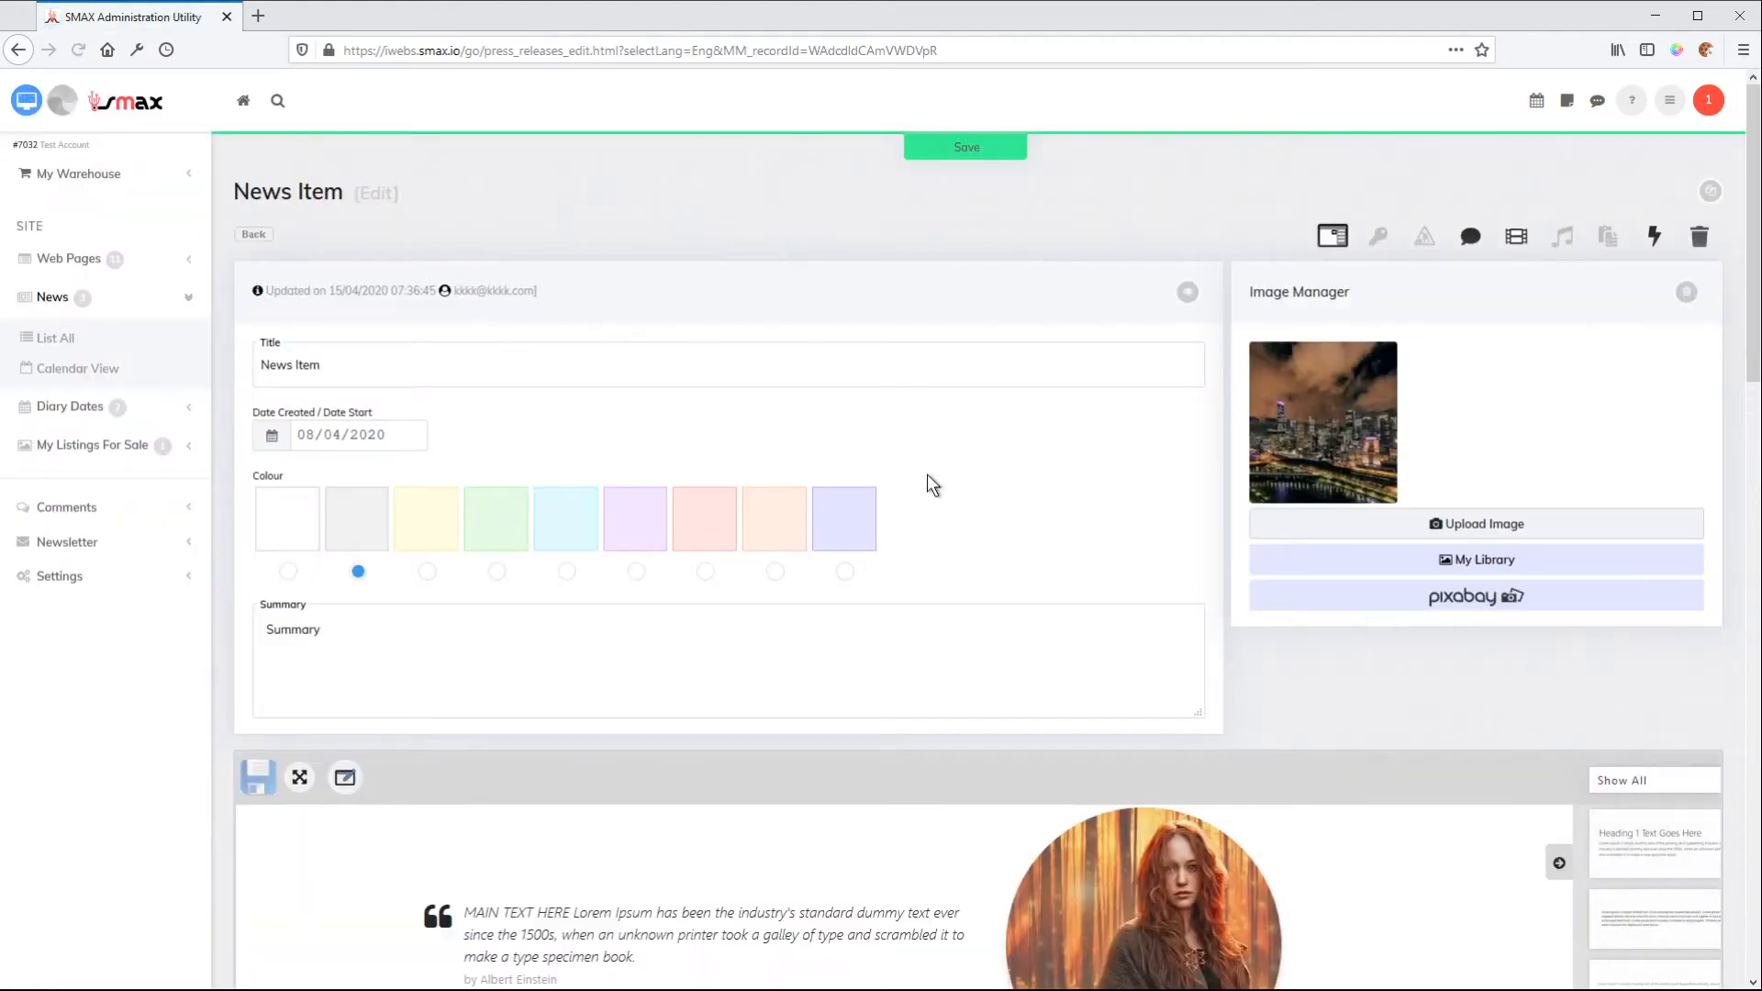
Change the image gallery layout to Page Turn from the advanced image transitions
scroll(700, 468, "down", 5)
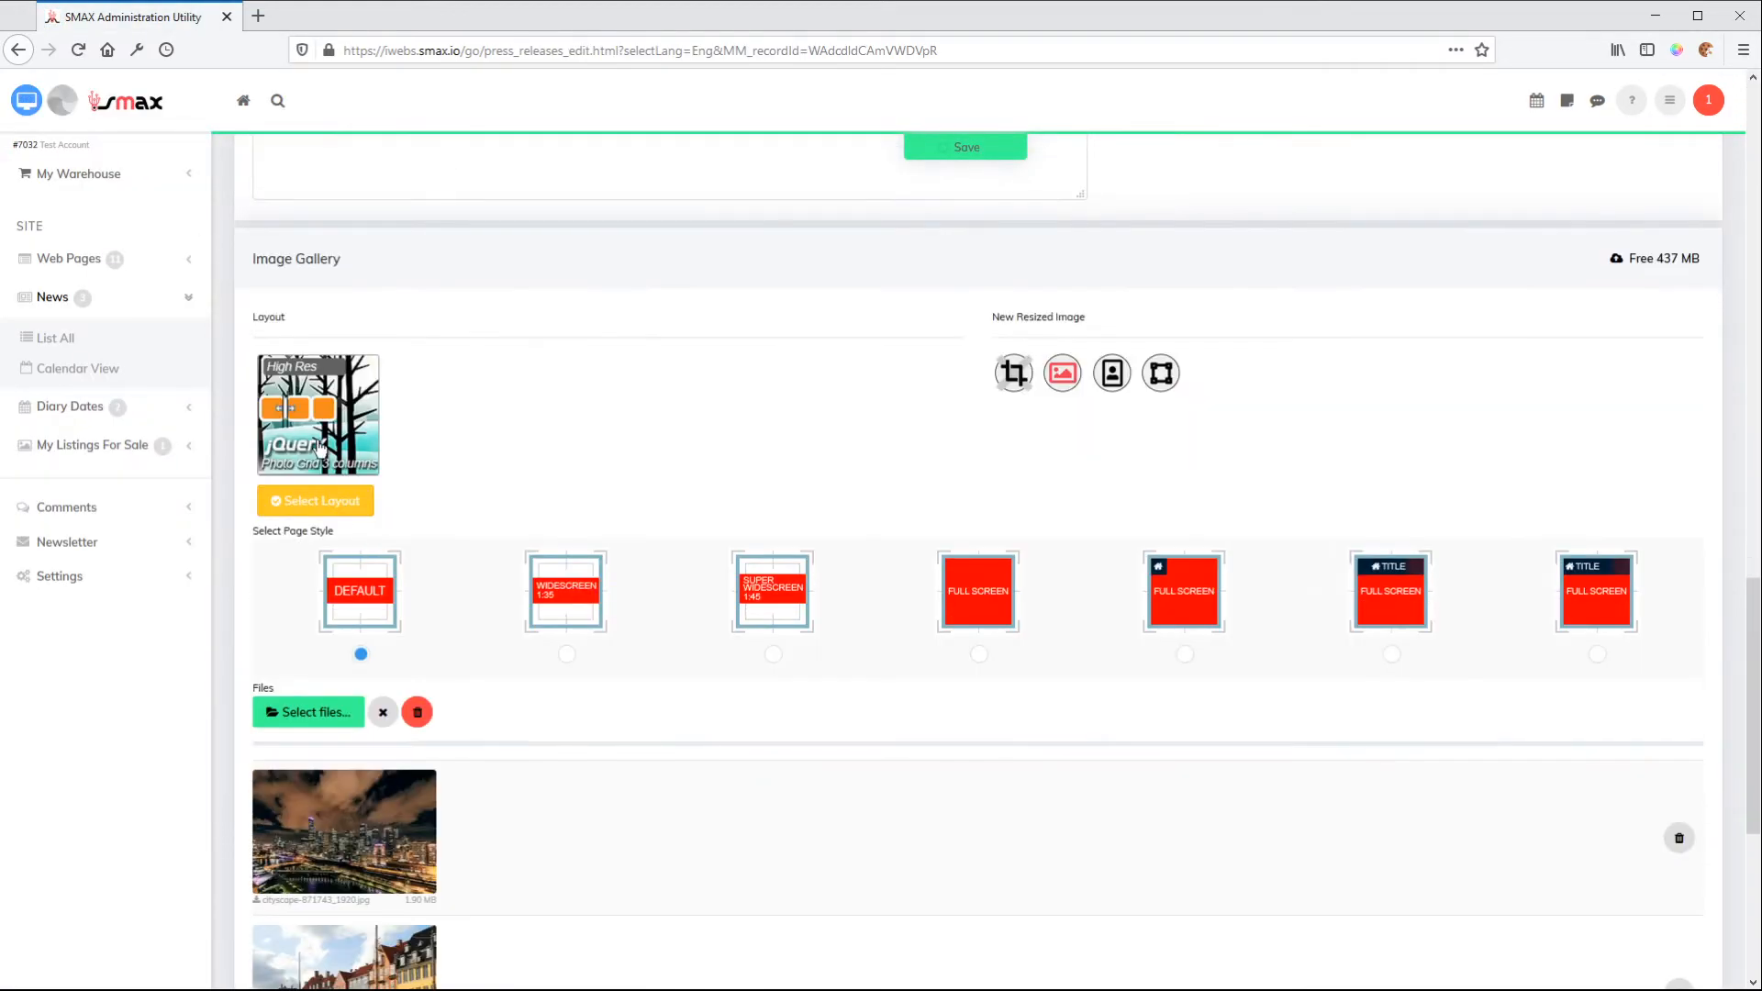
left_click(315, 441)
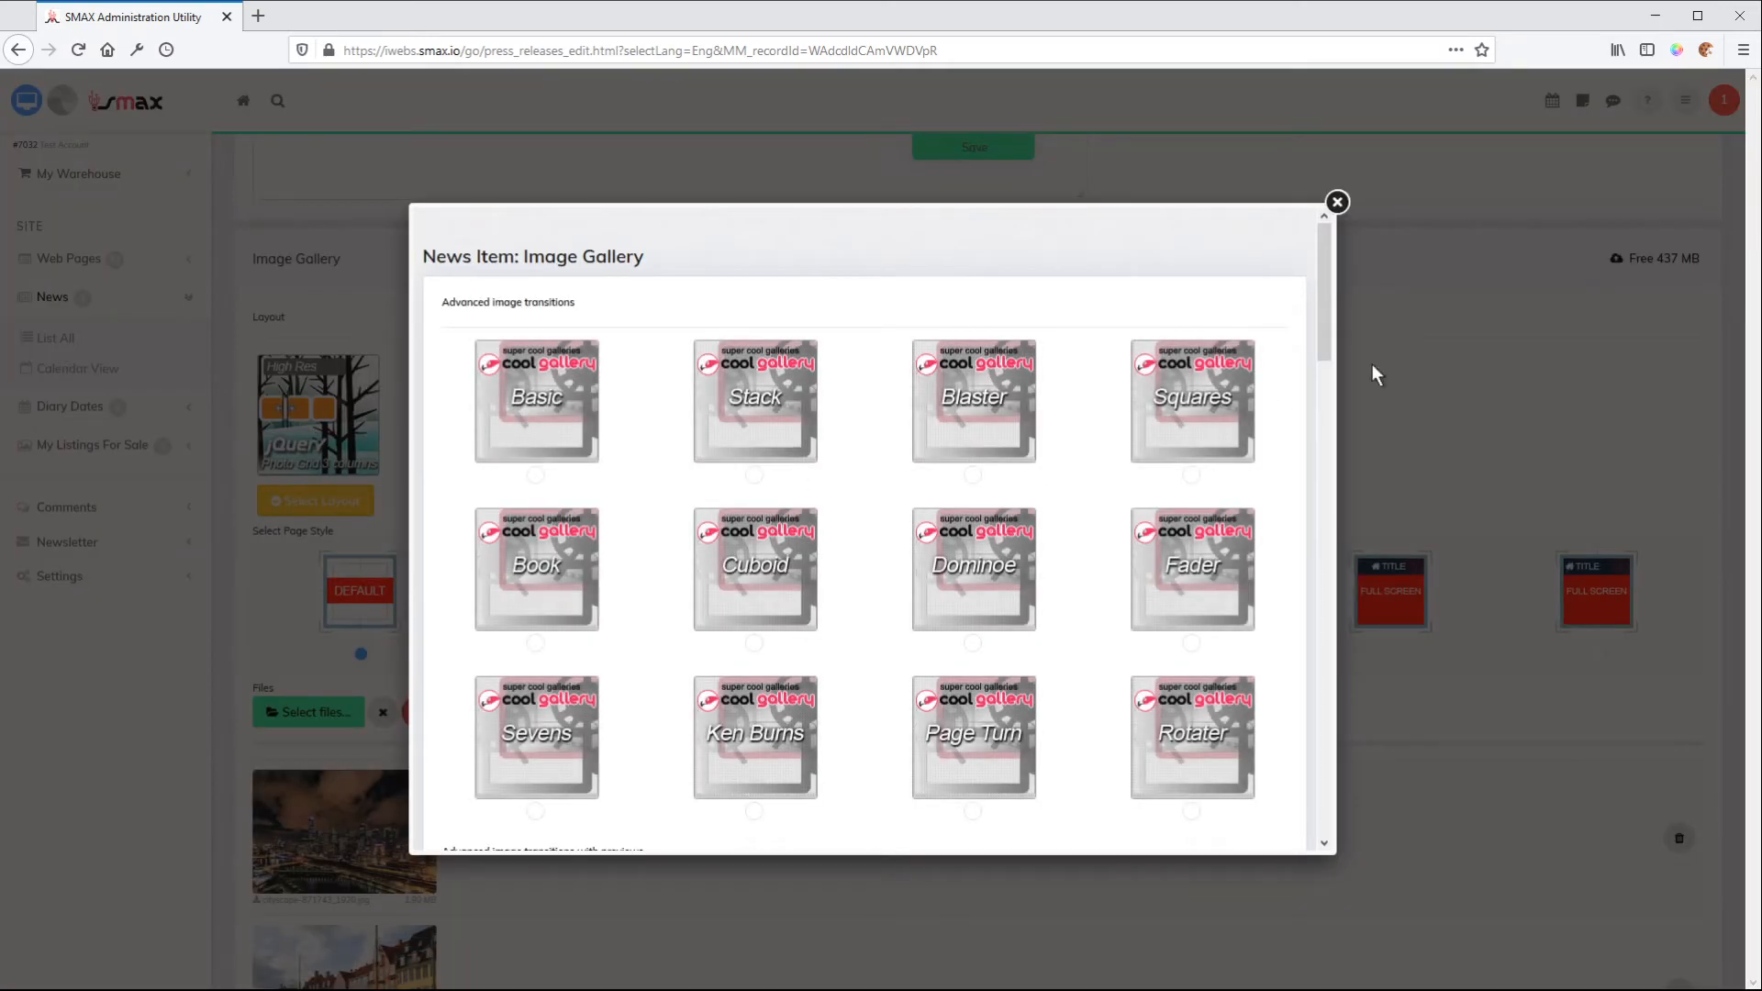
left_click_drag(1321, 307, 1322, 383)
left_click(973, 479)
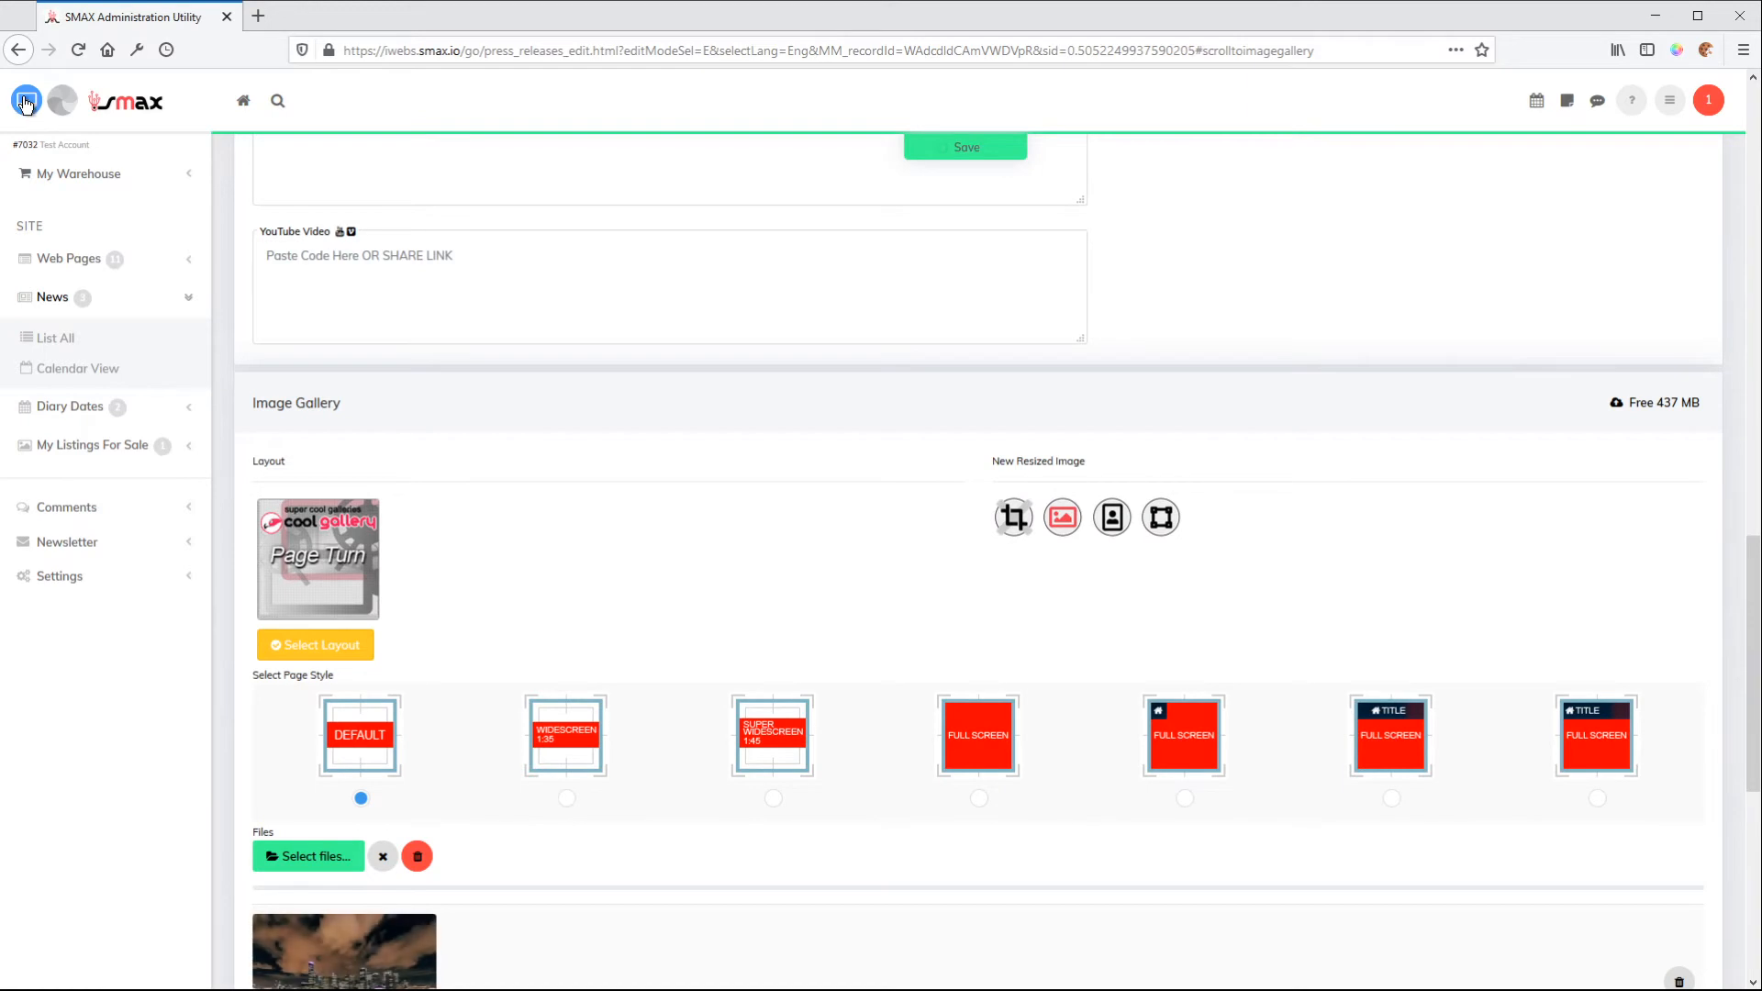
Preview the Page Turn gallery on the news item's website page and return to the editor
left_click(25, 101)
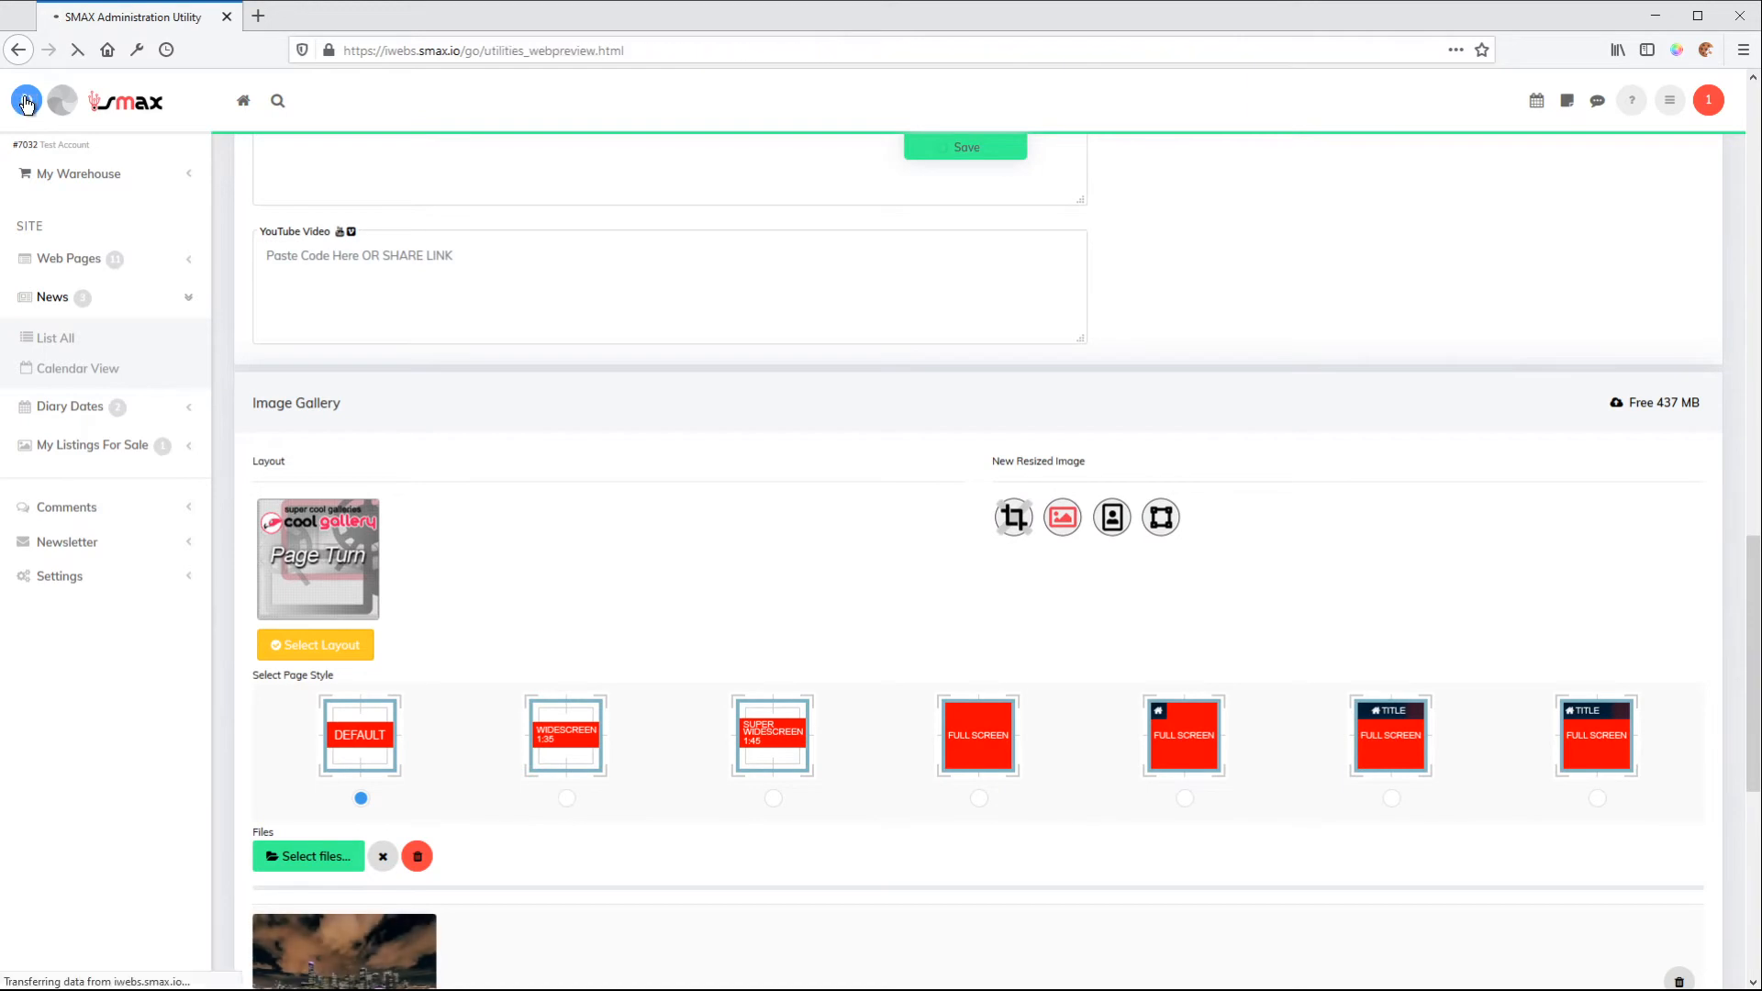
scroll(971, 448, "down", 1)
scroll(966, 437, "down", 5)
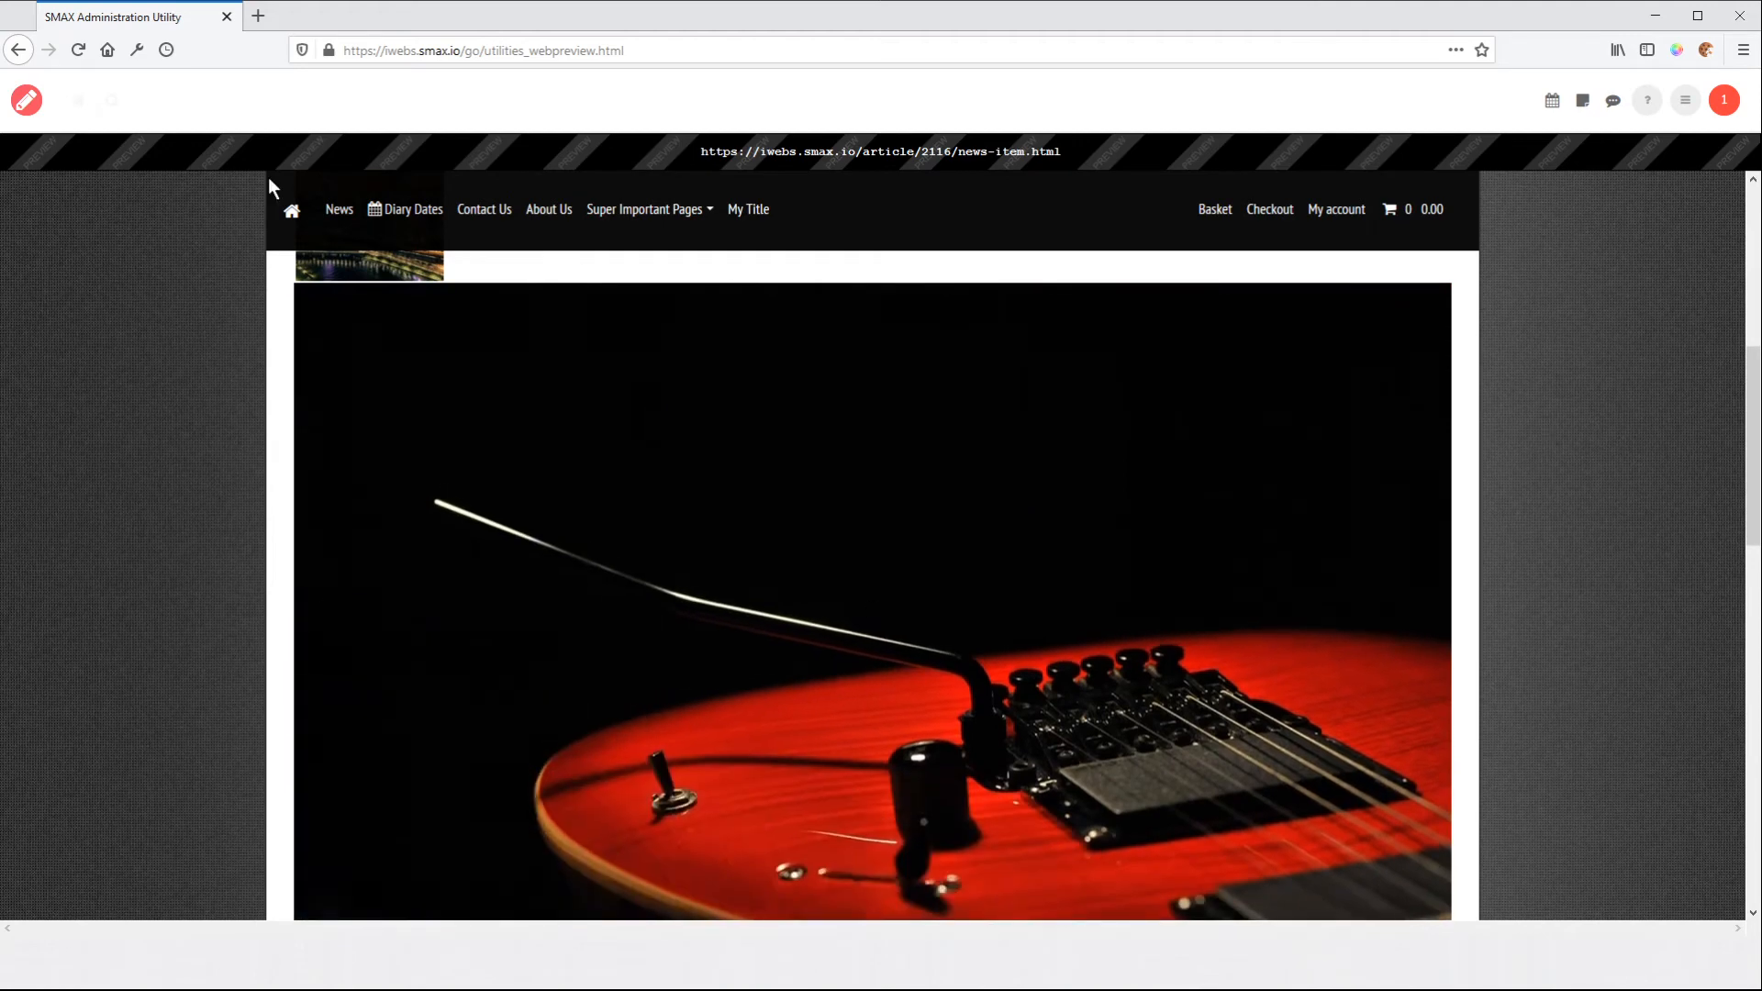
left_click(30, 104)
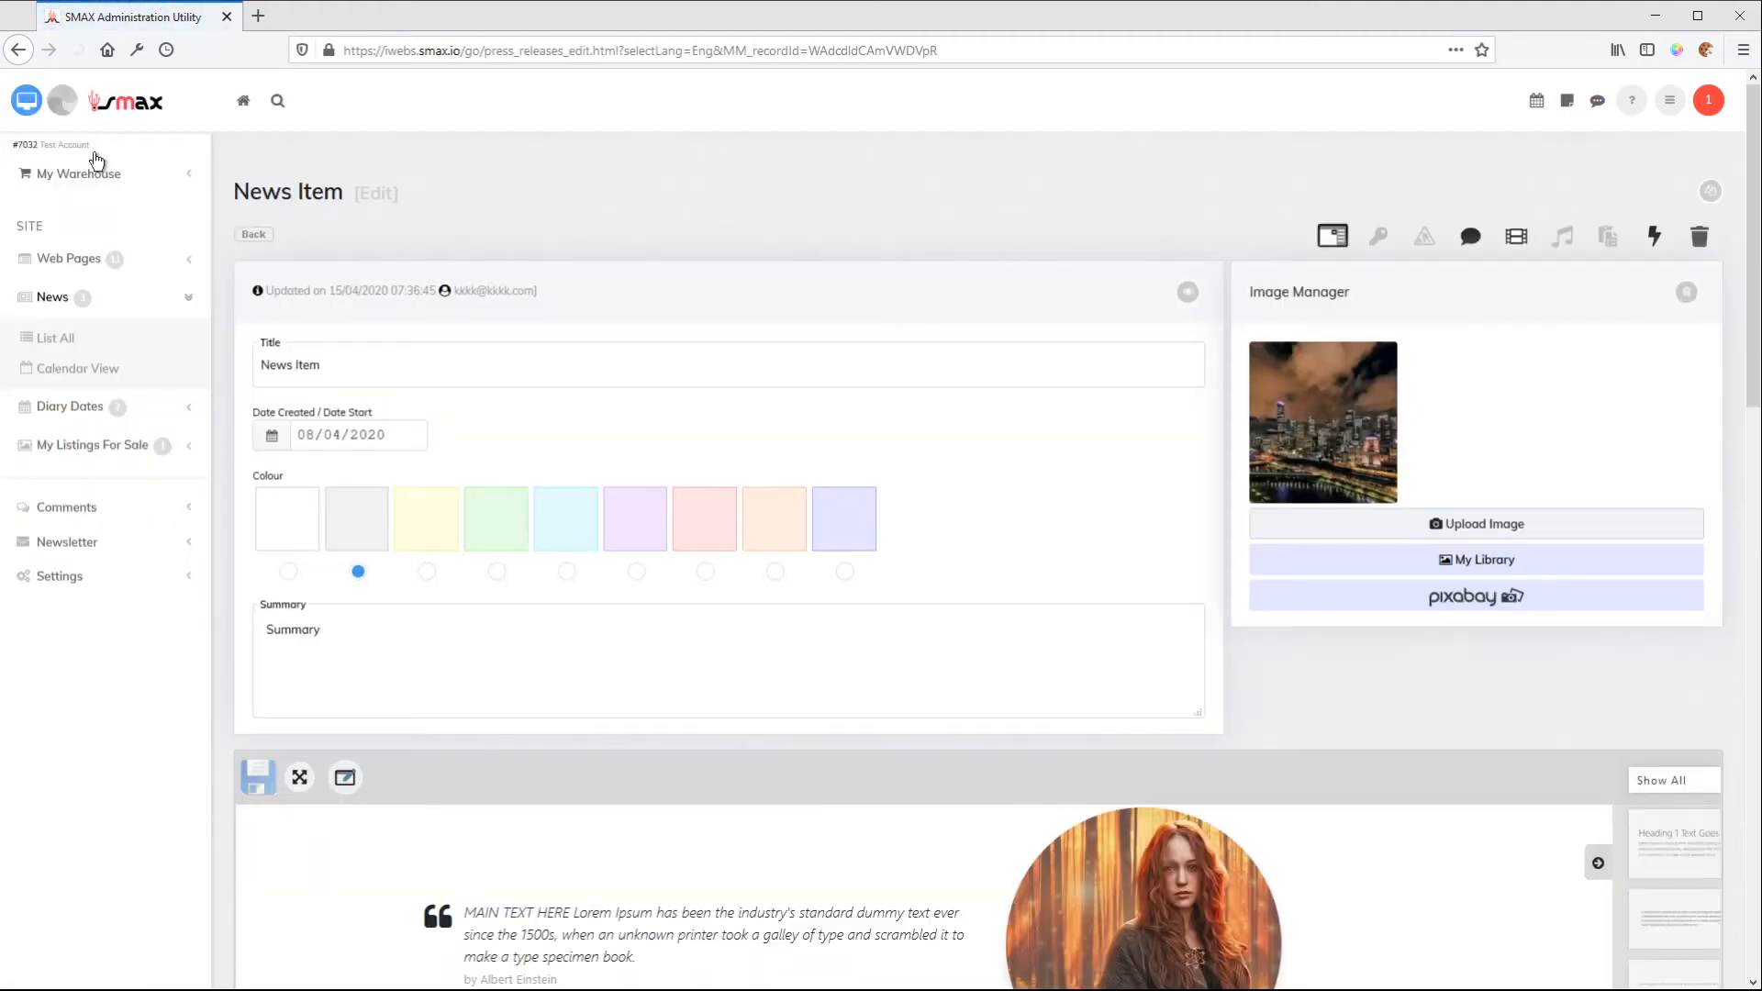
Change the image gallery layout to Basic +Thumbs from the advanced image transitions with previews
scroll(1067, 523, "down", 15)
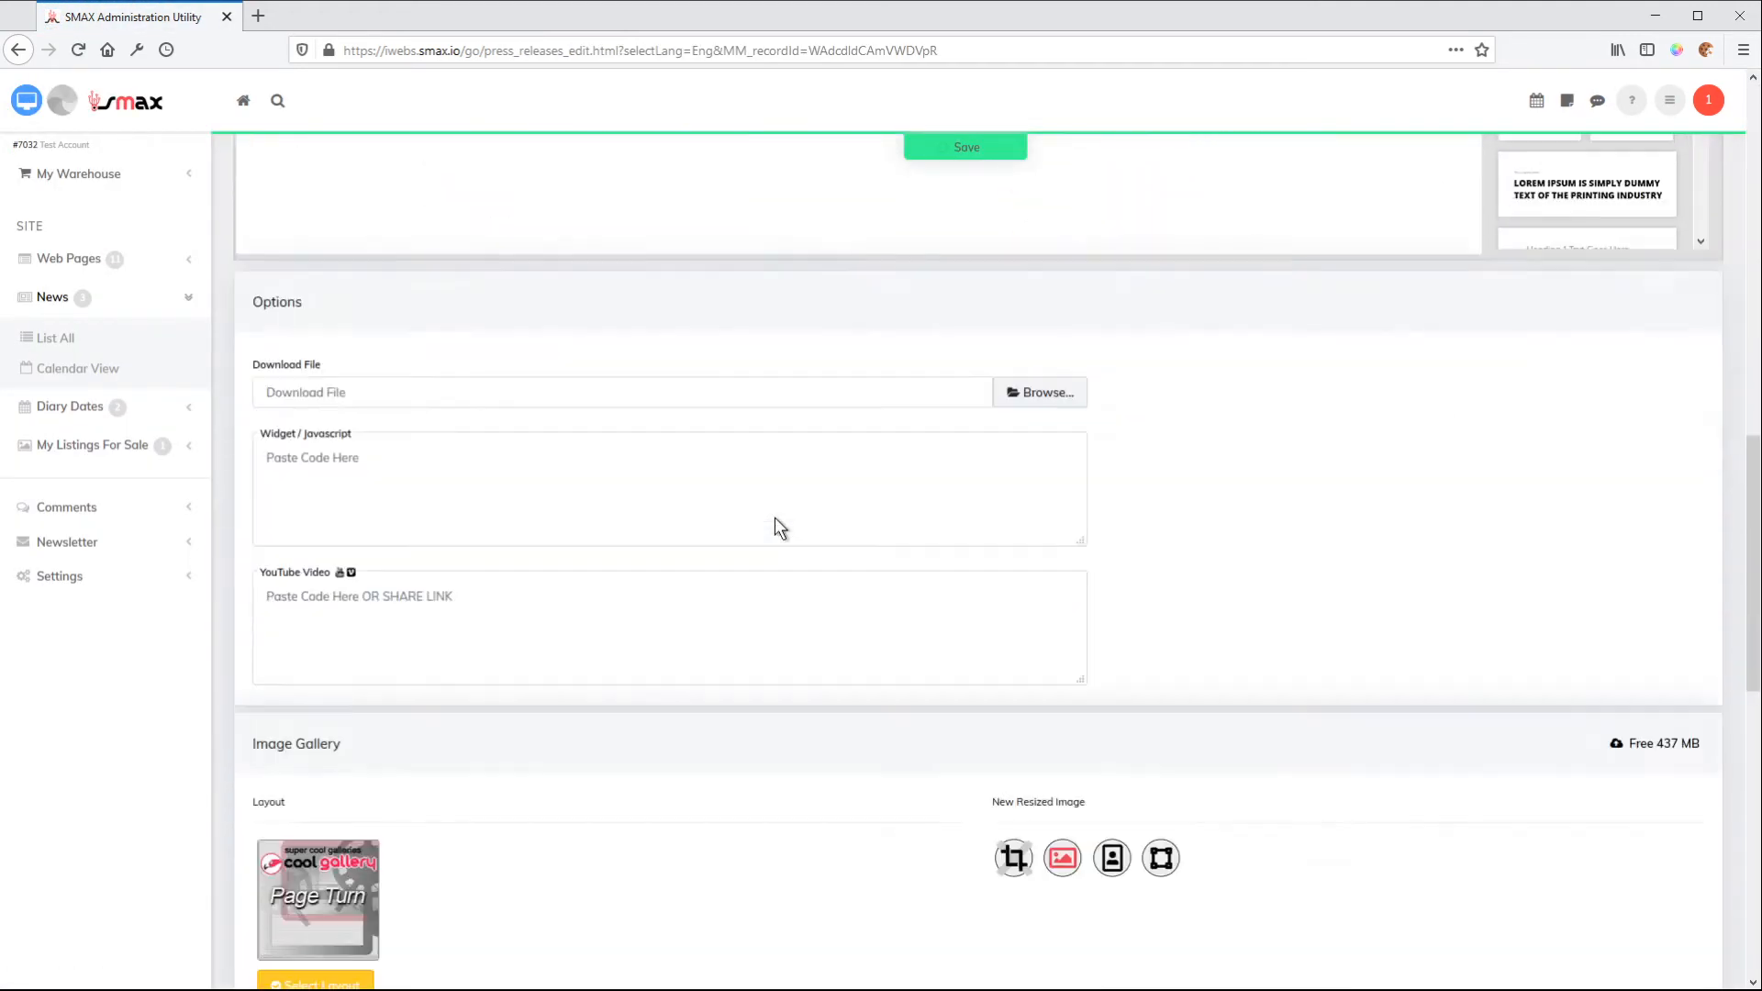
left_click(332, 284)
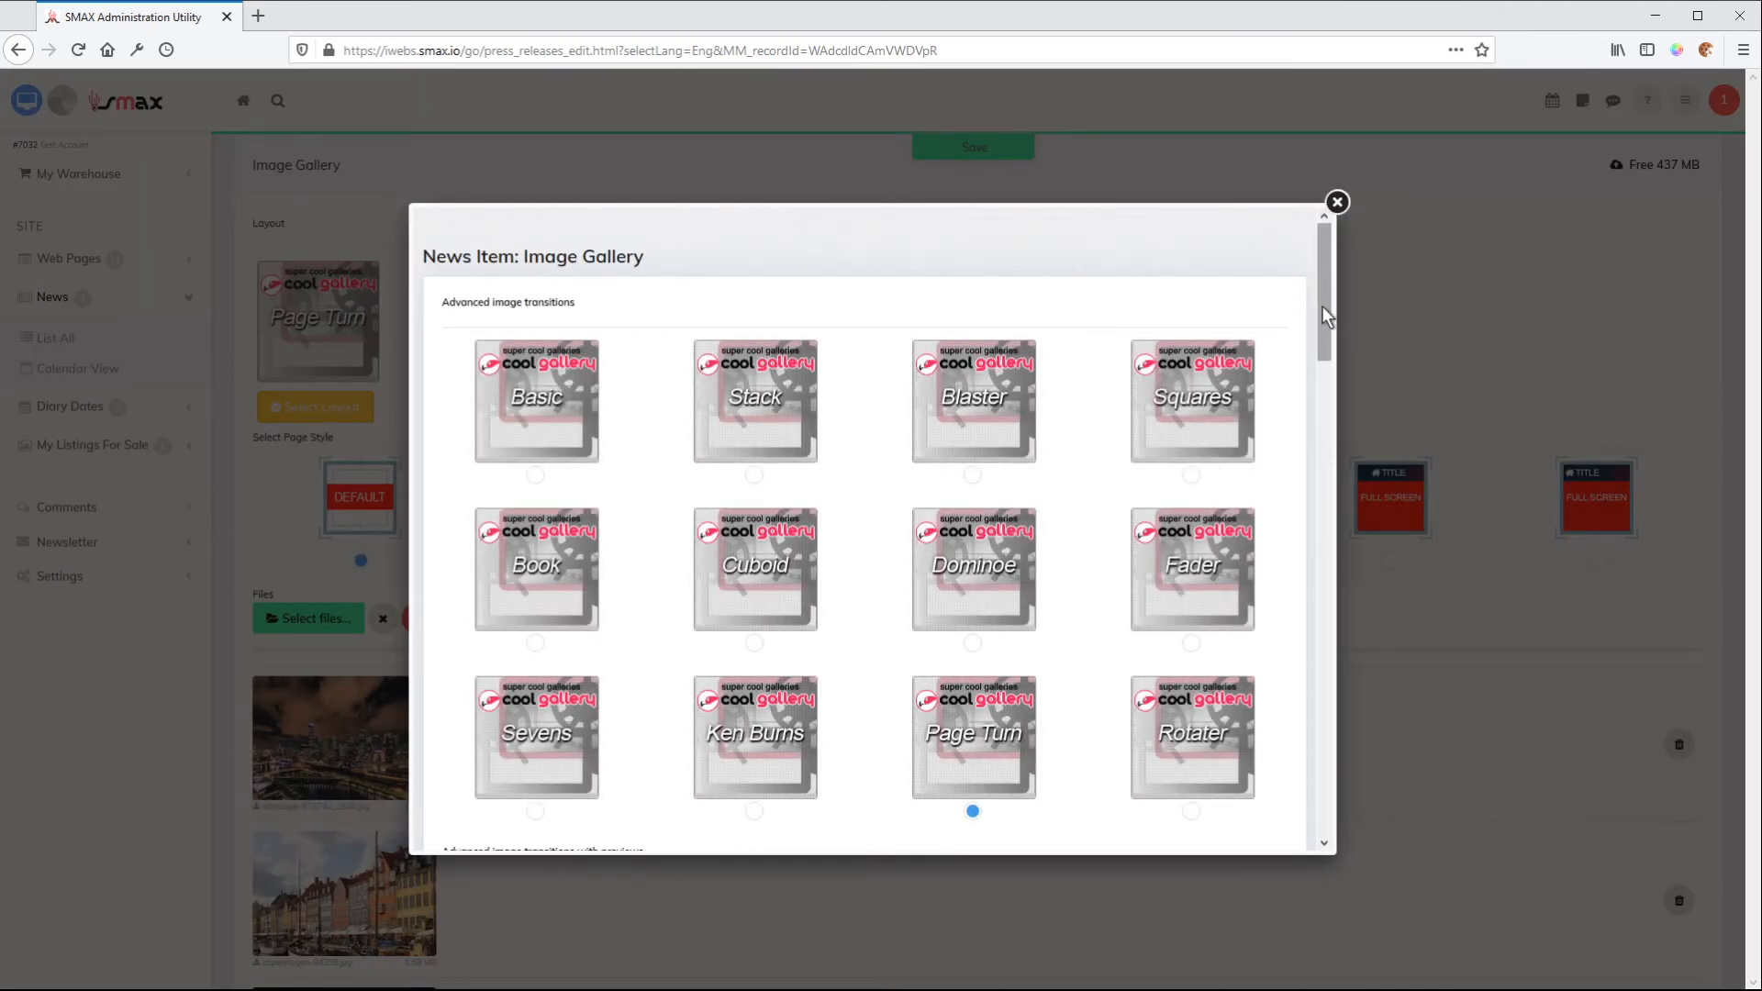
left_click_drag(1321, 306, 1325, 444)
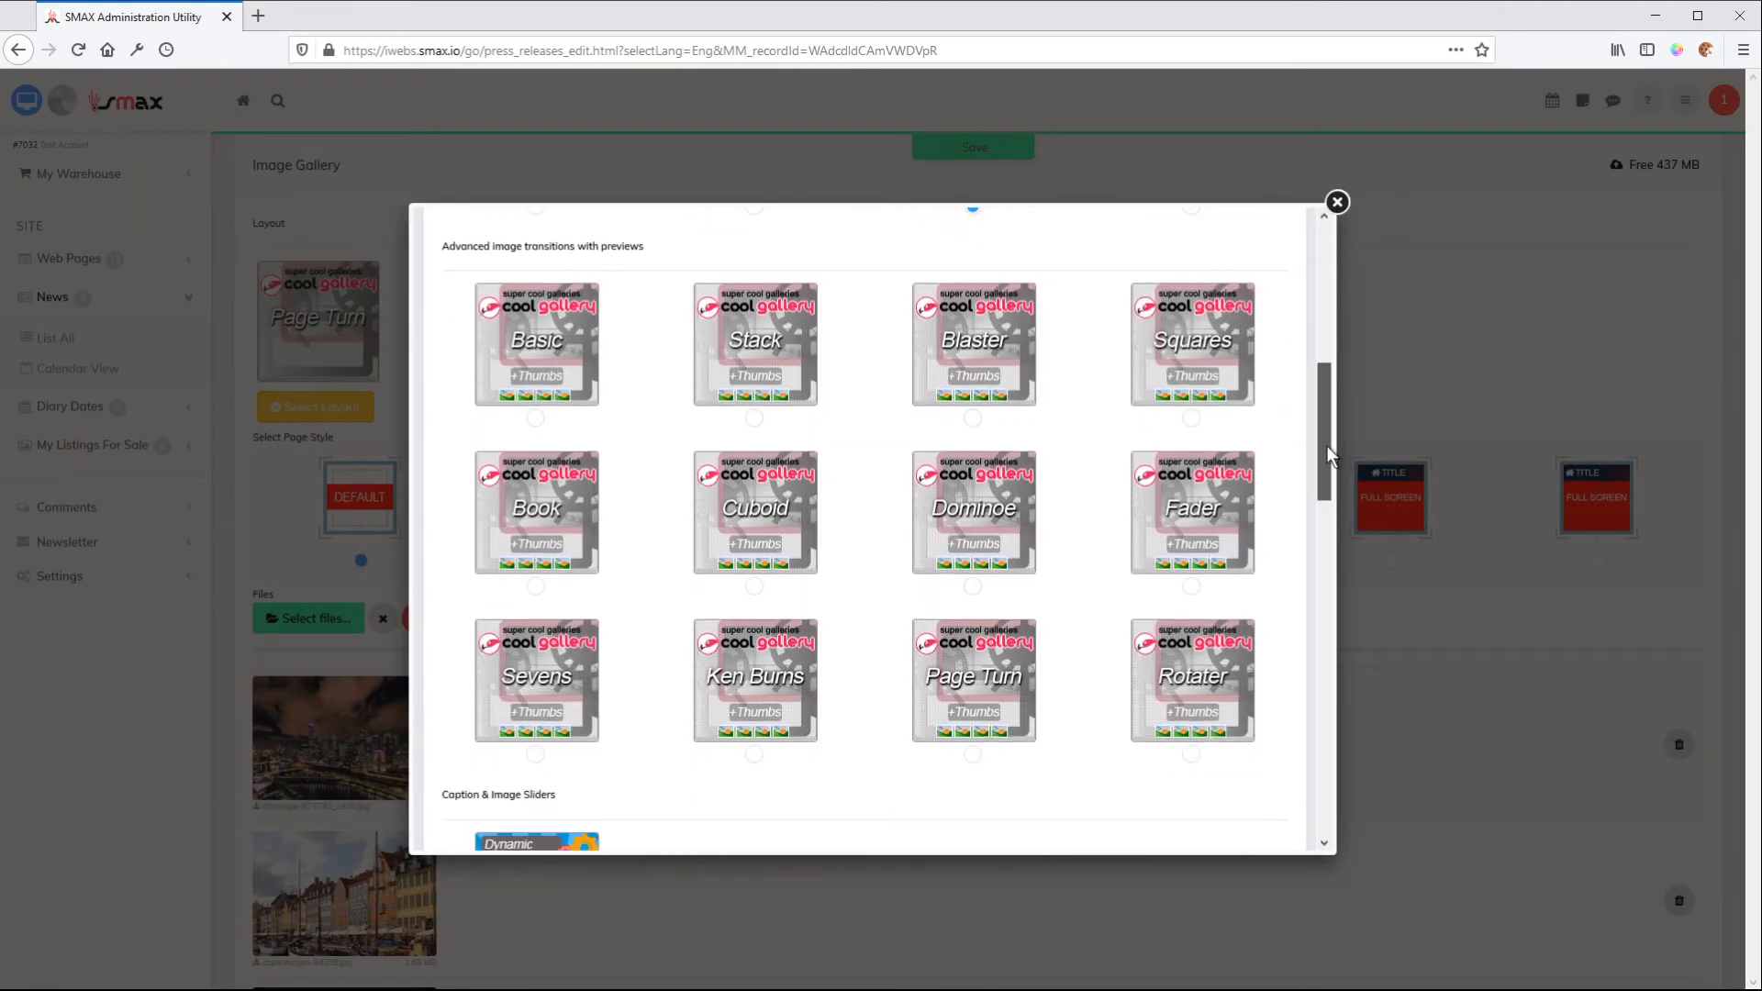
left_click(536, 419)
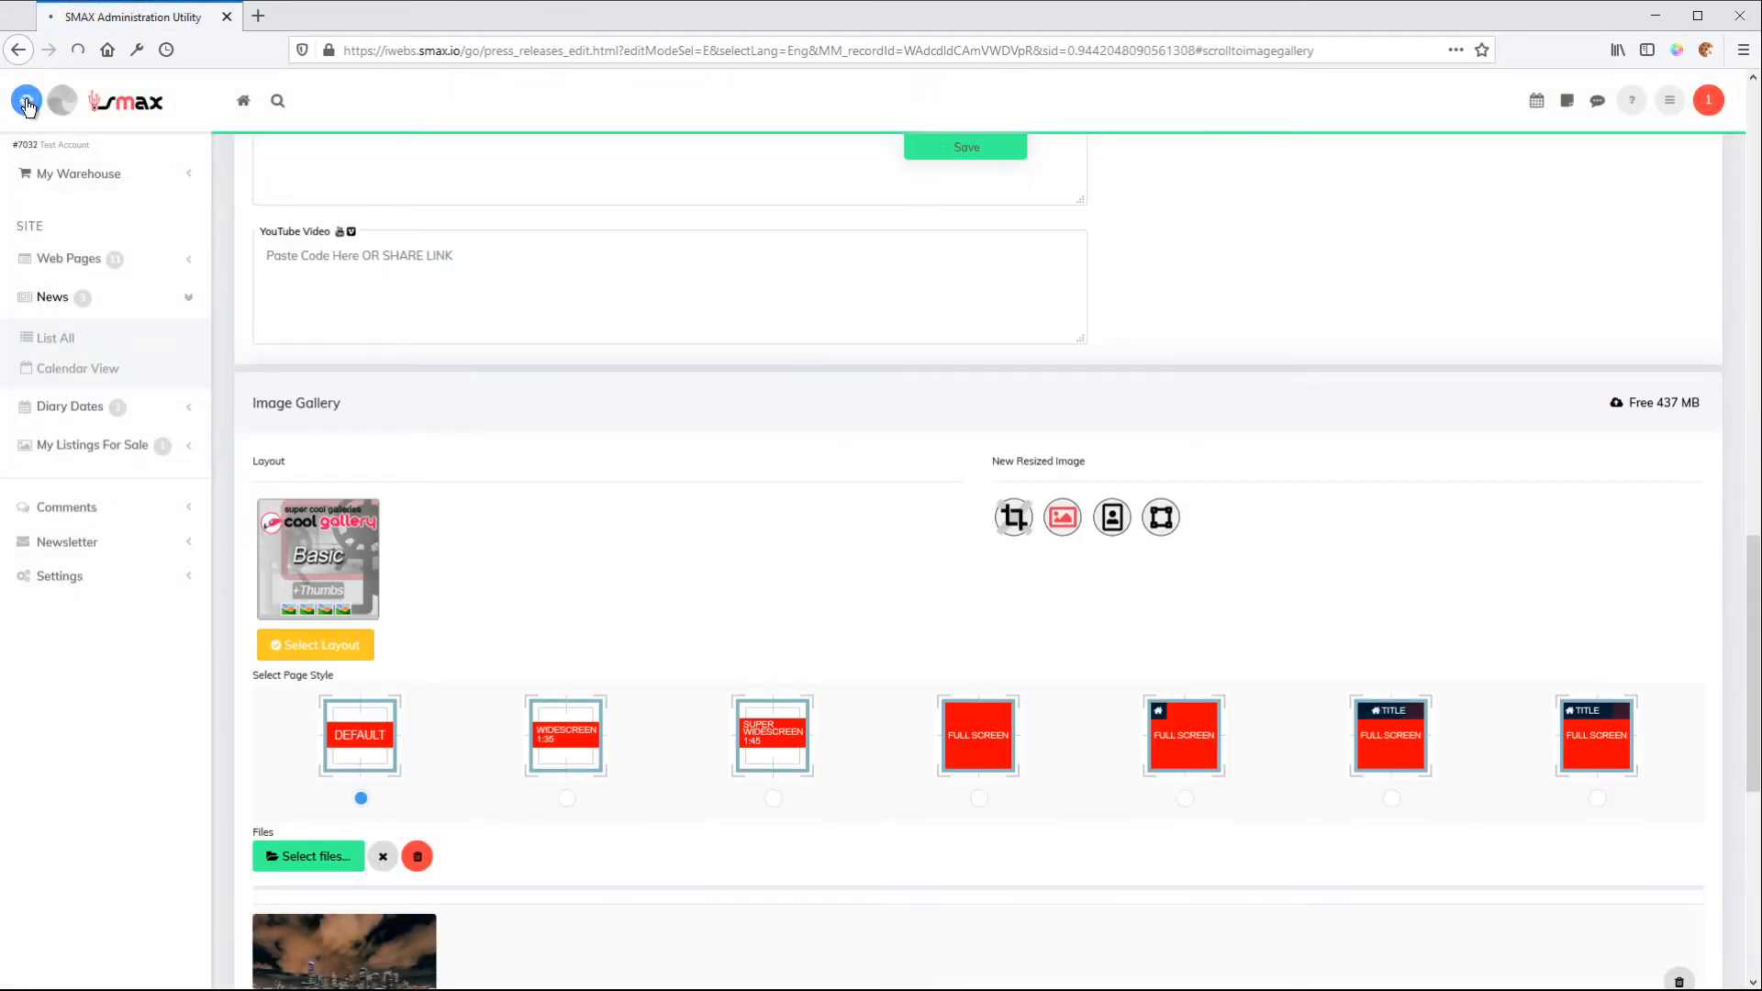
Preview the Basic +Thumbs gallery on the website page, show its fourth image and return to the editor
left_click(27, 103)
scroll(972, 508, "down", 4)
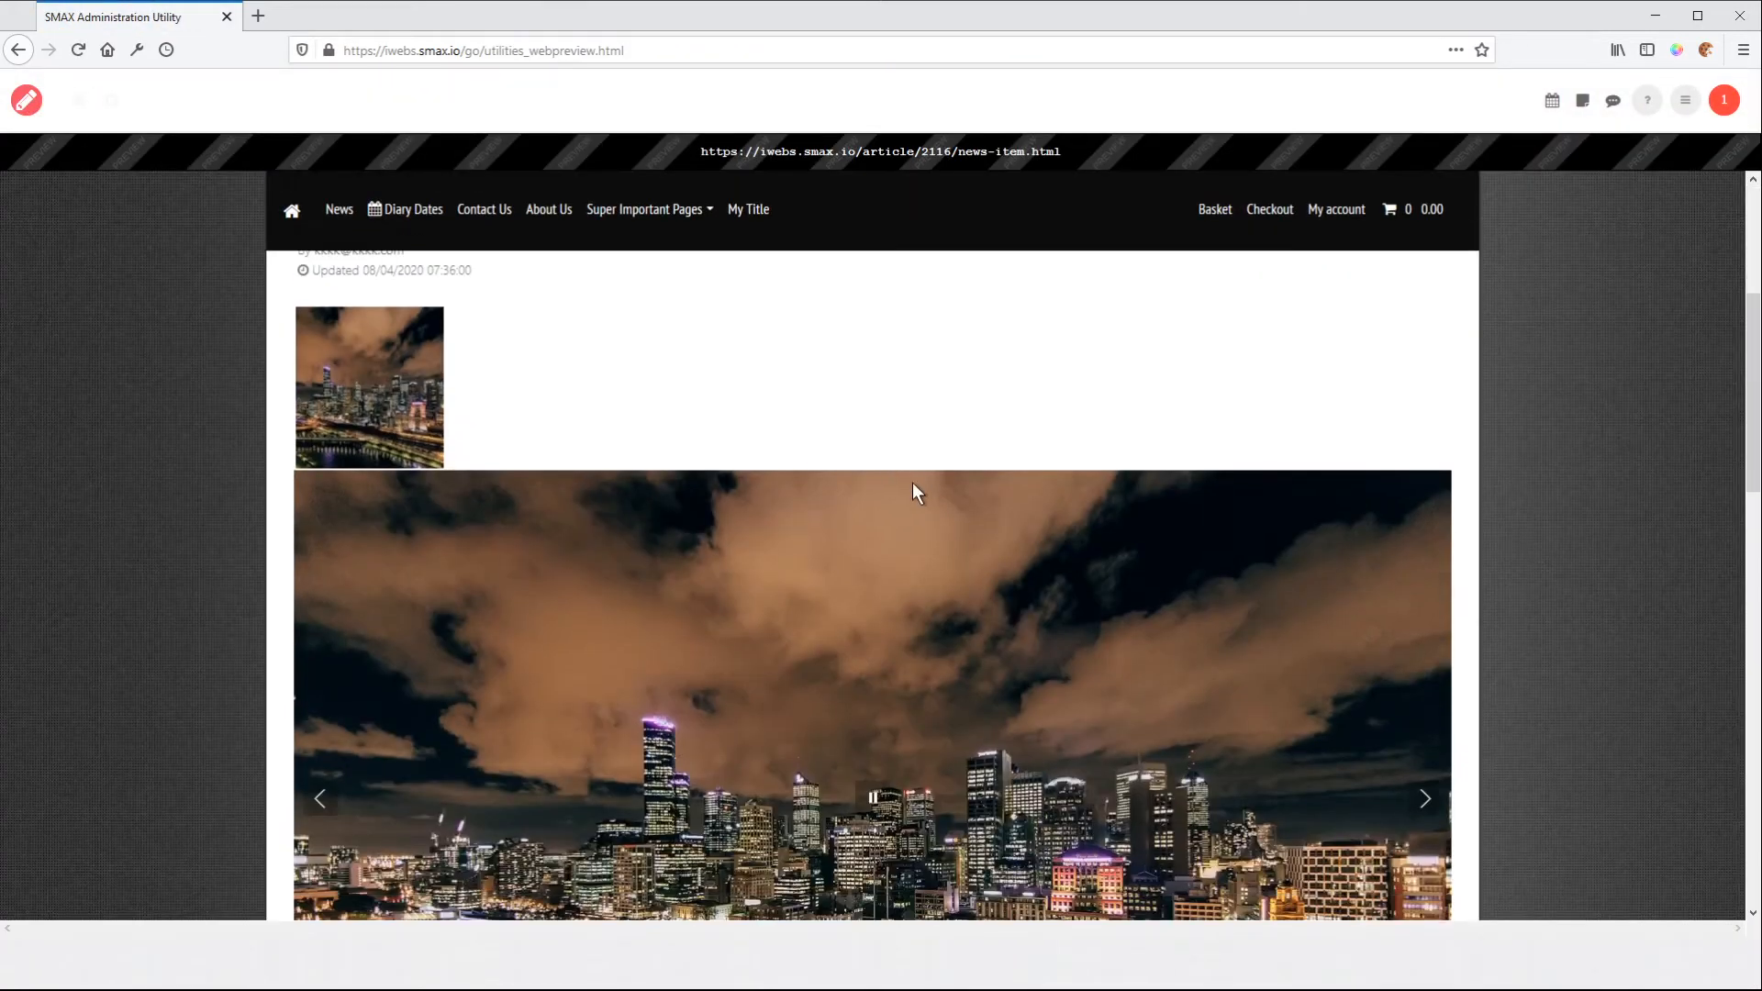
scroll(896, 477, "down", 3)
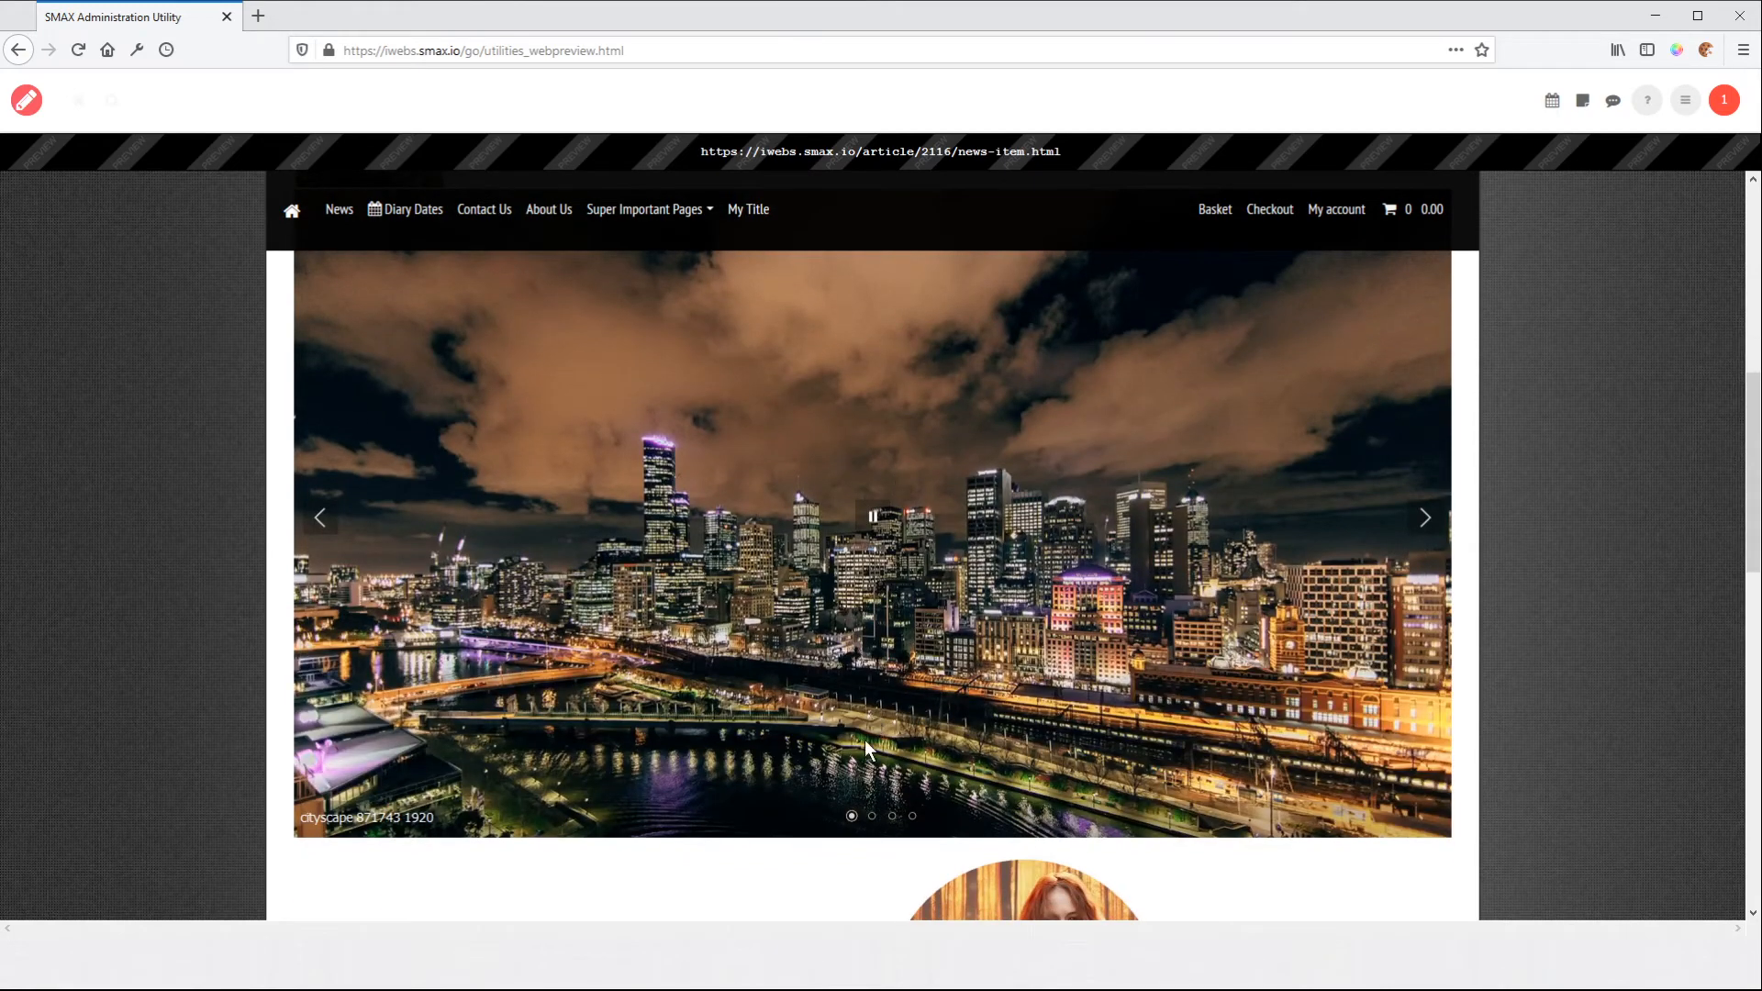
left_click(912, 816)
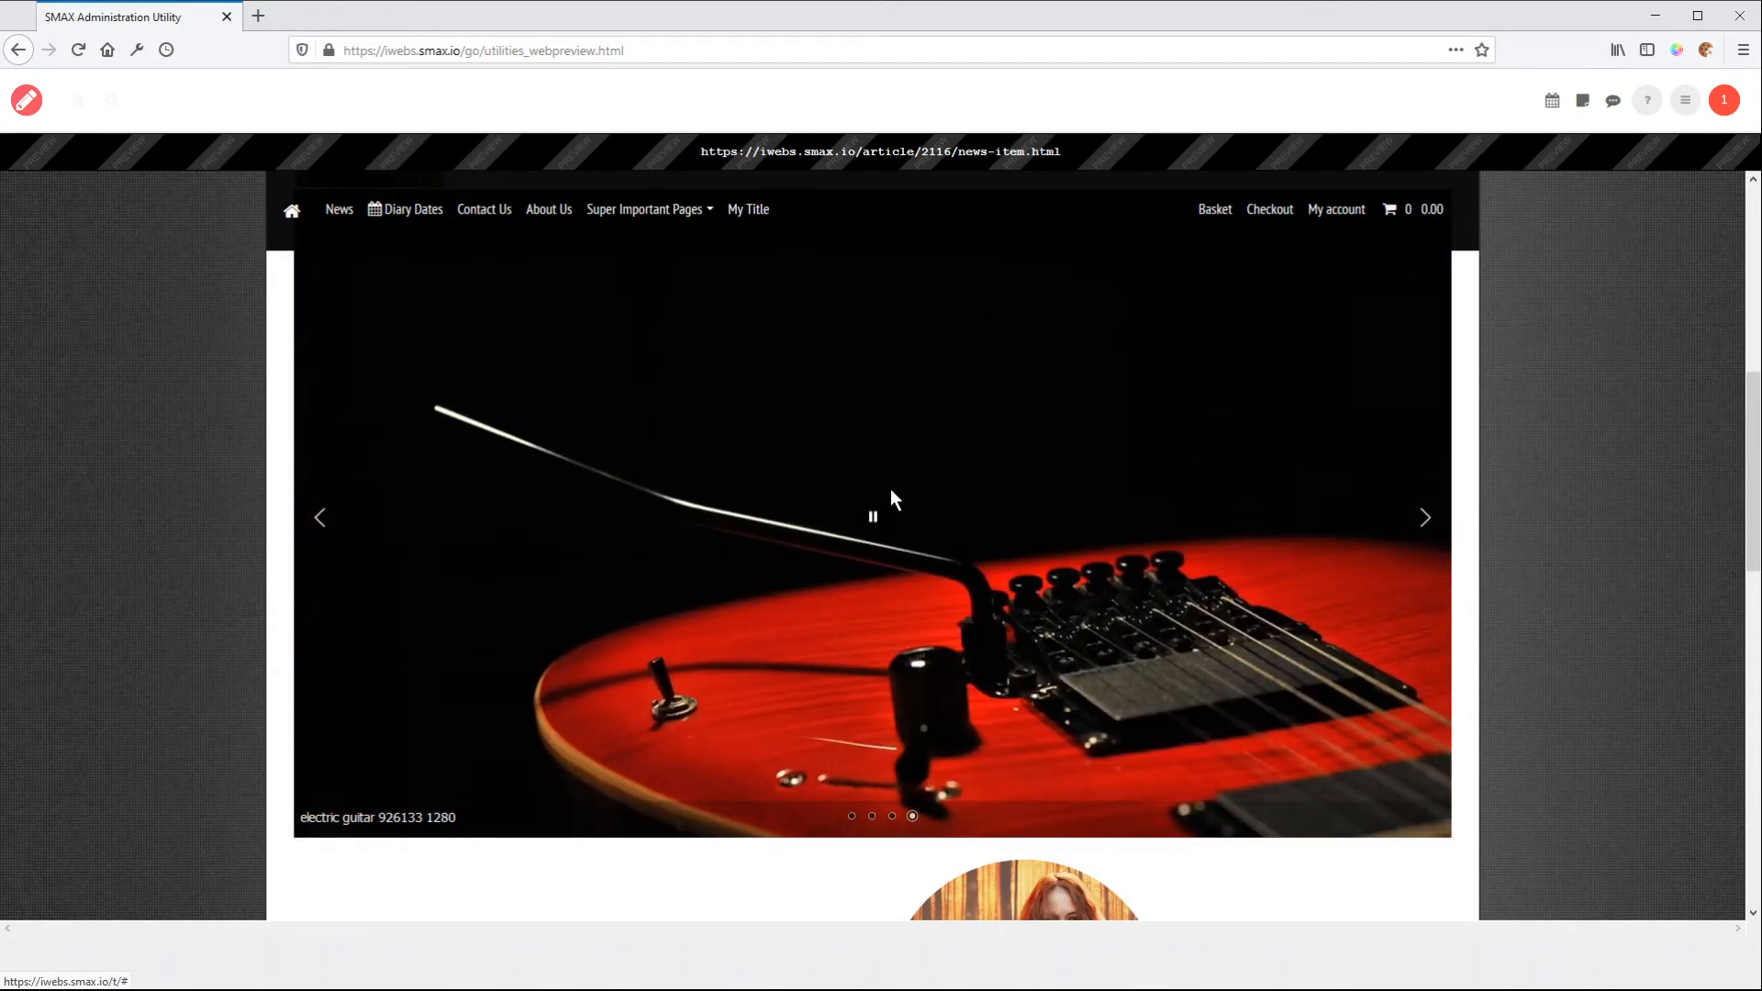
left_click(27, 103)
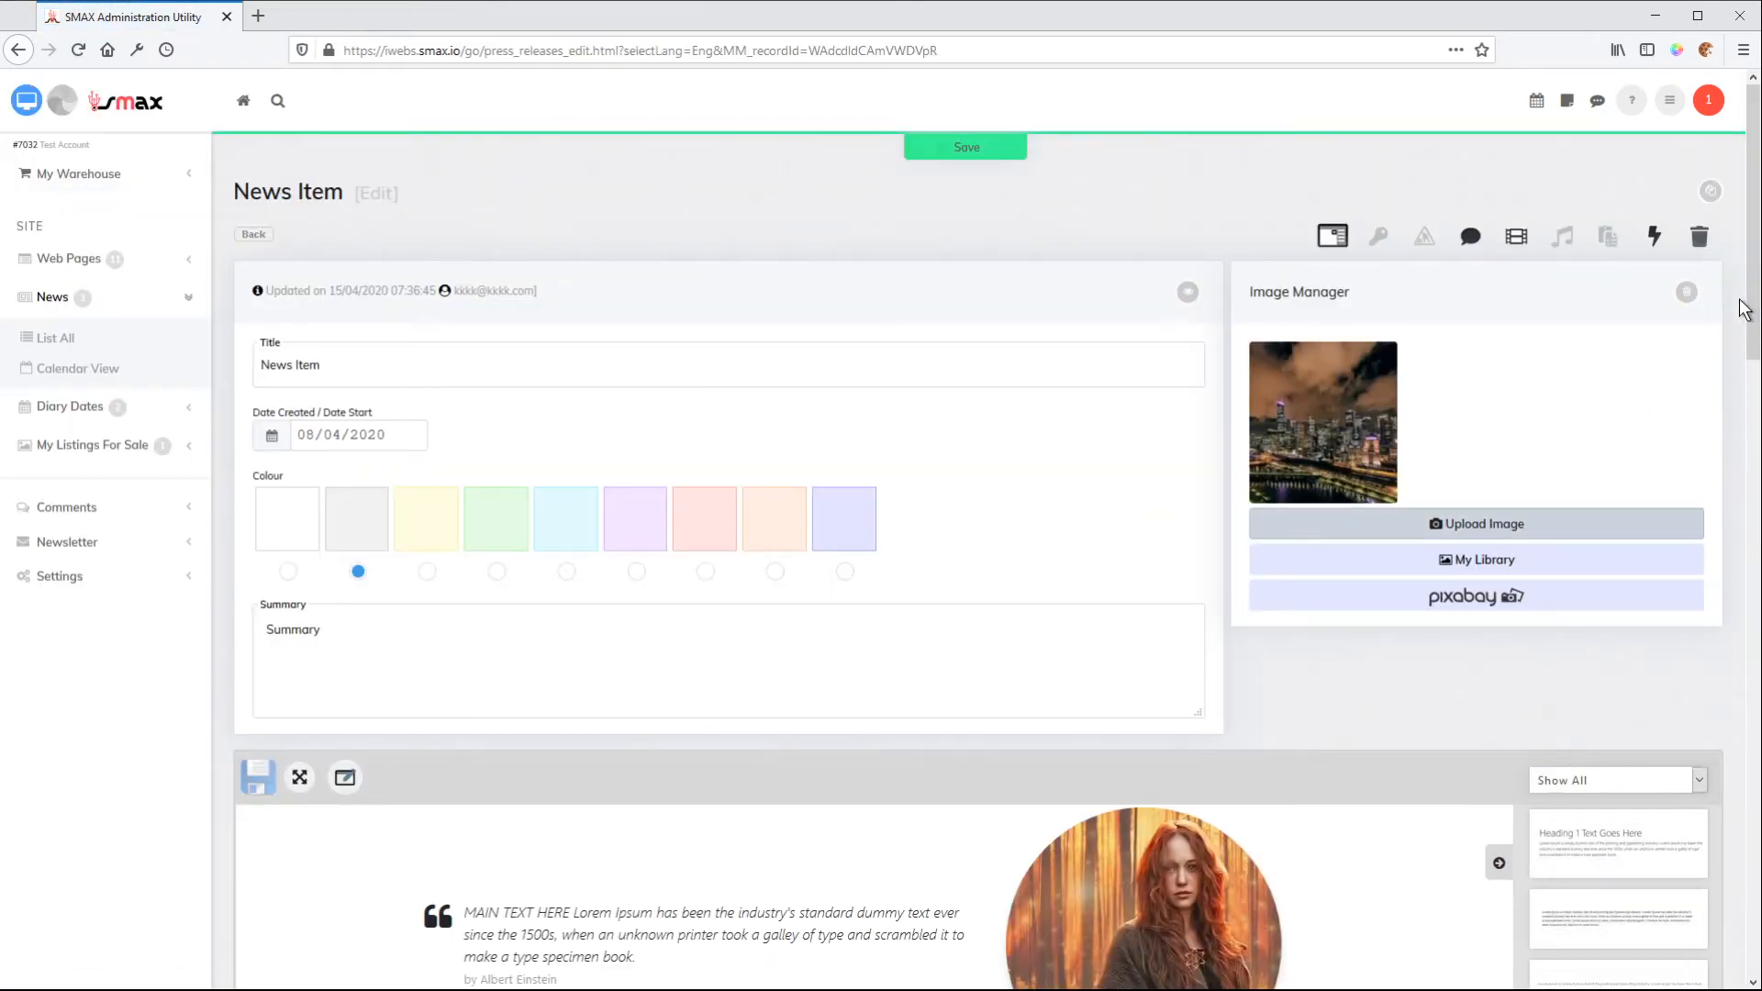
Delete all files from the news item's image gallery and confirm the deletion
left_click_drag(1743, 309, 1752, 814)
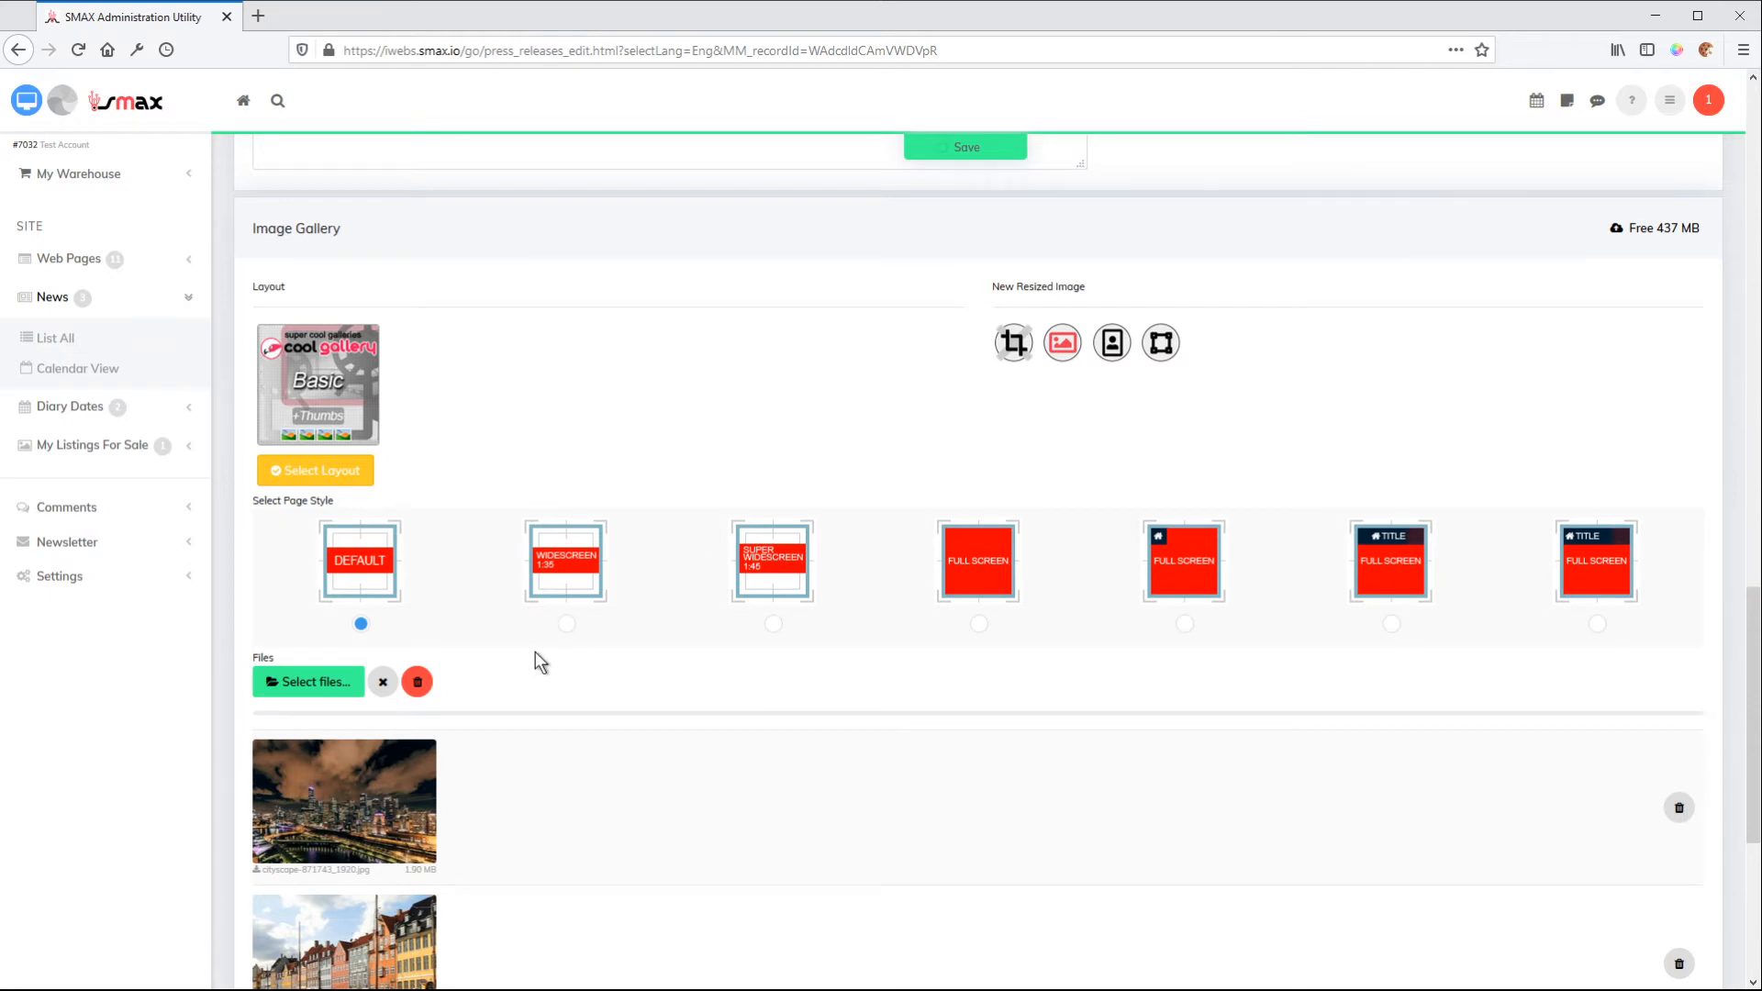
left_click(419, 682)
left_click(926, 437)
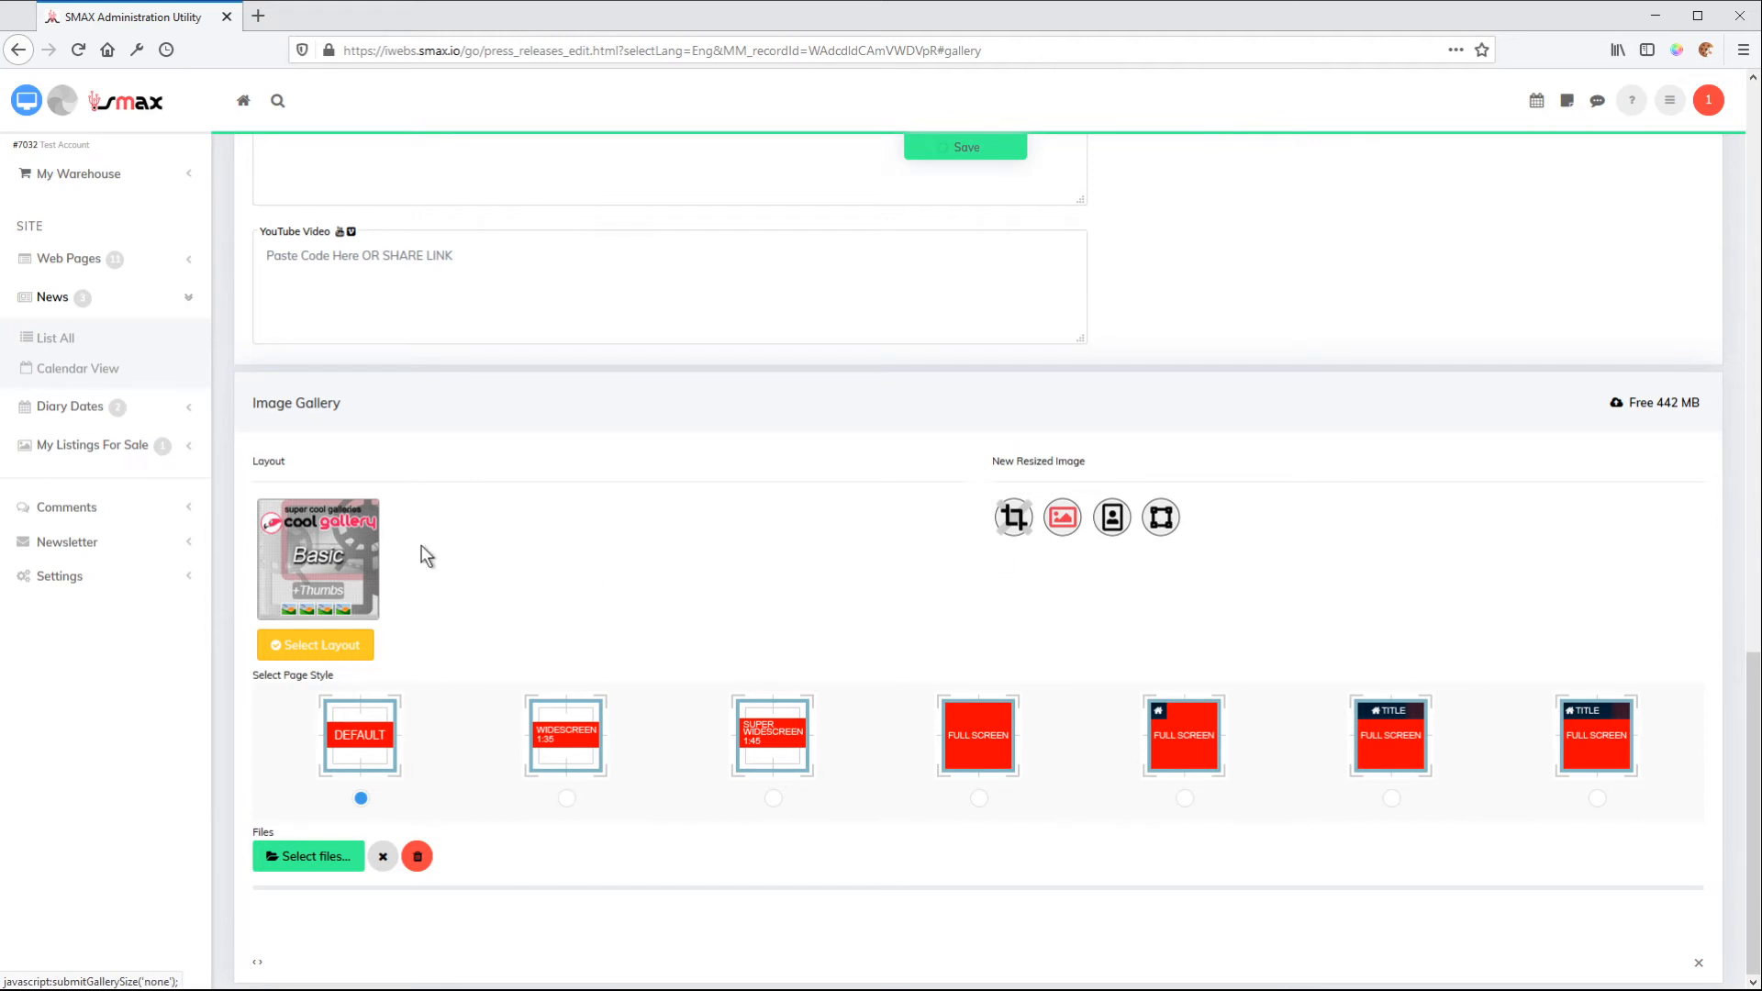
Change the image gallery layout to the five-column photo grid with gutter
left_click(344, 549)
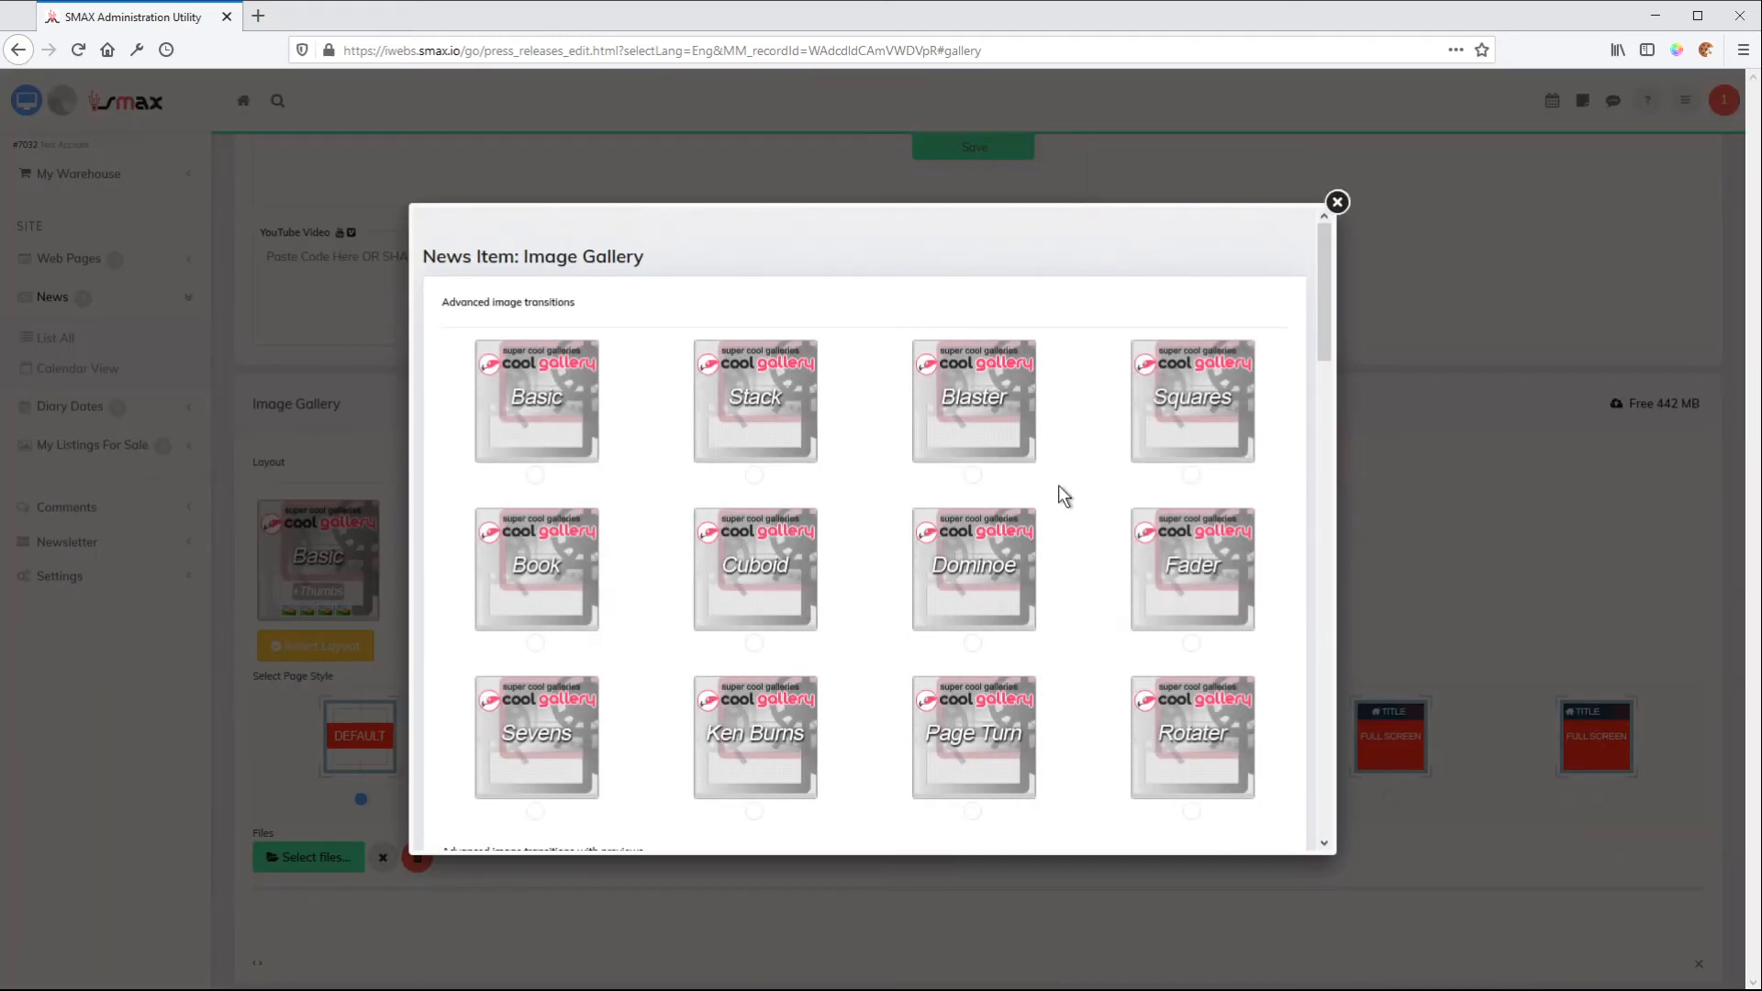
left_click_drag(1309, 323, 1336, 685)
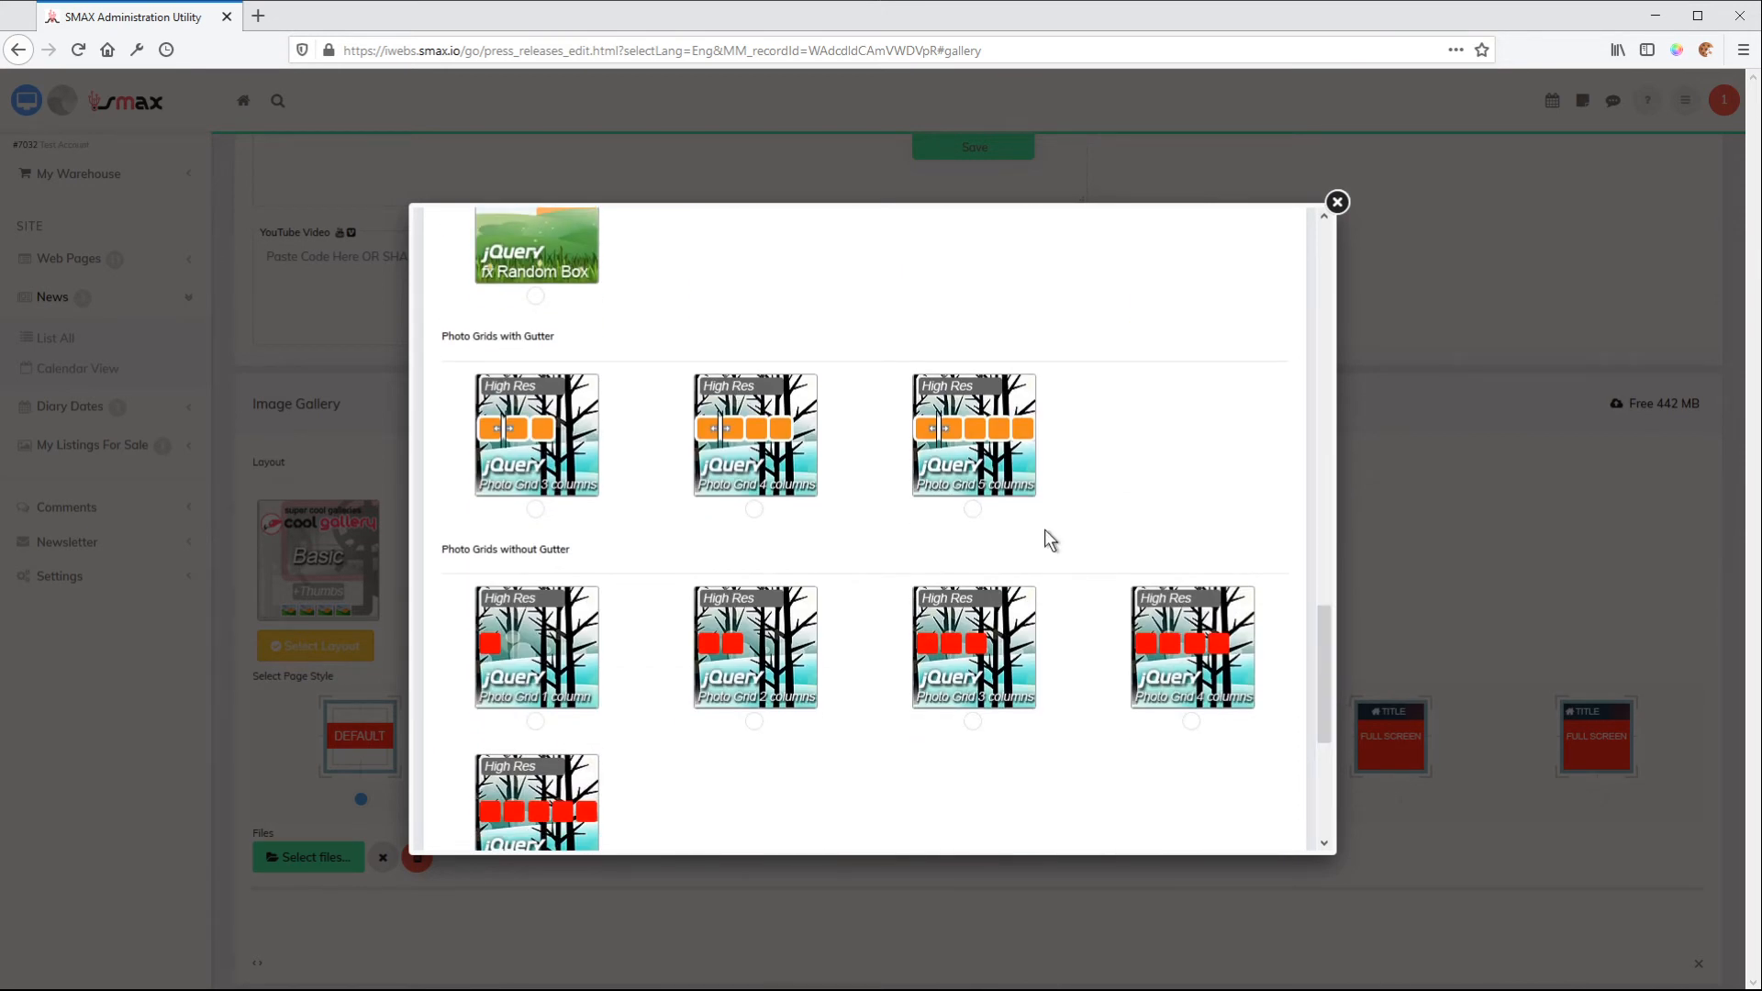
left_click(973, 510)
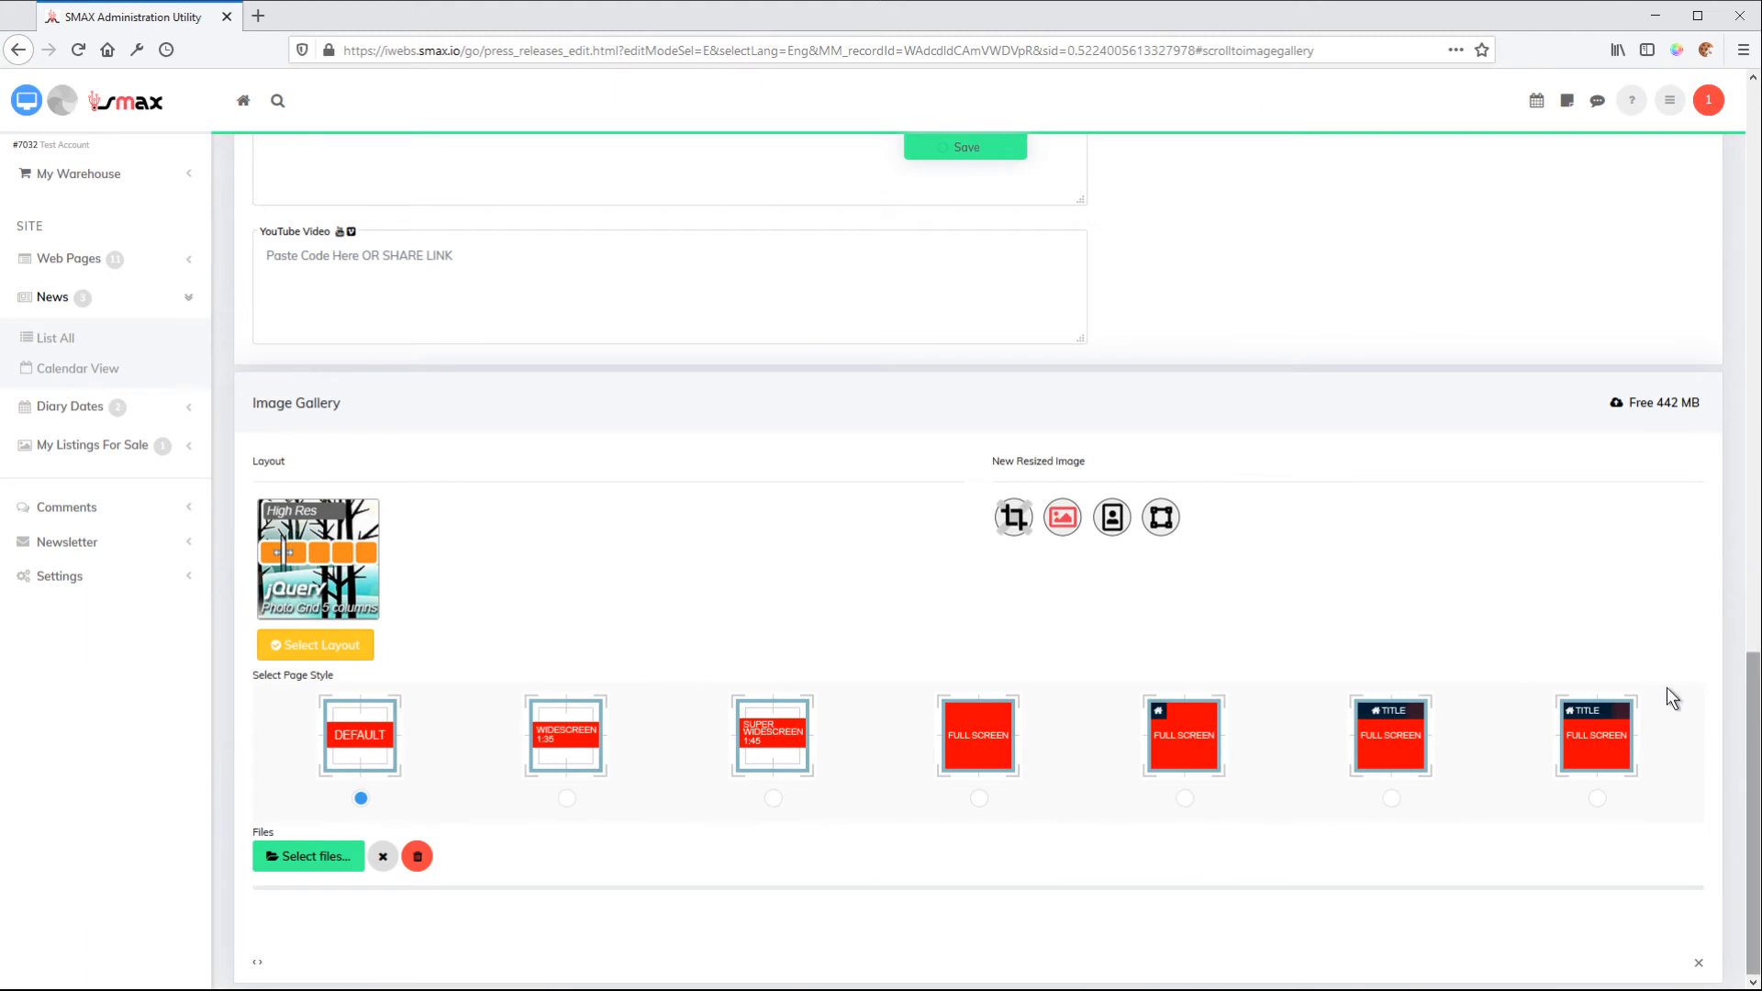
Set the new resized image format for the gallery to square, trying landscape in between
left_click(1164, 522)
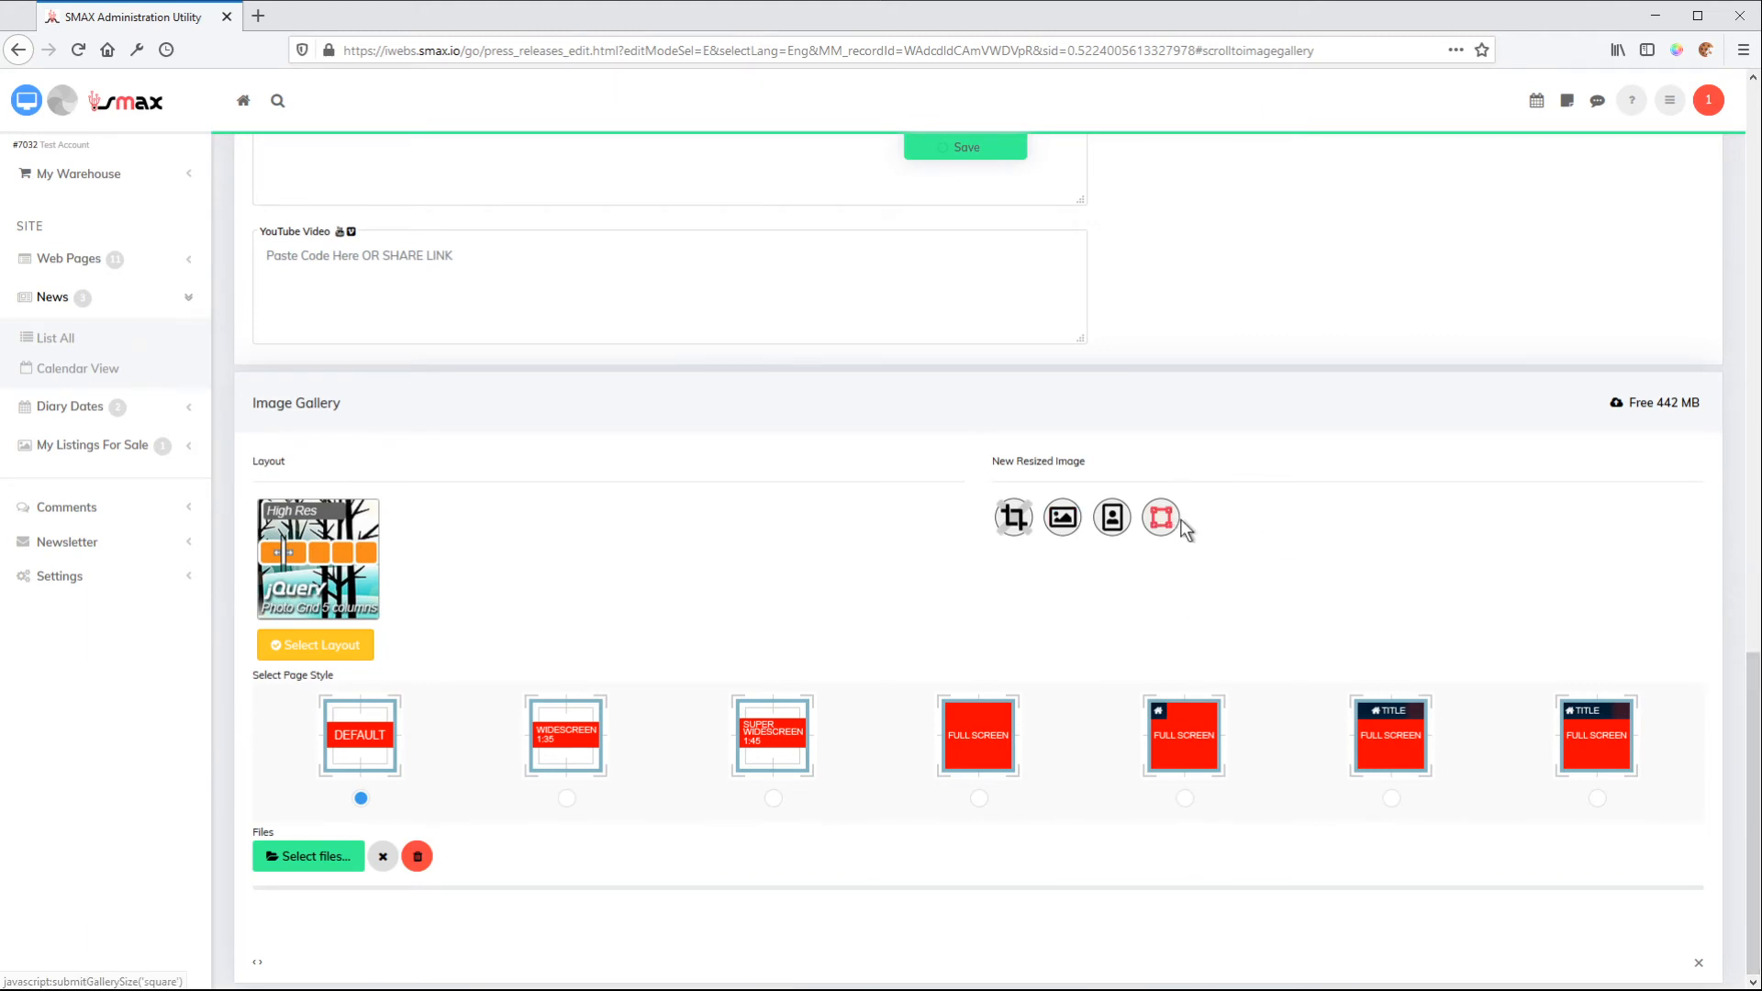
left_click(1074, 528)
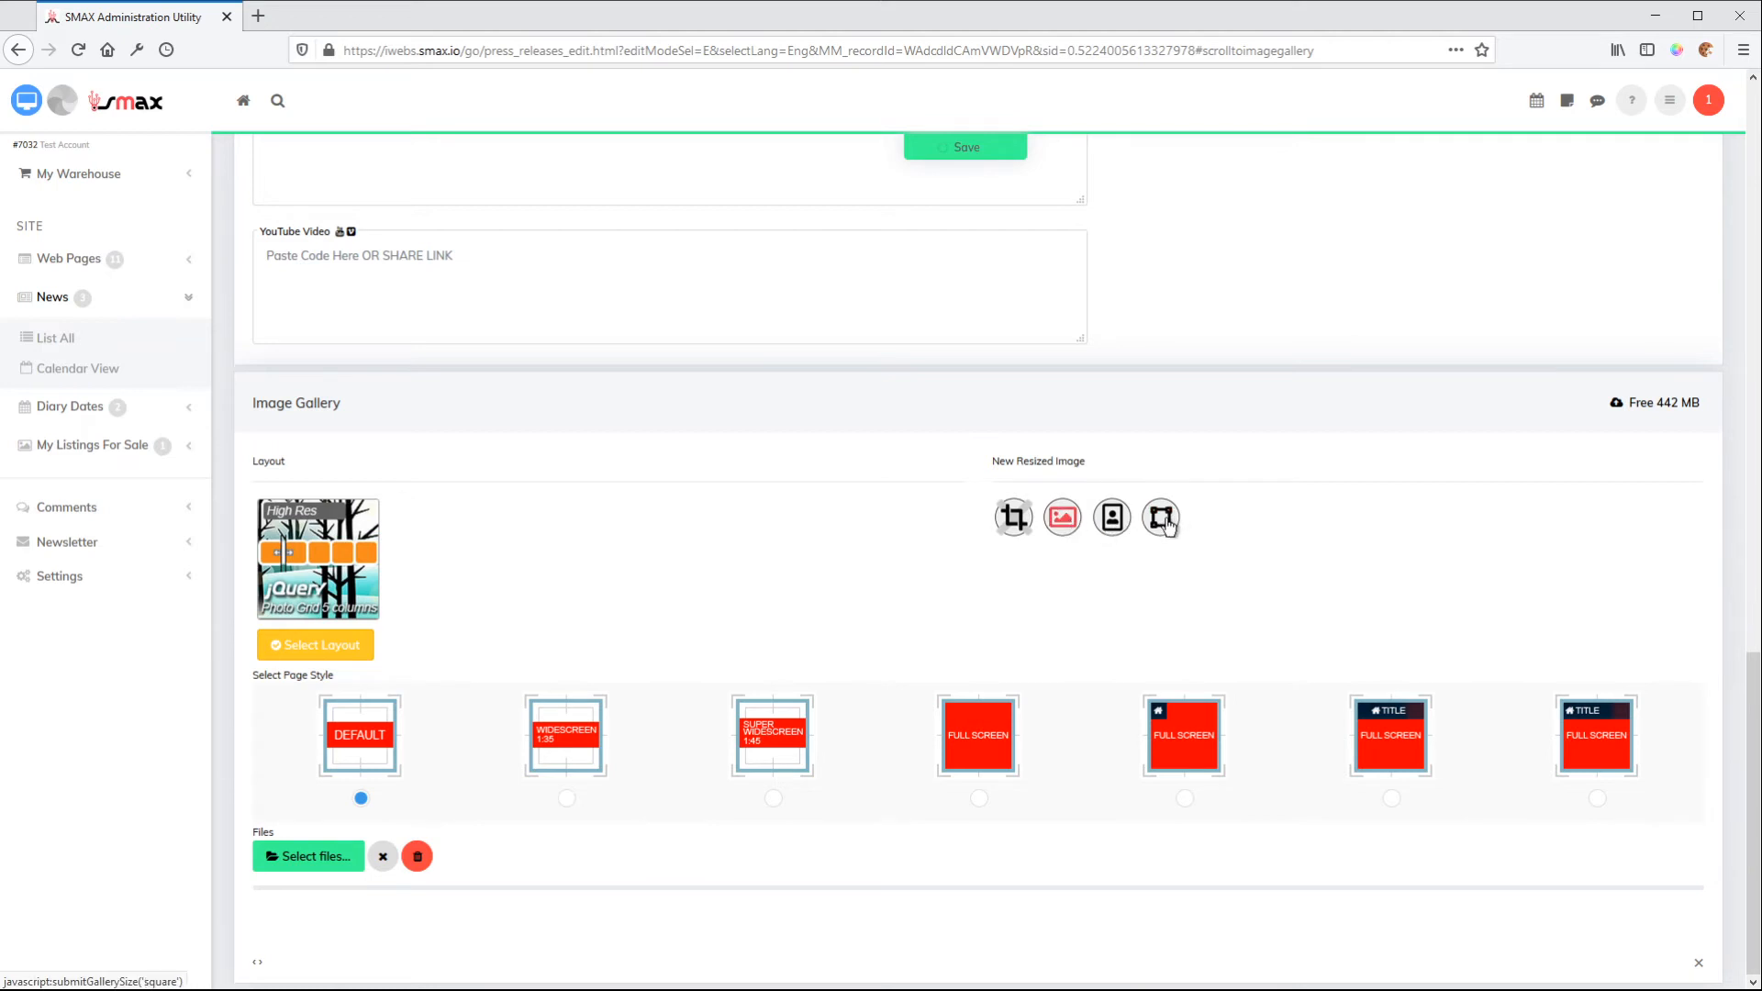
left_click(1163, 521)
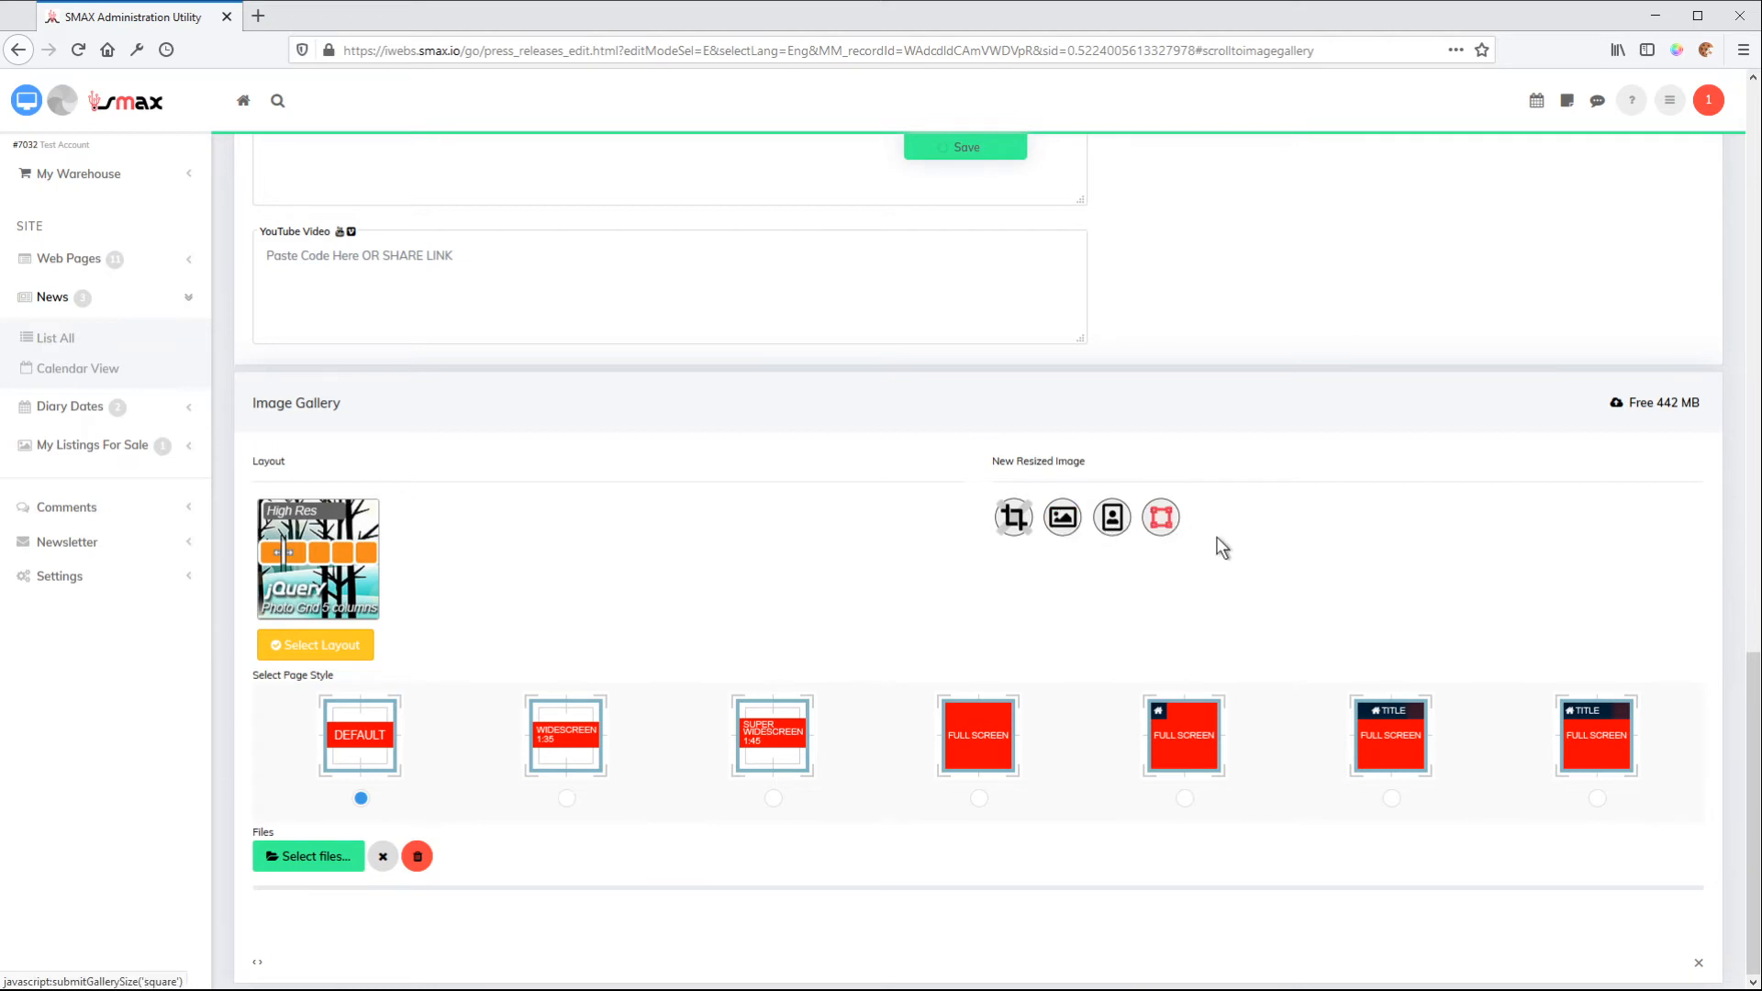
Upload a new batch of photos to the image gallery and look through the uploaded square thumbnails
left_click(330, 856)
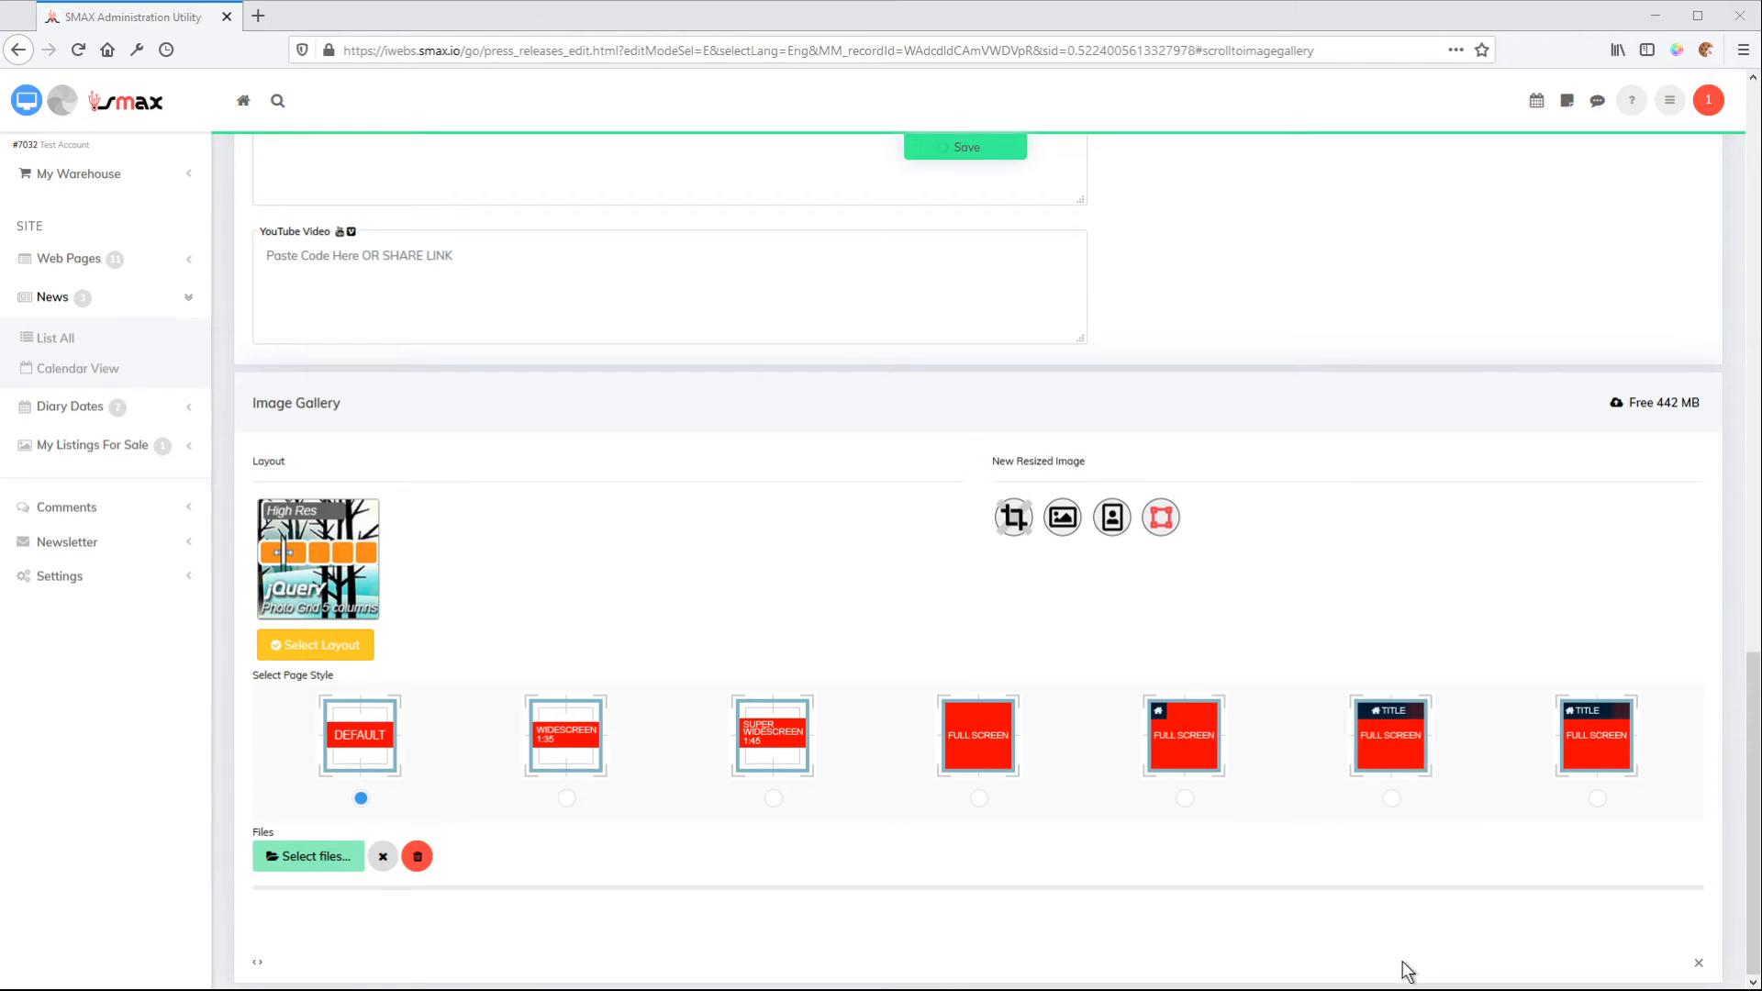
scroll(1677, 673, "down", 3)
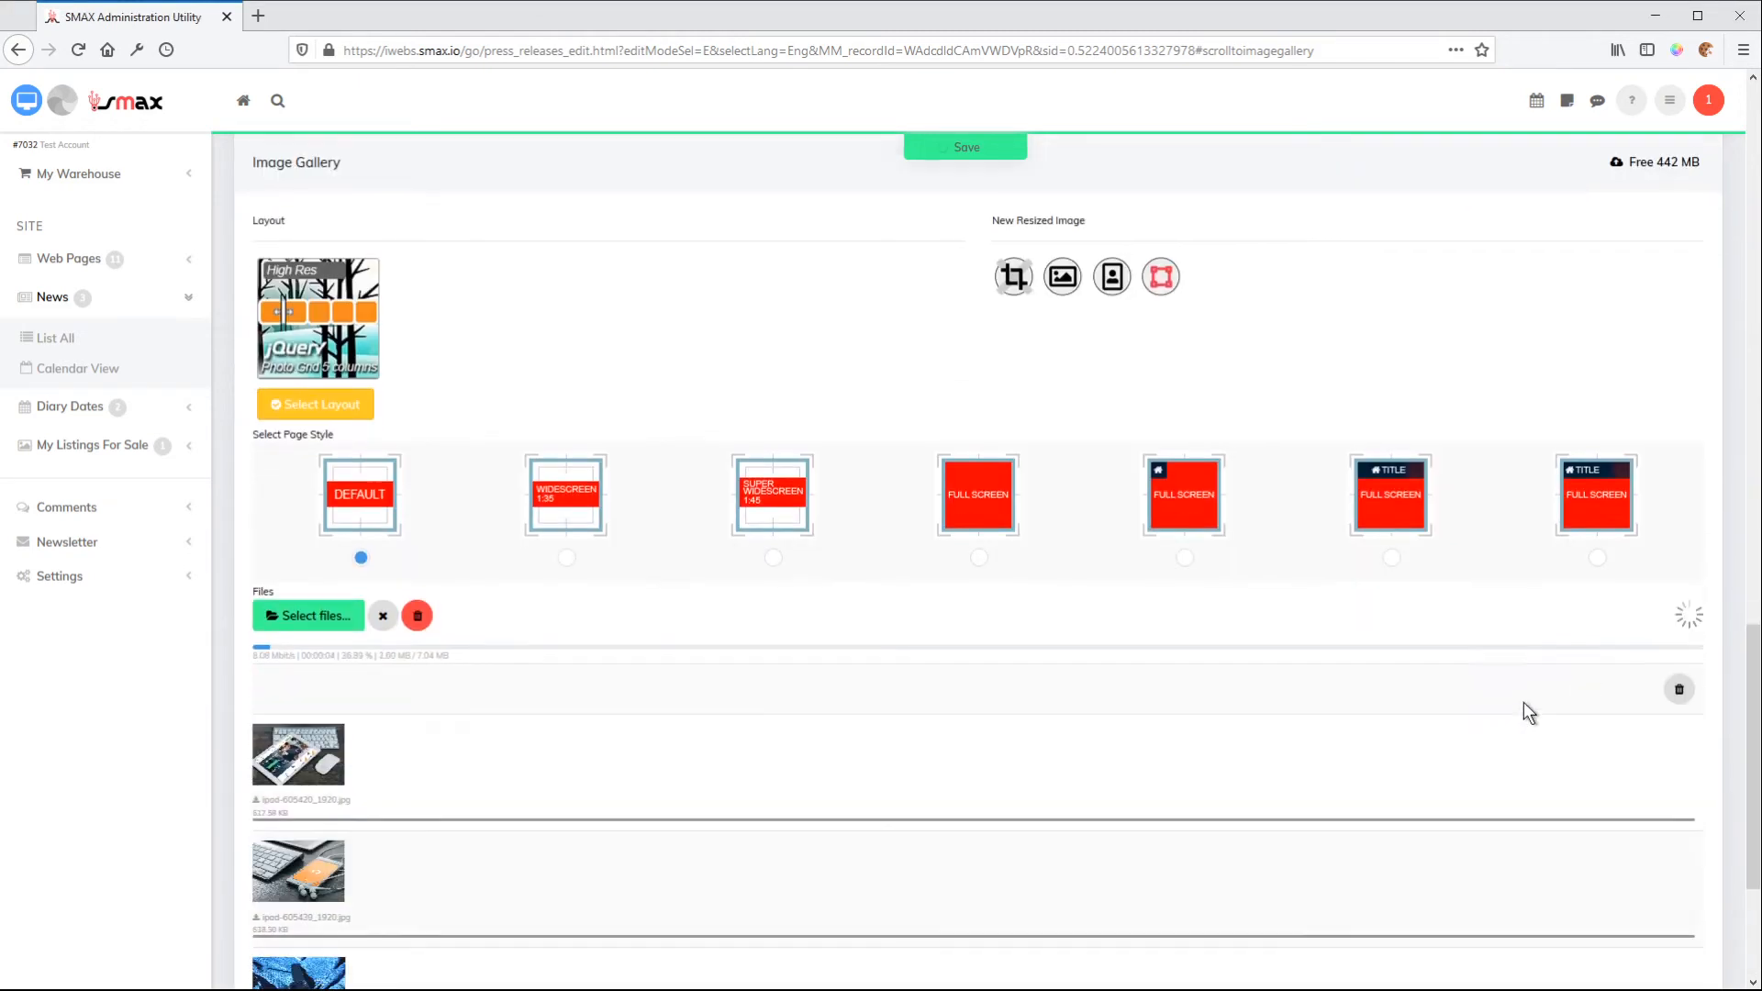
scroll(1523, 702, "down", 3)
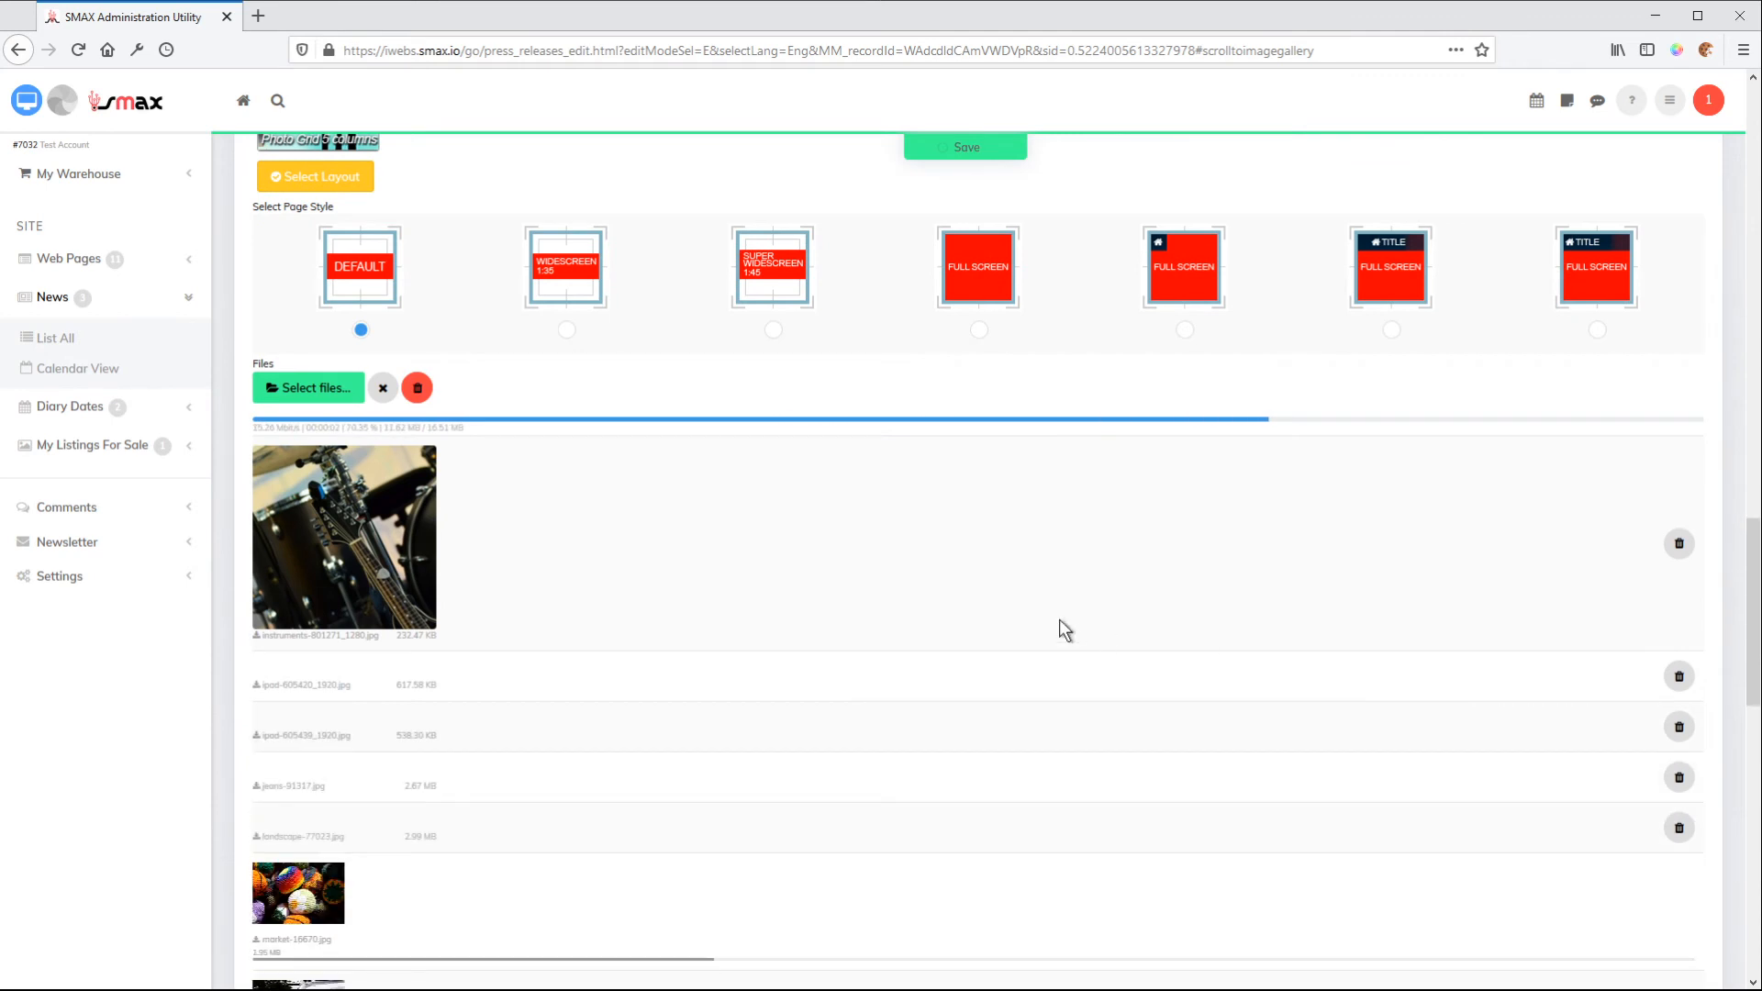
scroll(1082, 631, "down", 1)
scroll(1083, 633, "down", 3)
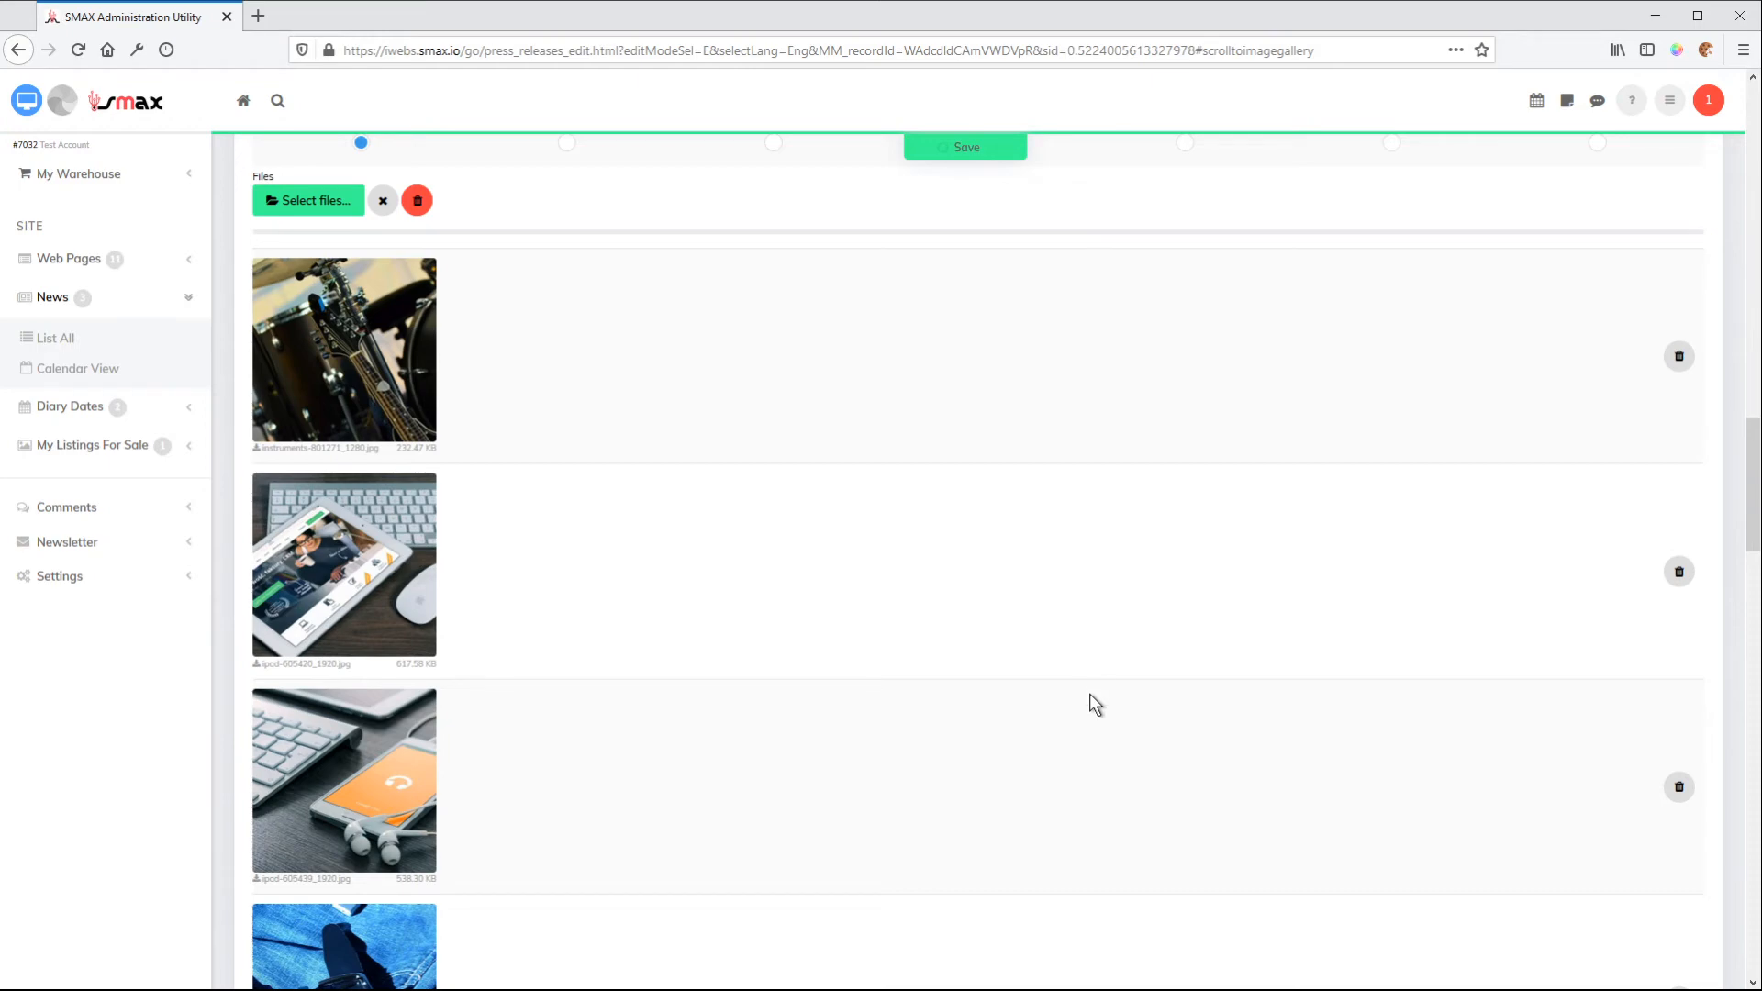
scroll(1083, 702, "down", 10)
scroll(927, 724, "down", 19)
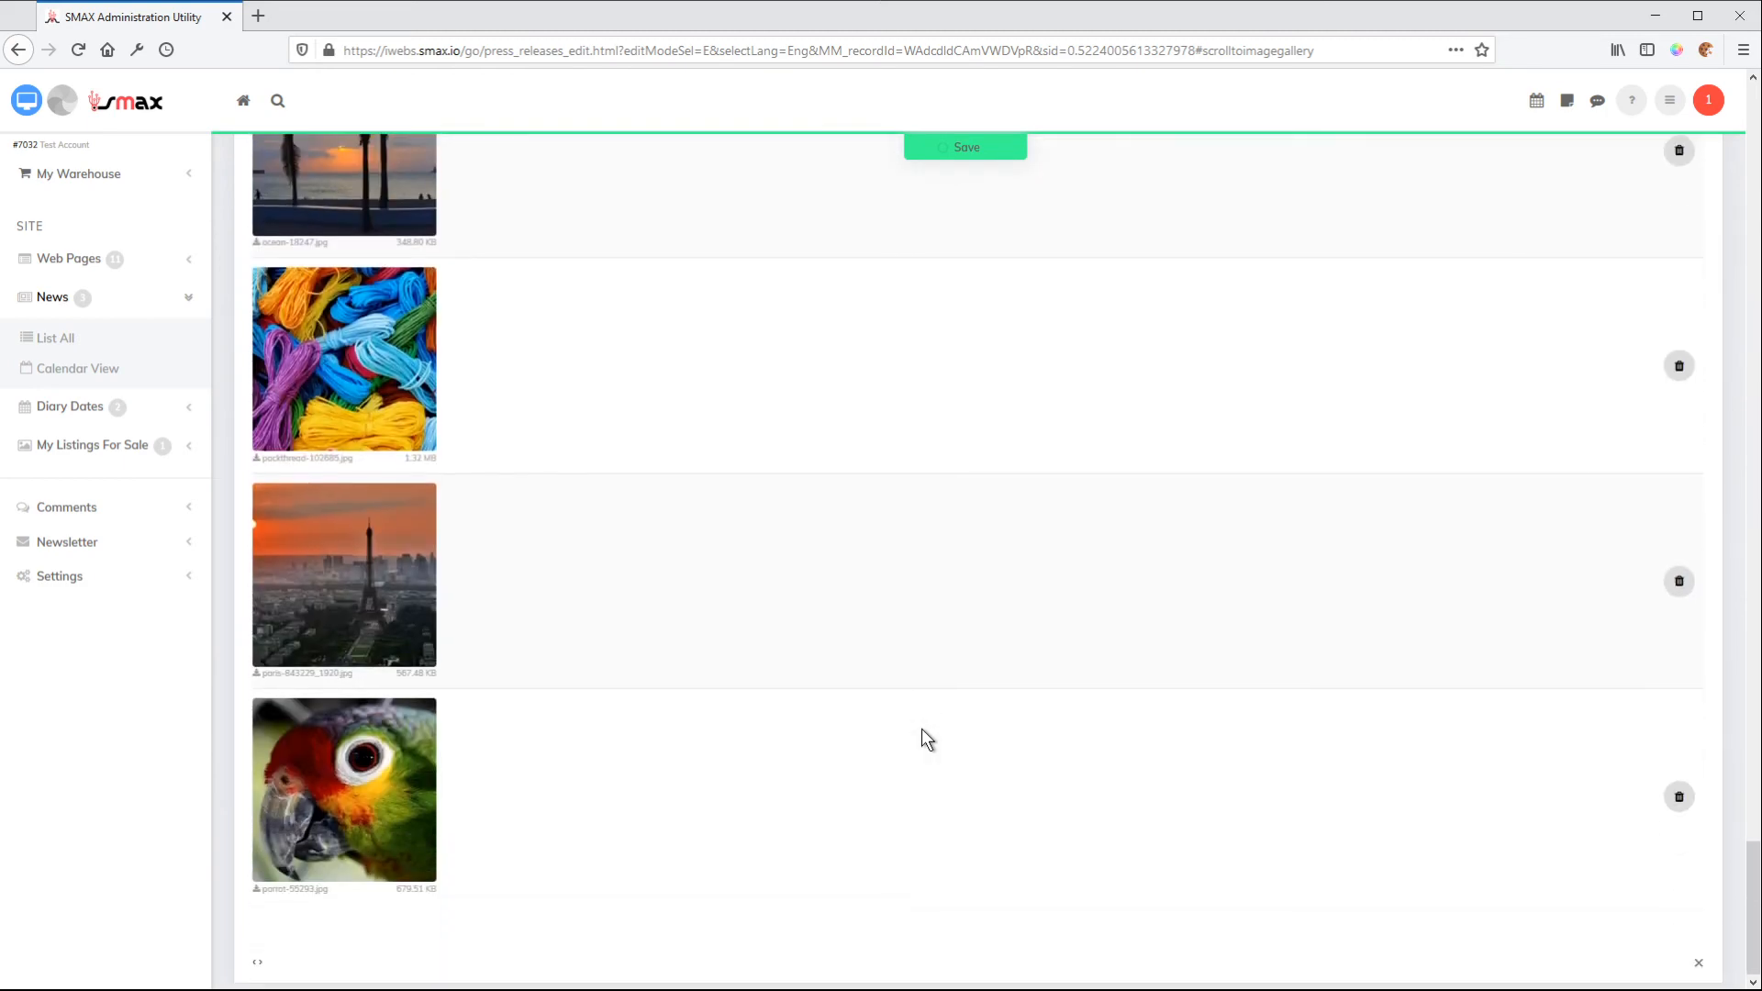
scroll(921, 728, "up", 17)
scroll(919, 730, "up", 14)
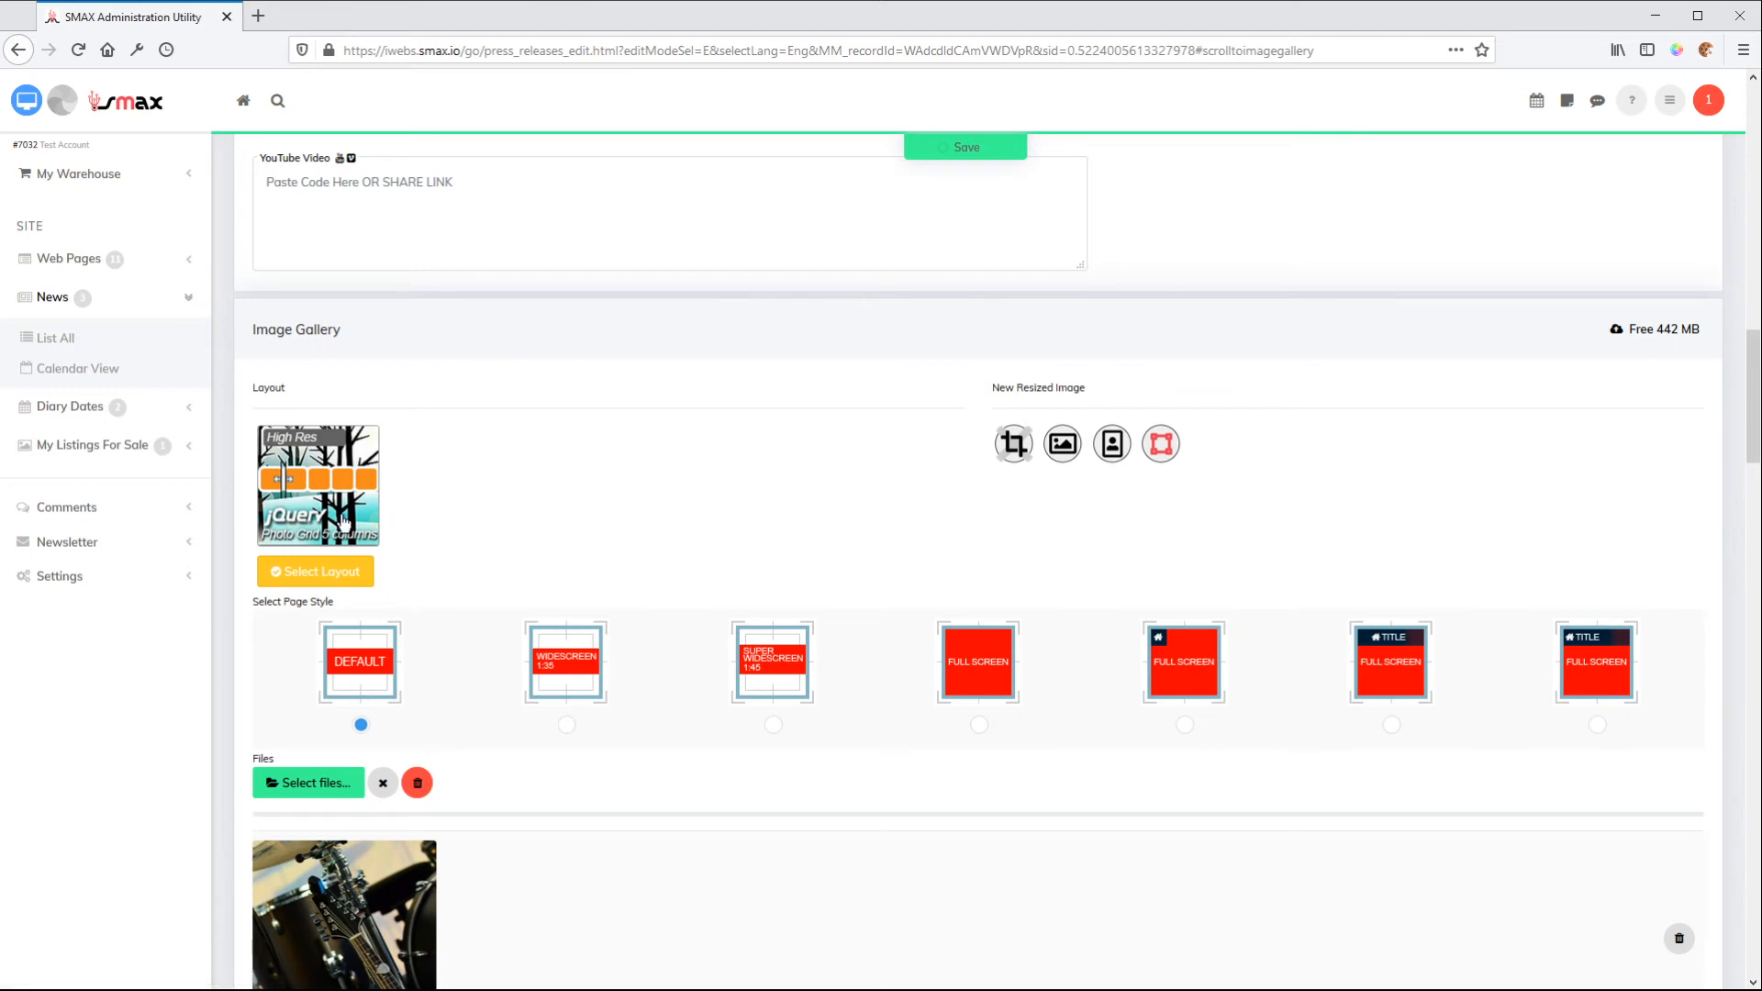
Preview the news item's website page and examine the five-column grid of square photos
left_click(27, 101)
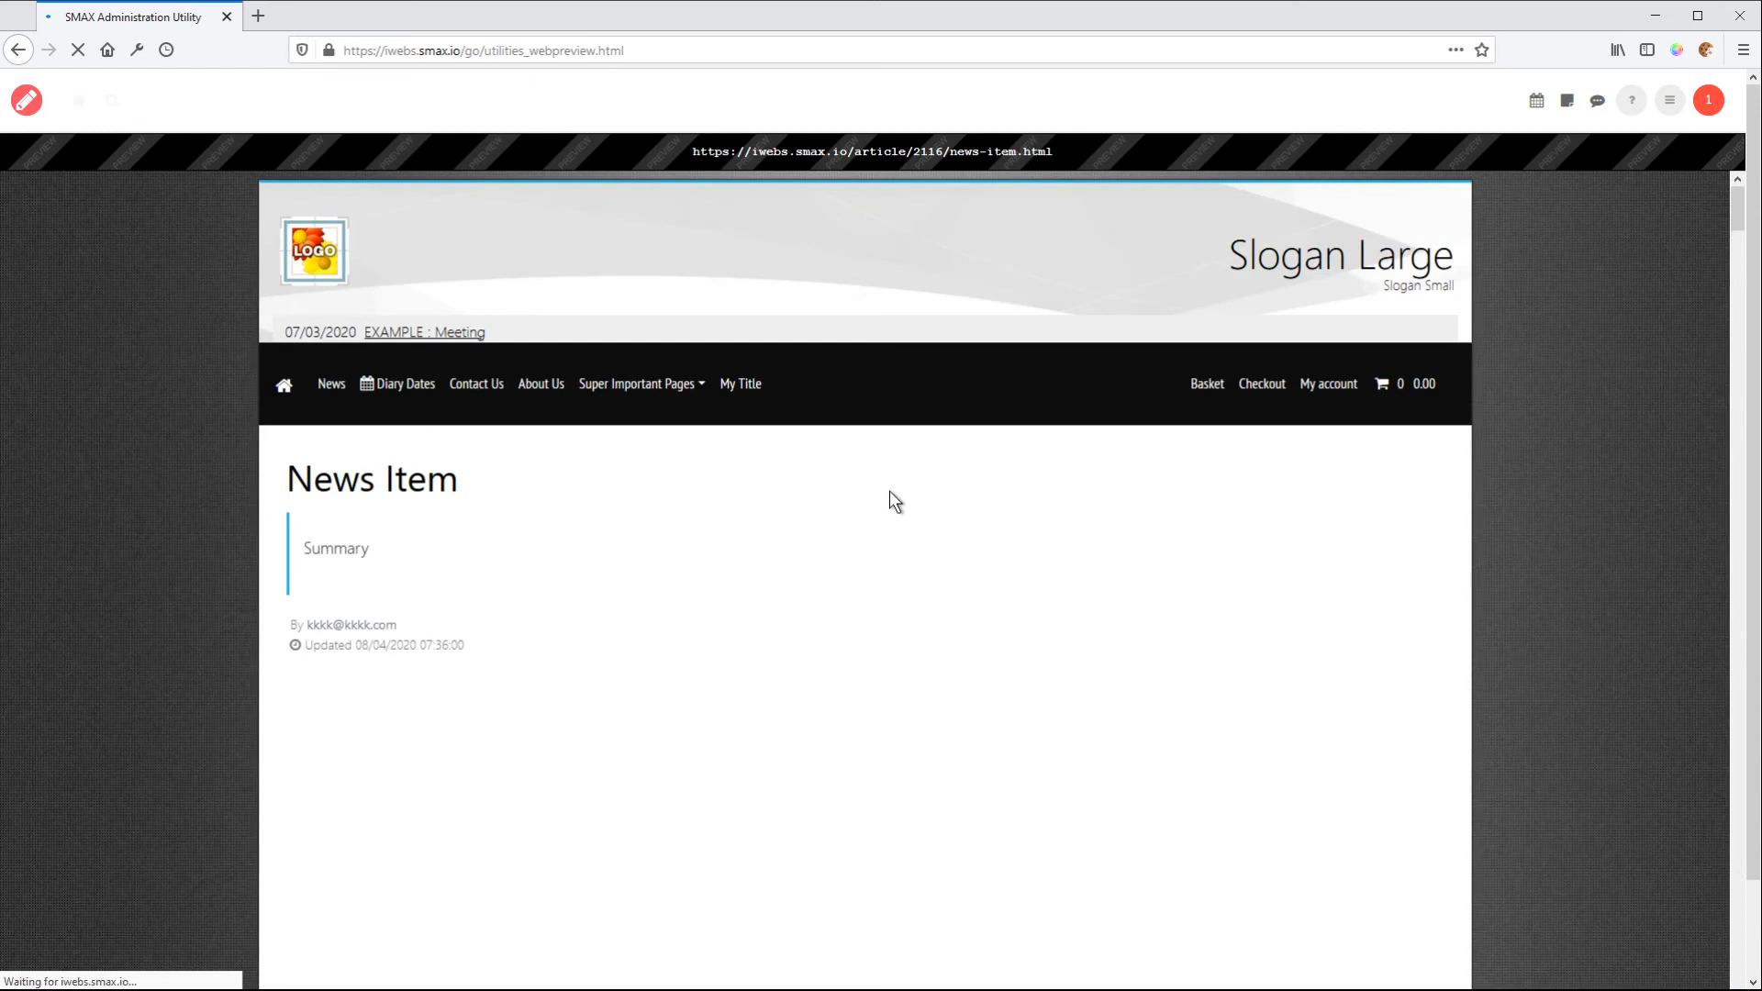
scroll(1546, 493, "down", 6)
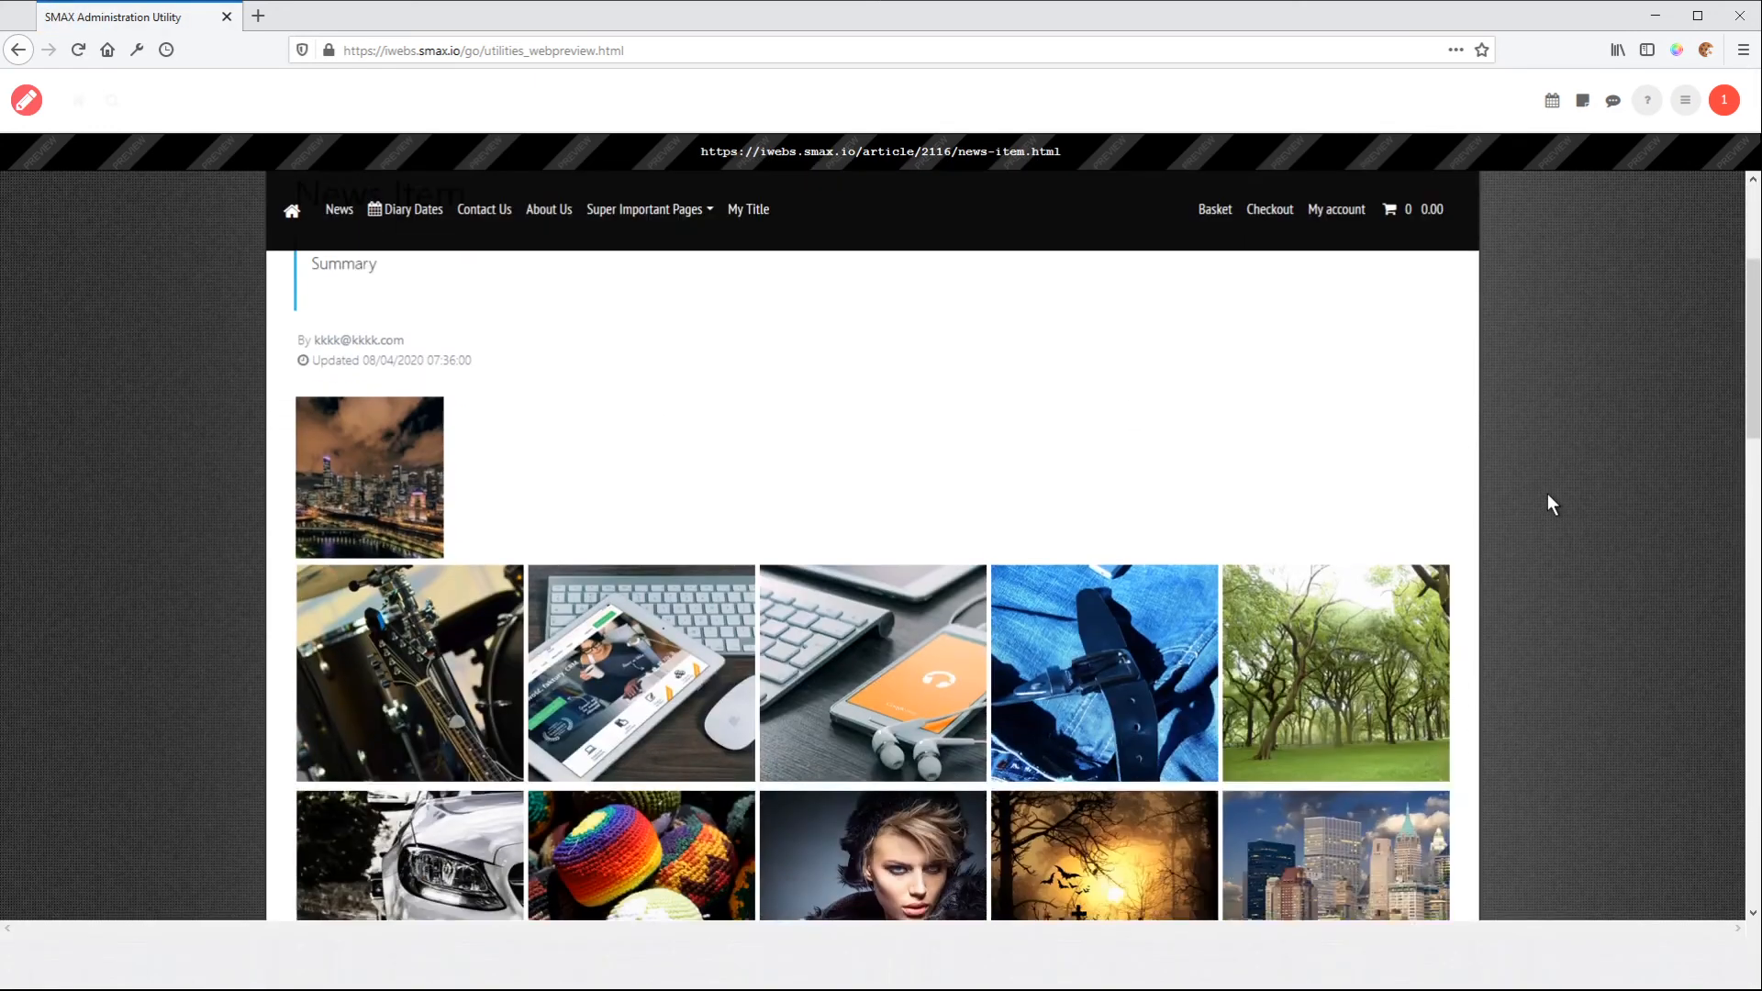
scroll(1547, 506, "down", 2)
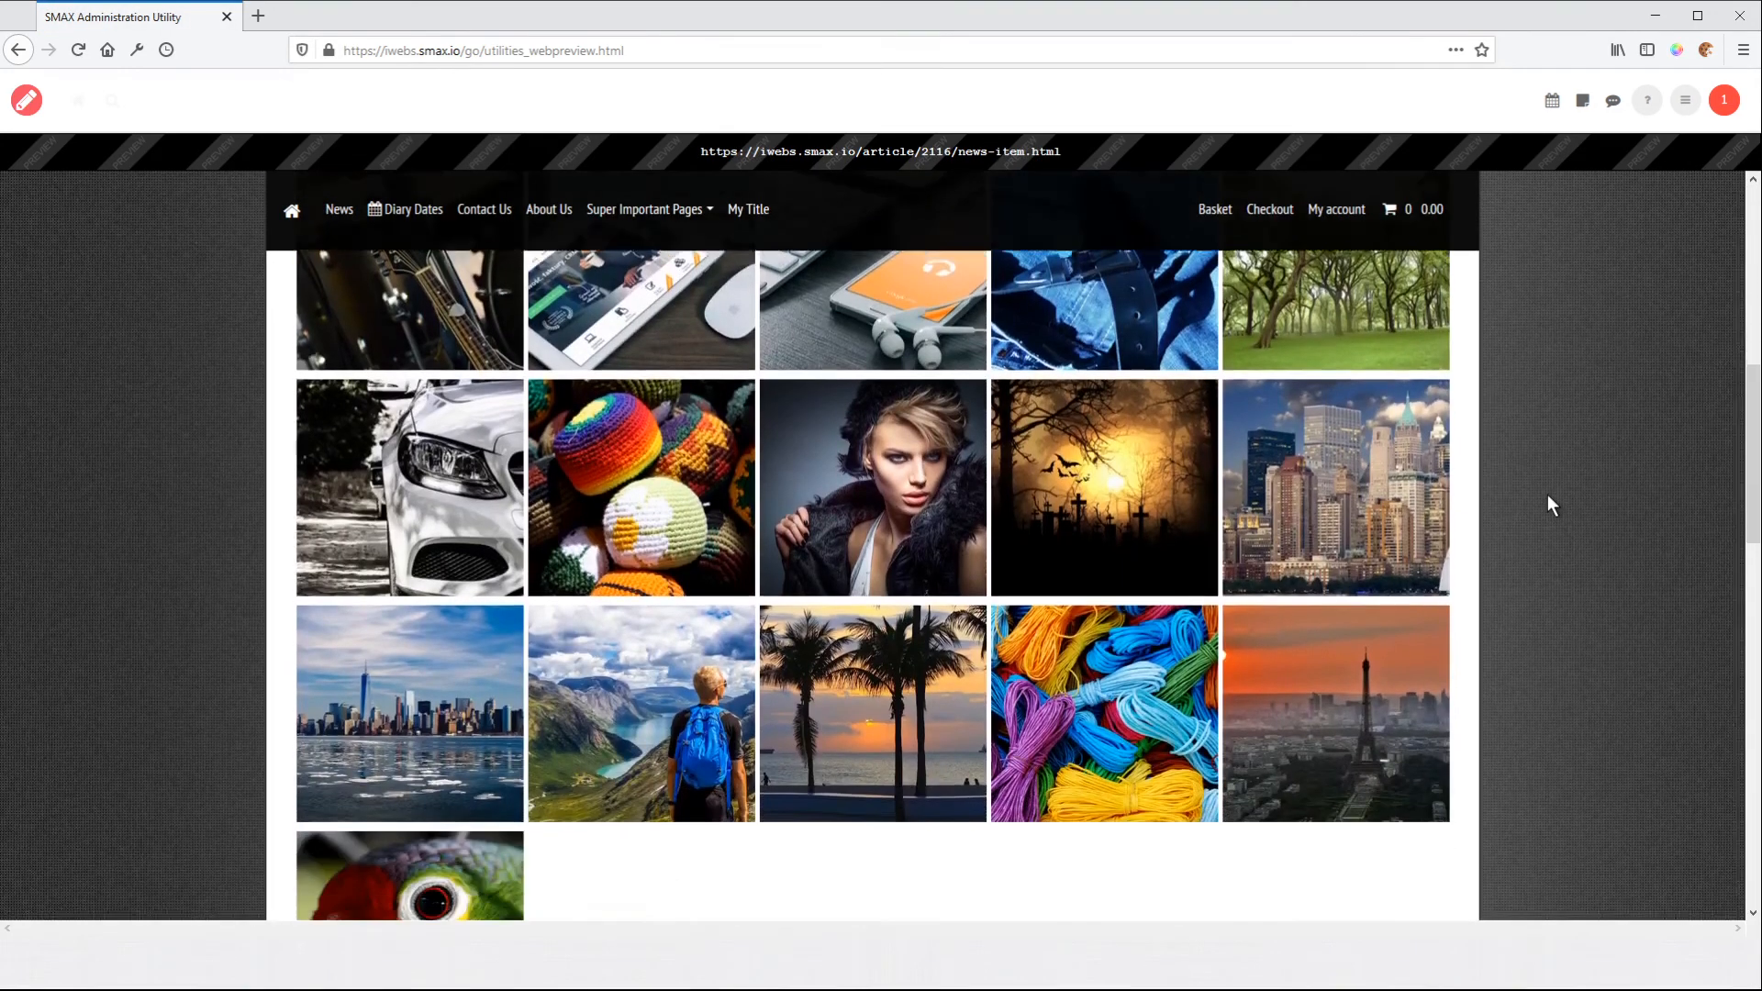
Open several square photos enlarged from the previewed gallery grid, including the portrait and the white car, and browse between them
scroll(1549, 496, "up", 2)
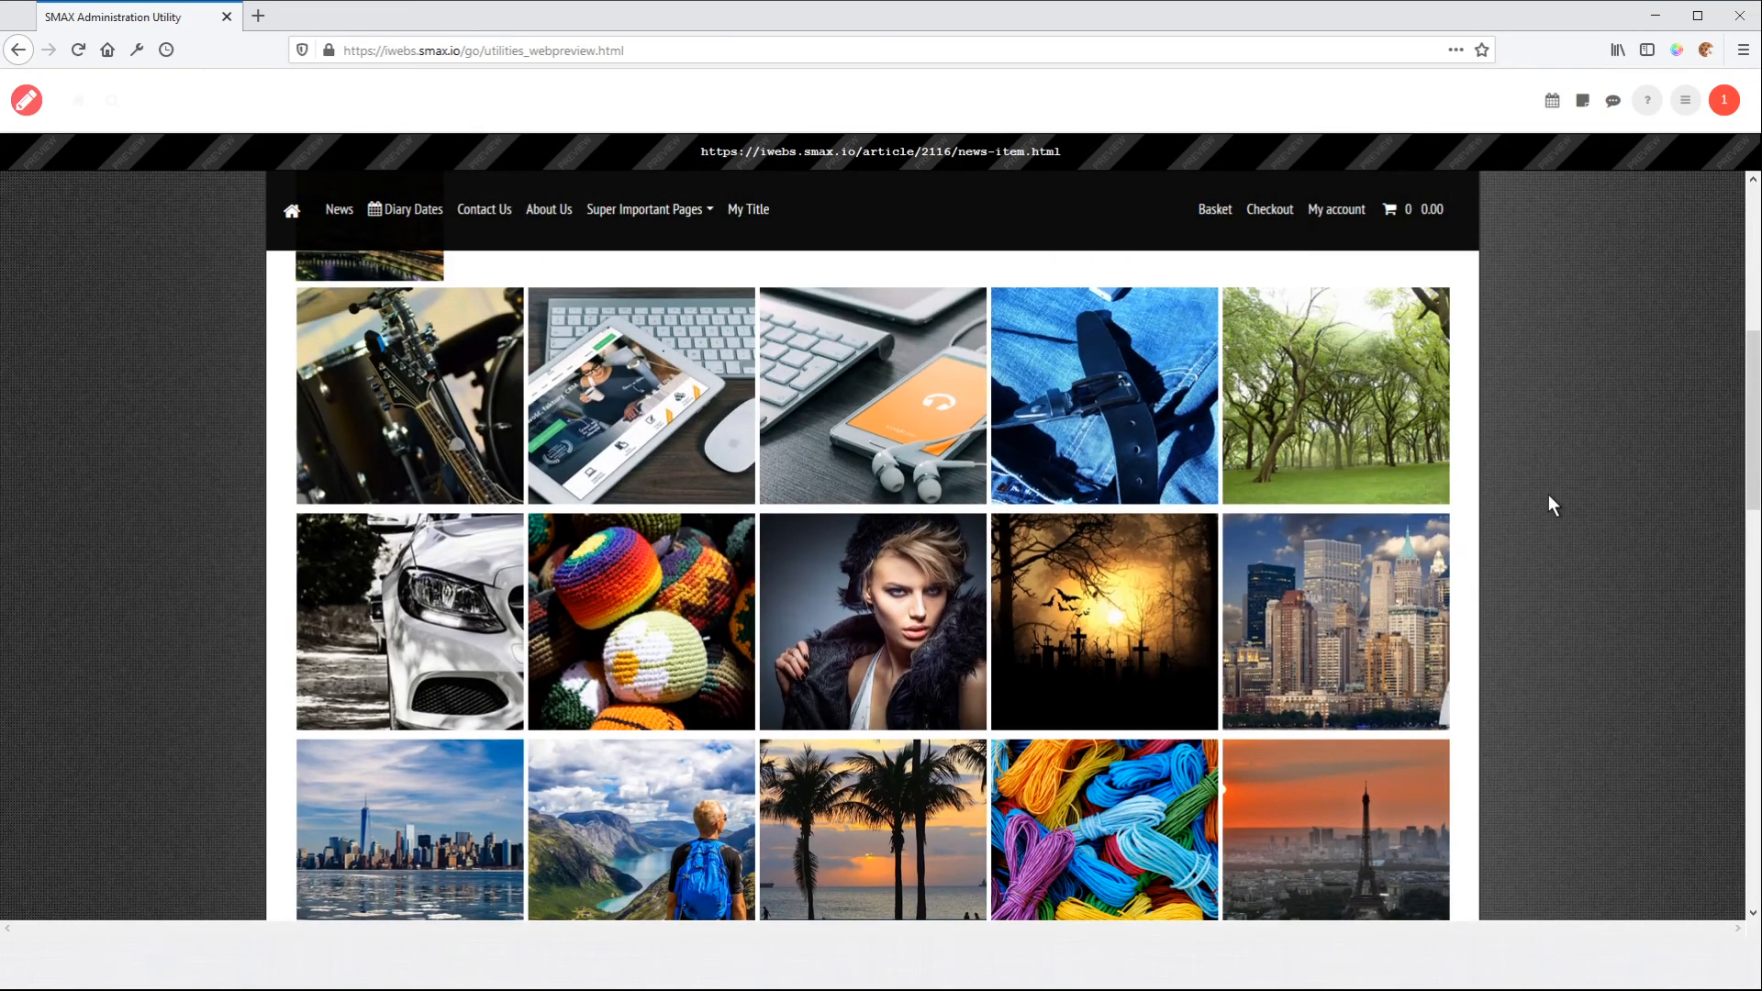
scroll(1549, 495, "down", 1)
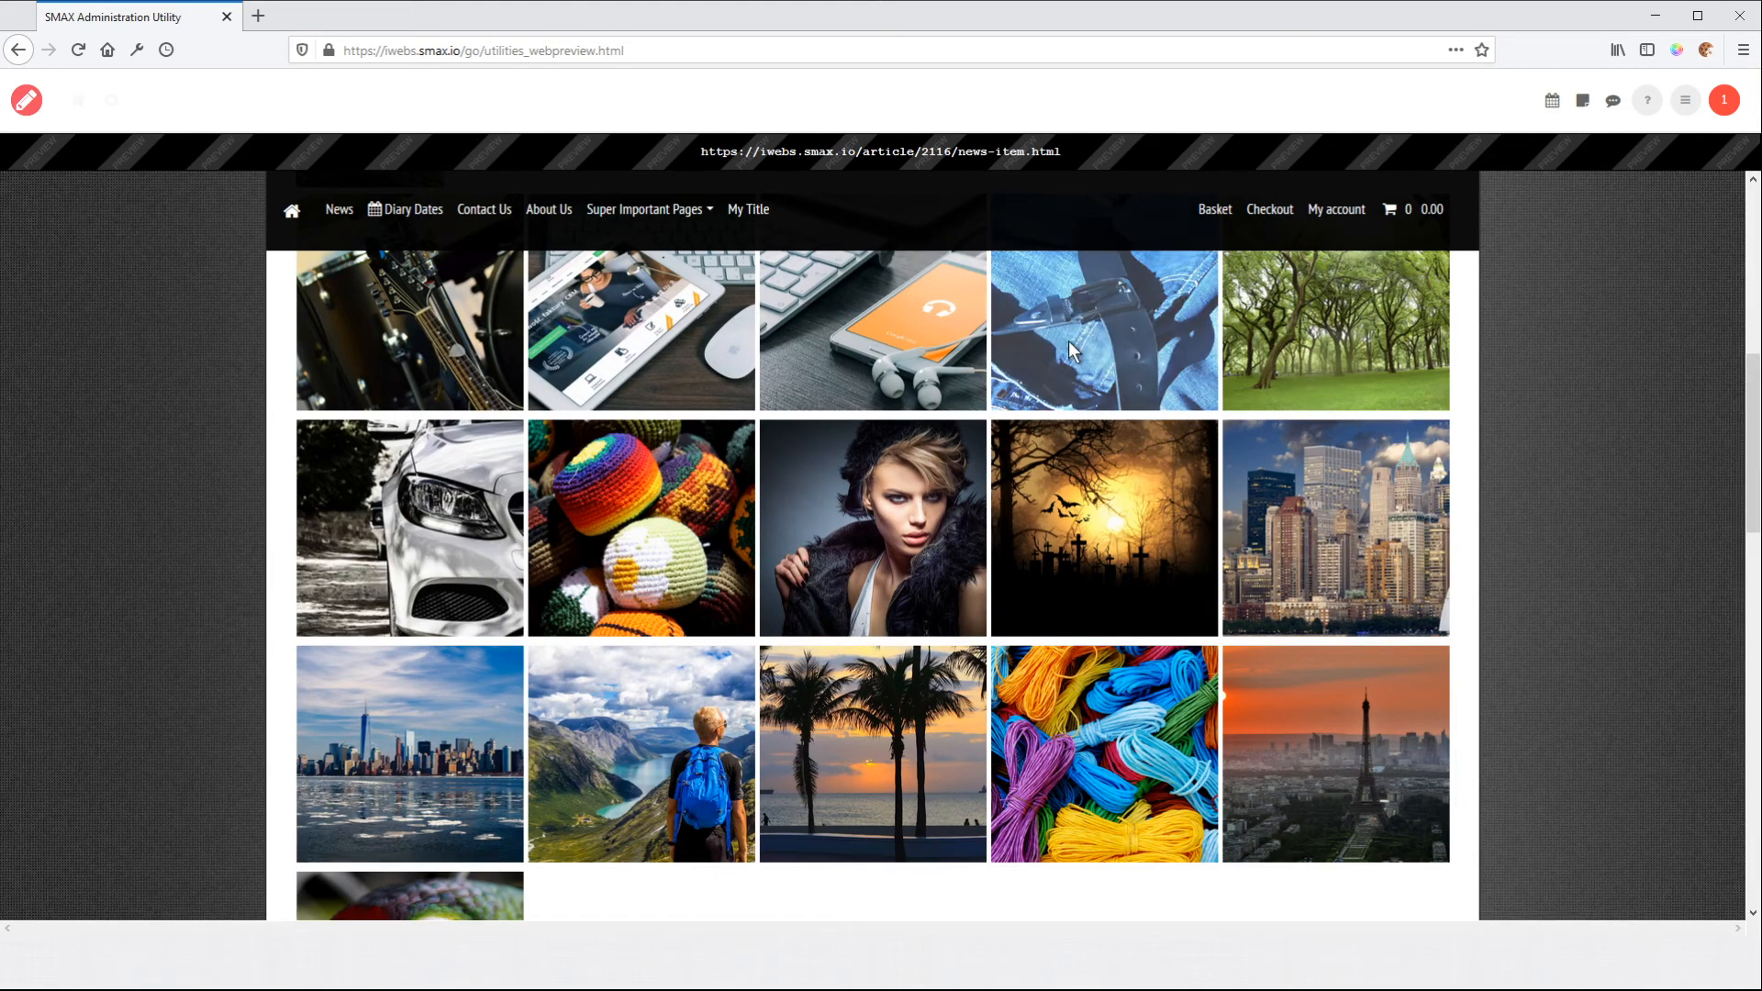
left_click(889, 484)
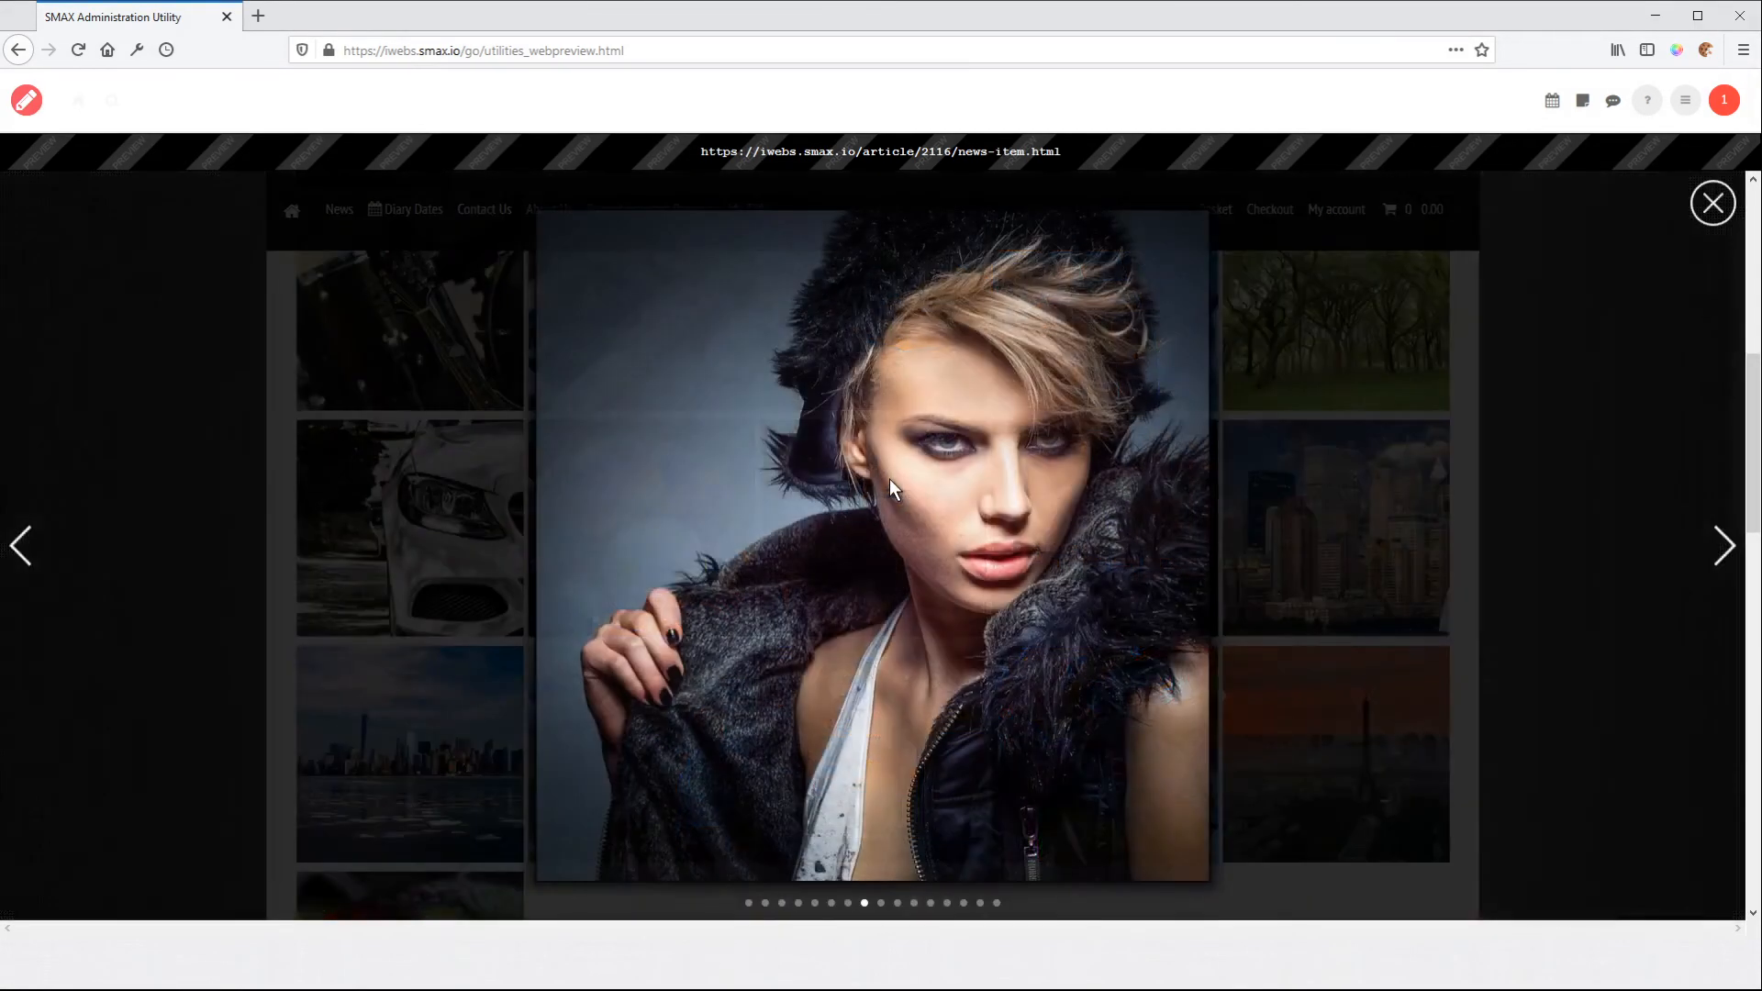
left_click(1713, 205)
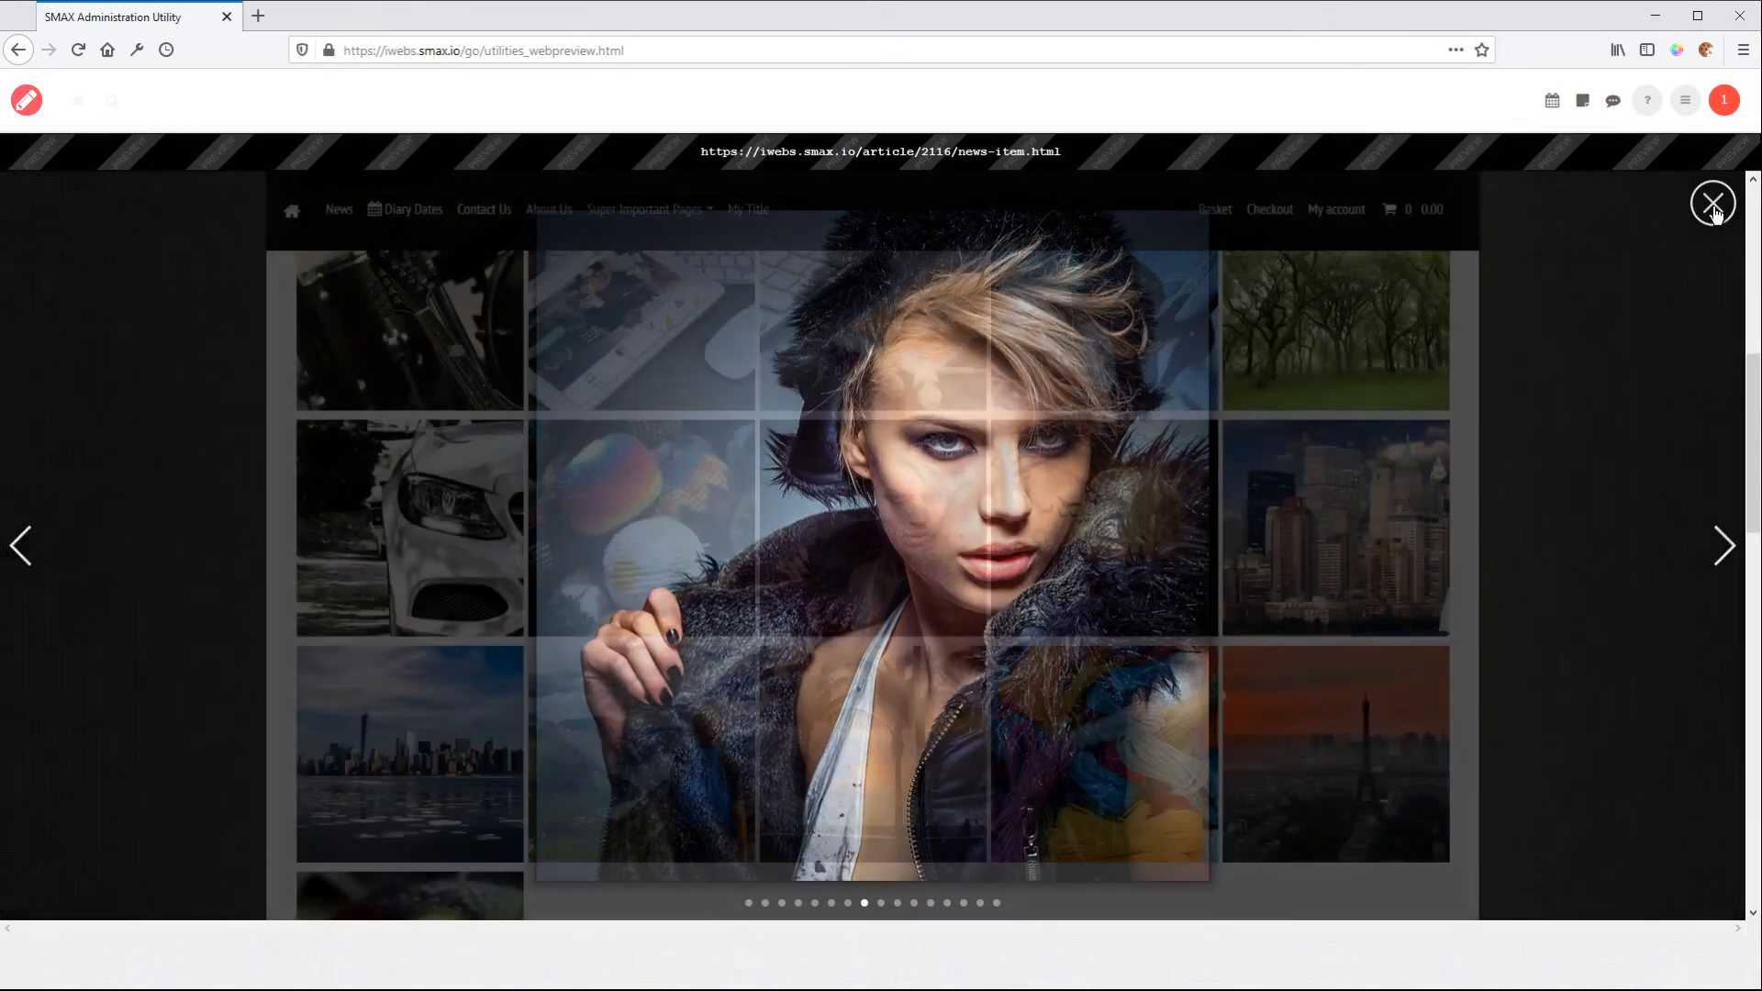
left_click(420, 510)
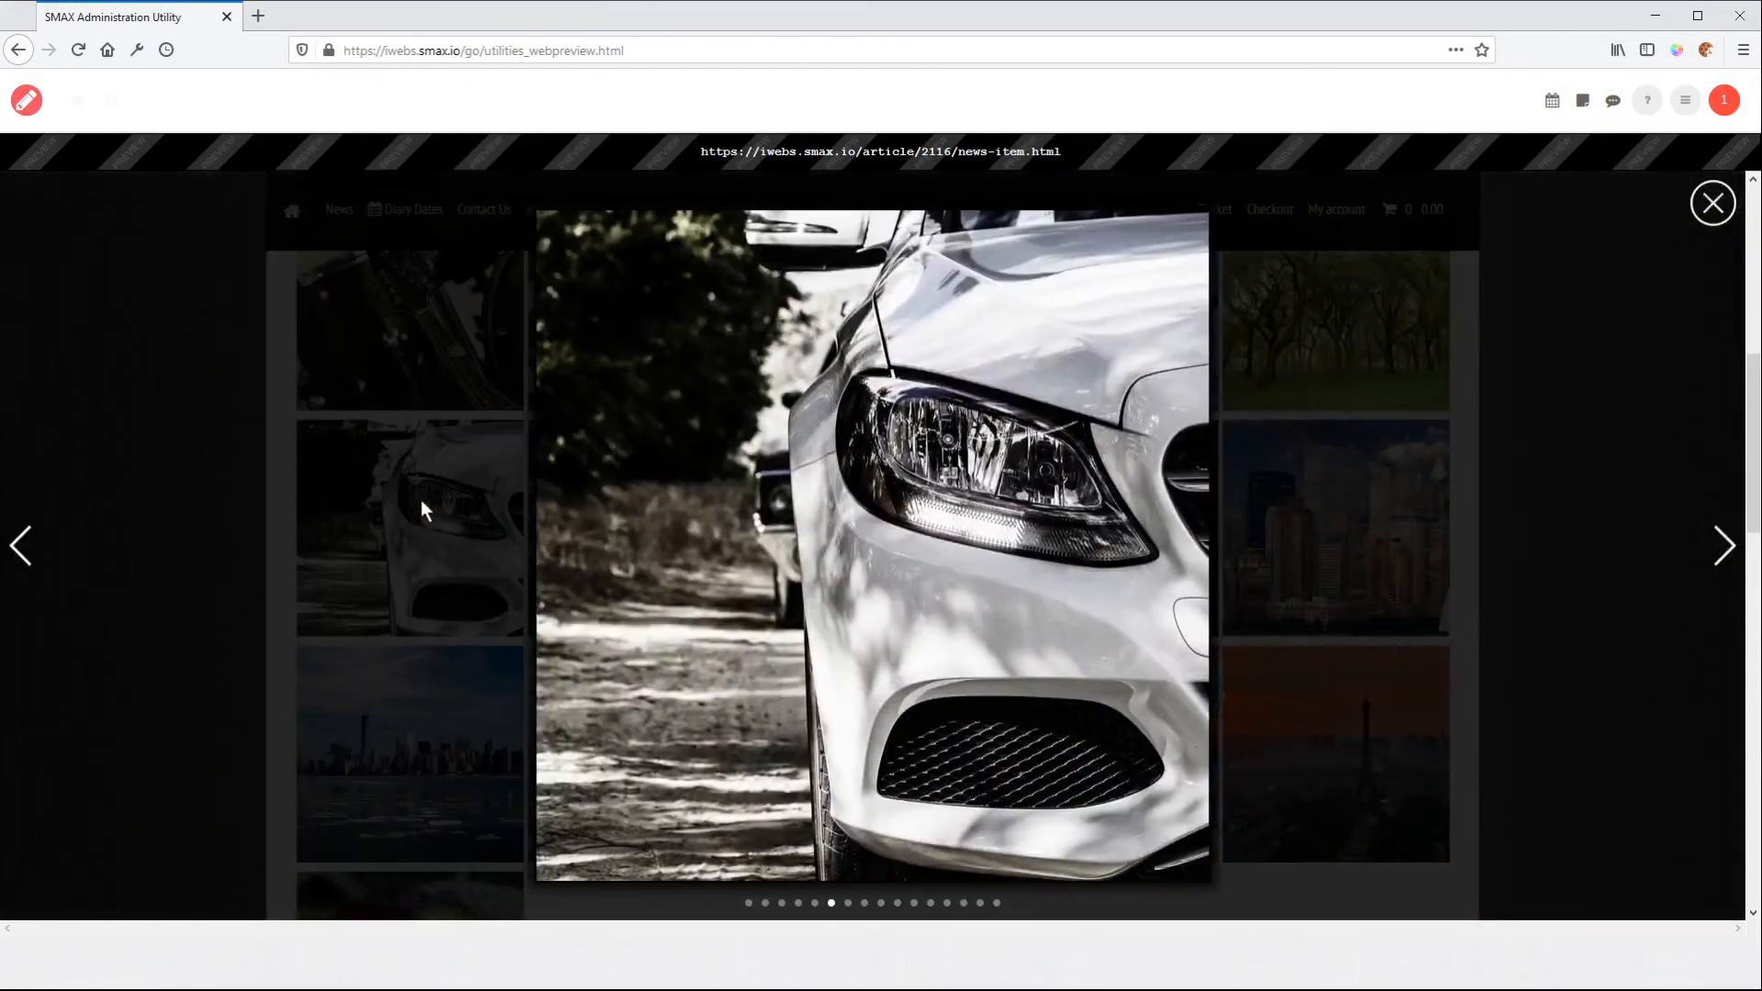
left_click(1722, 550)
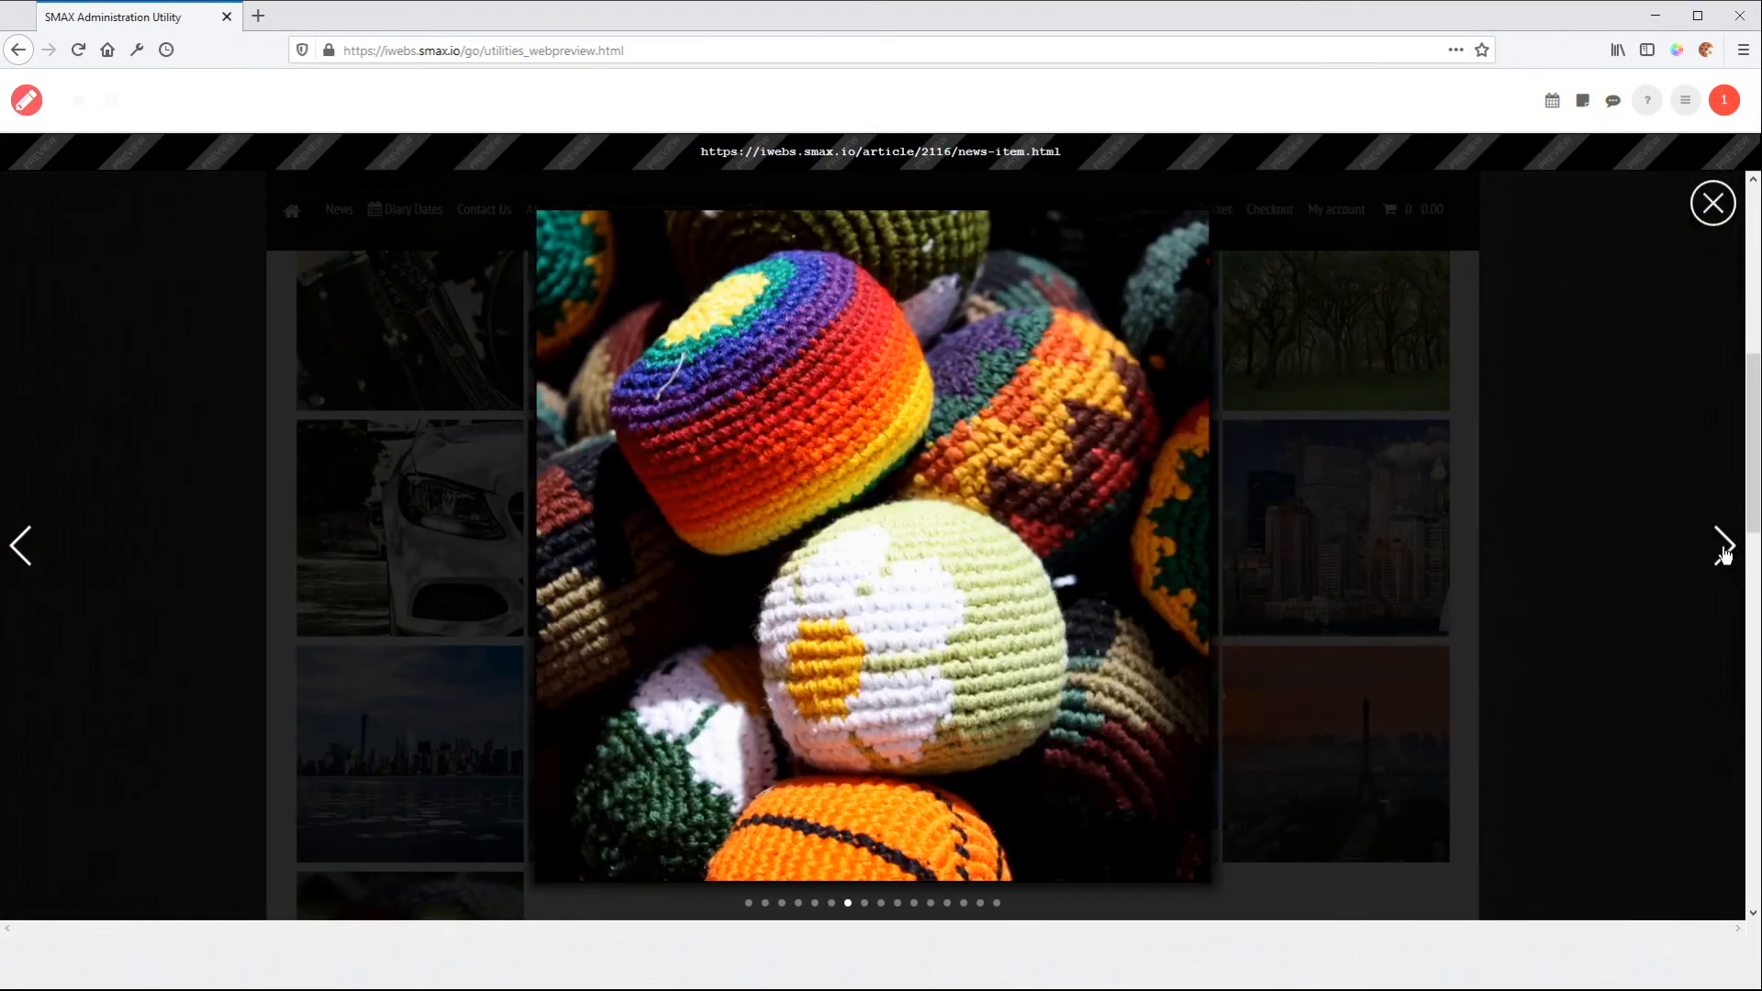
left_click_drag(1232, 515, 1490, 502)
left_click_drag(457, 478, 1489, 483)
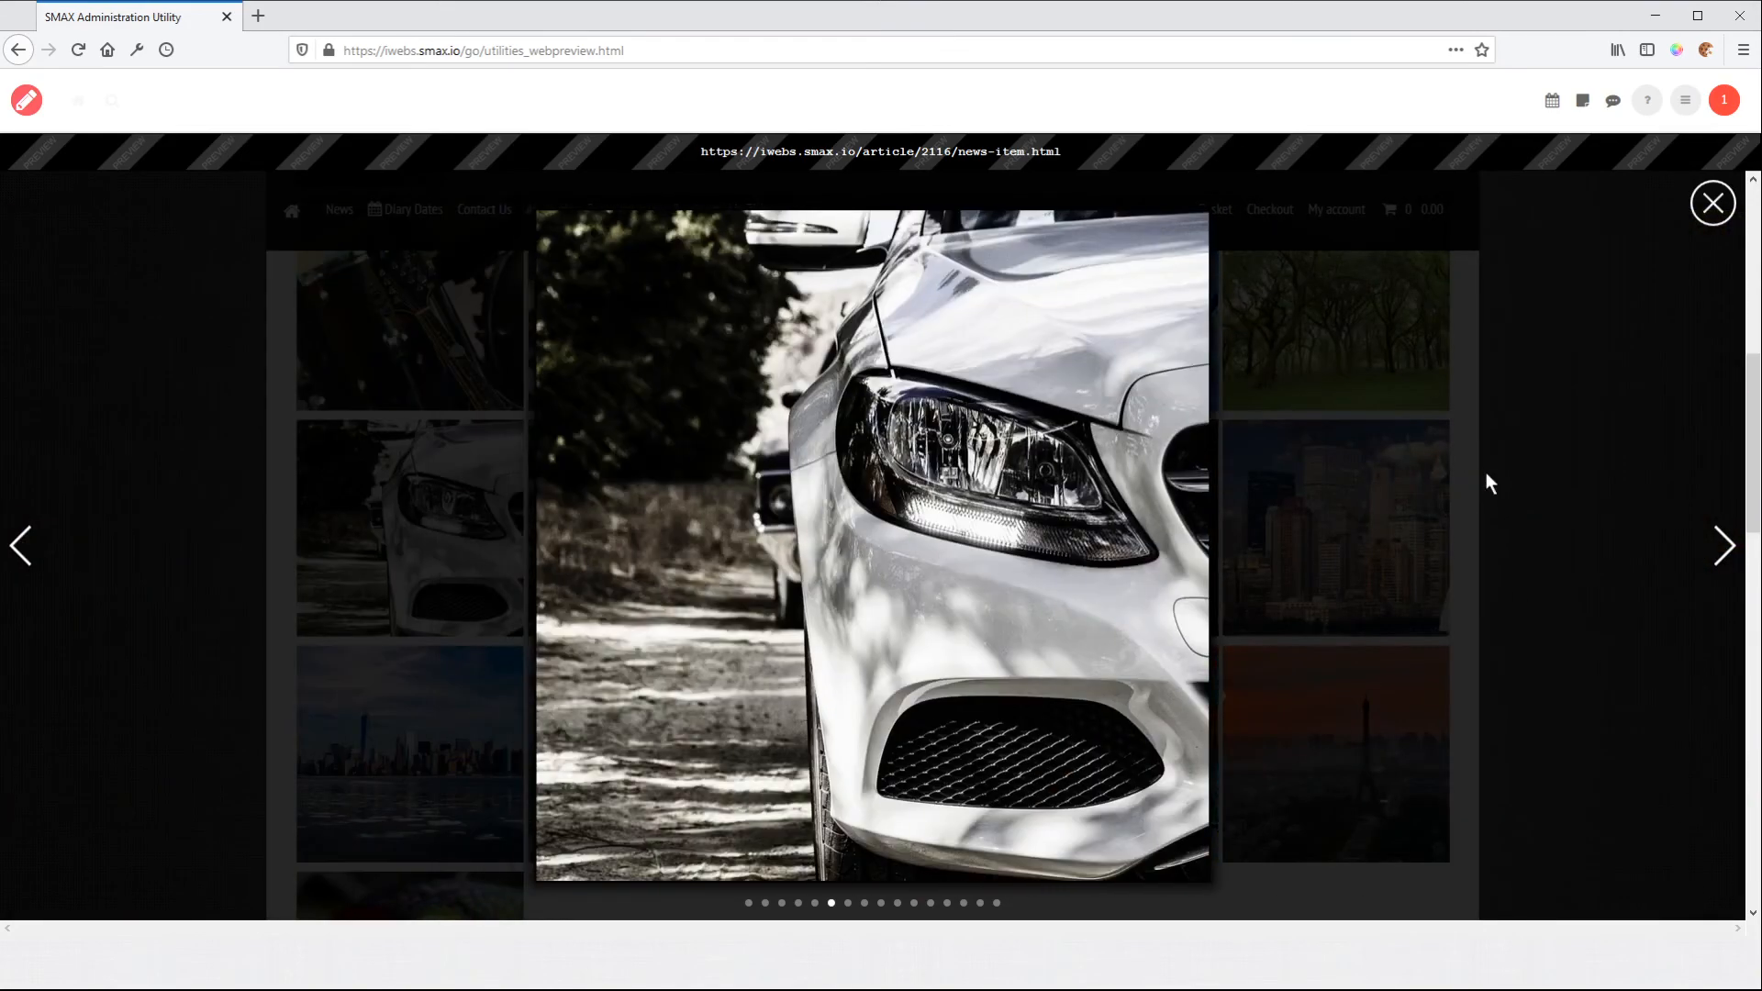
left_click(1712, 206)
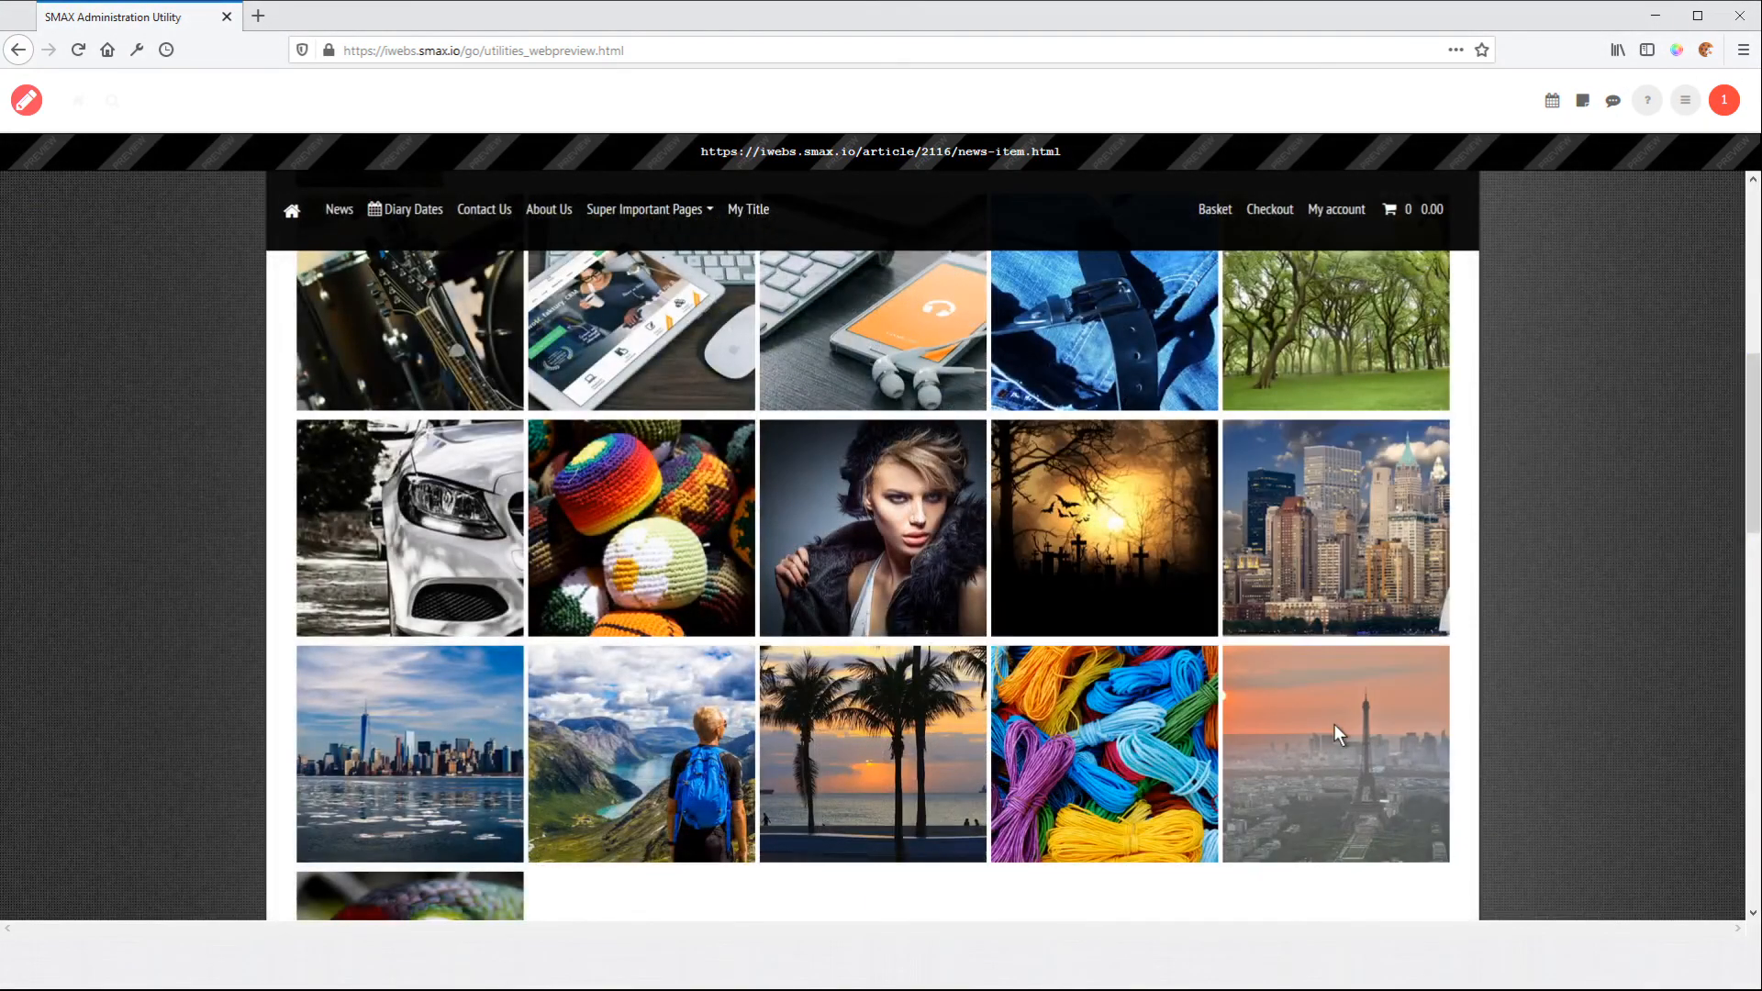
left_click(1335, 725)
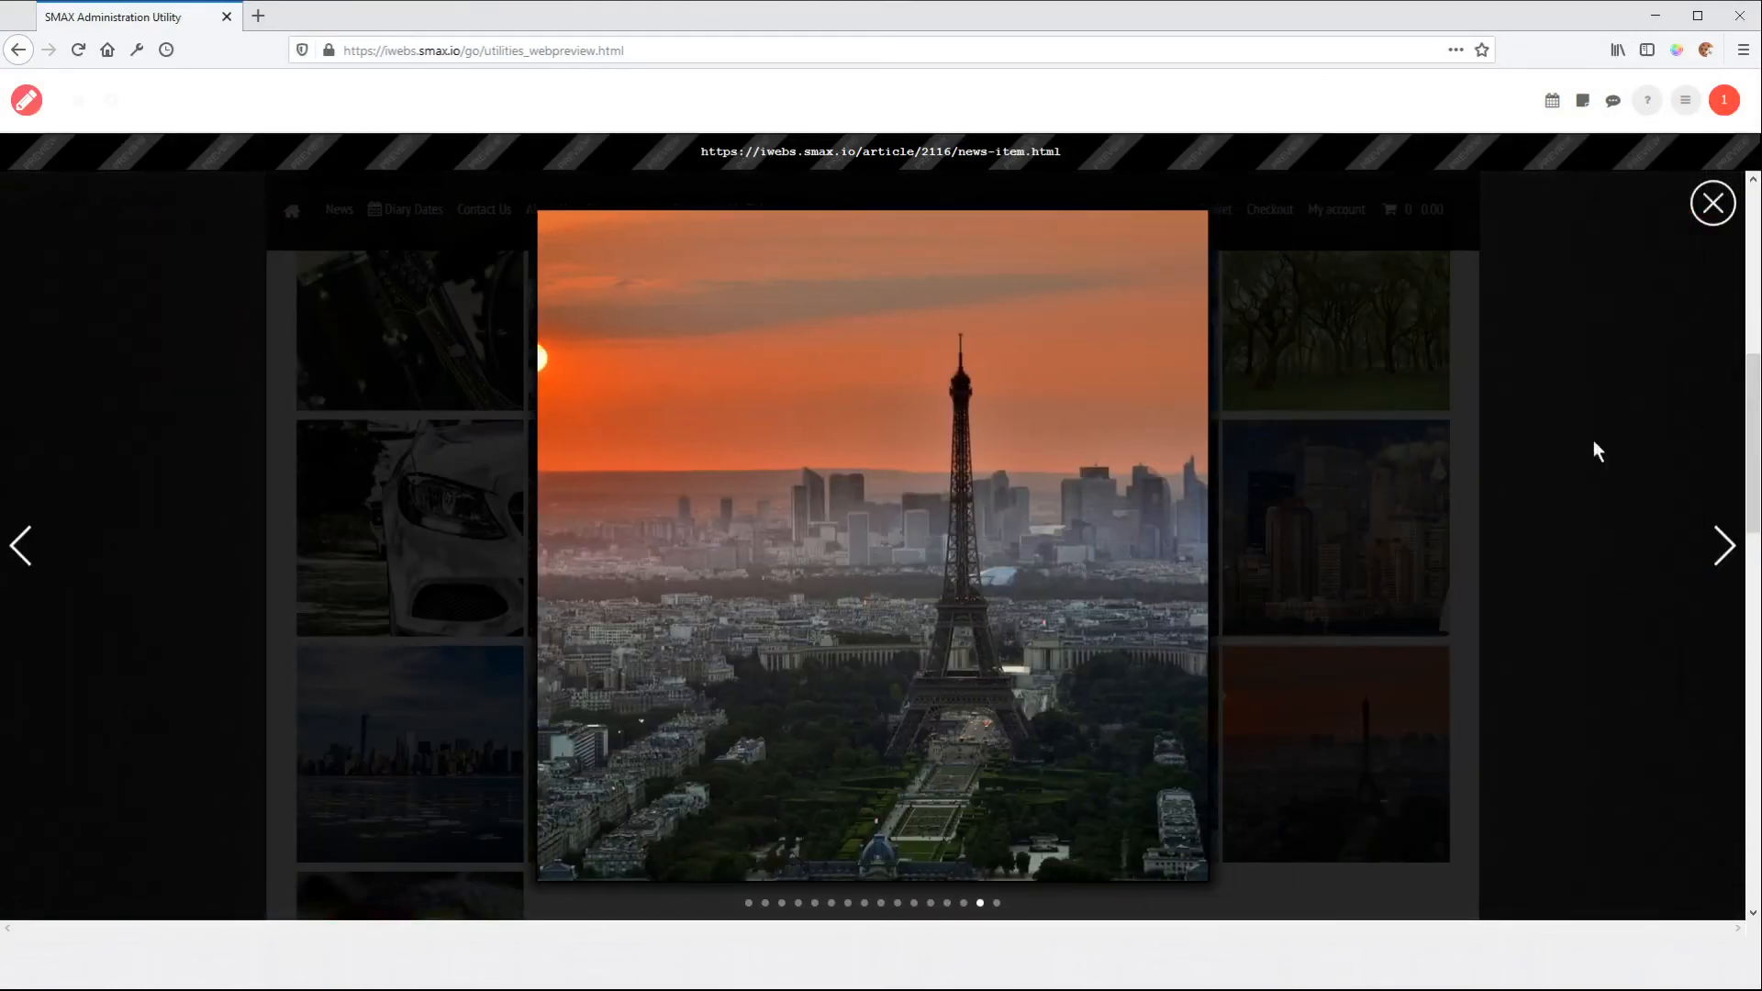
Return to editing the news item and change the image gallery layout to the Cuboid advanced image transition
left_click(27, 102)
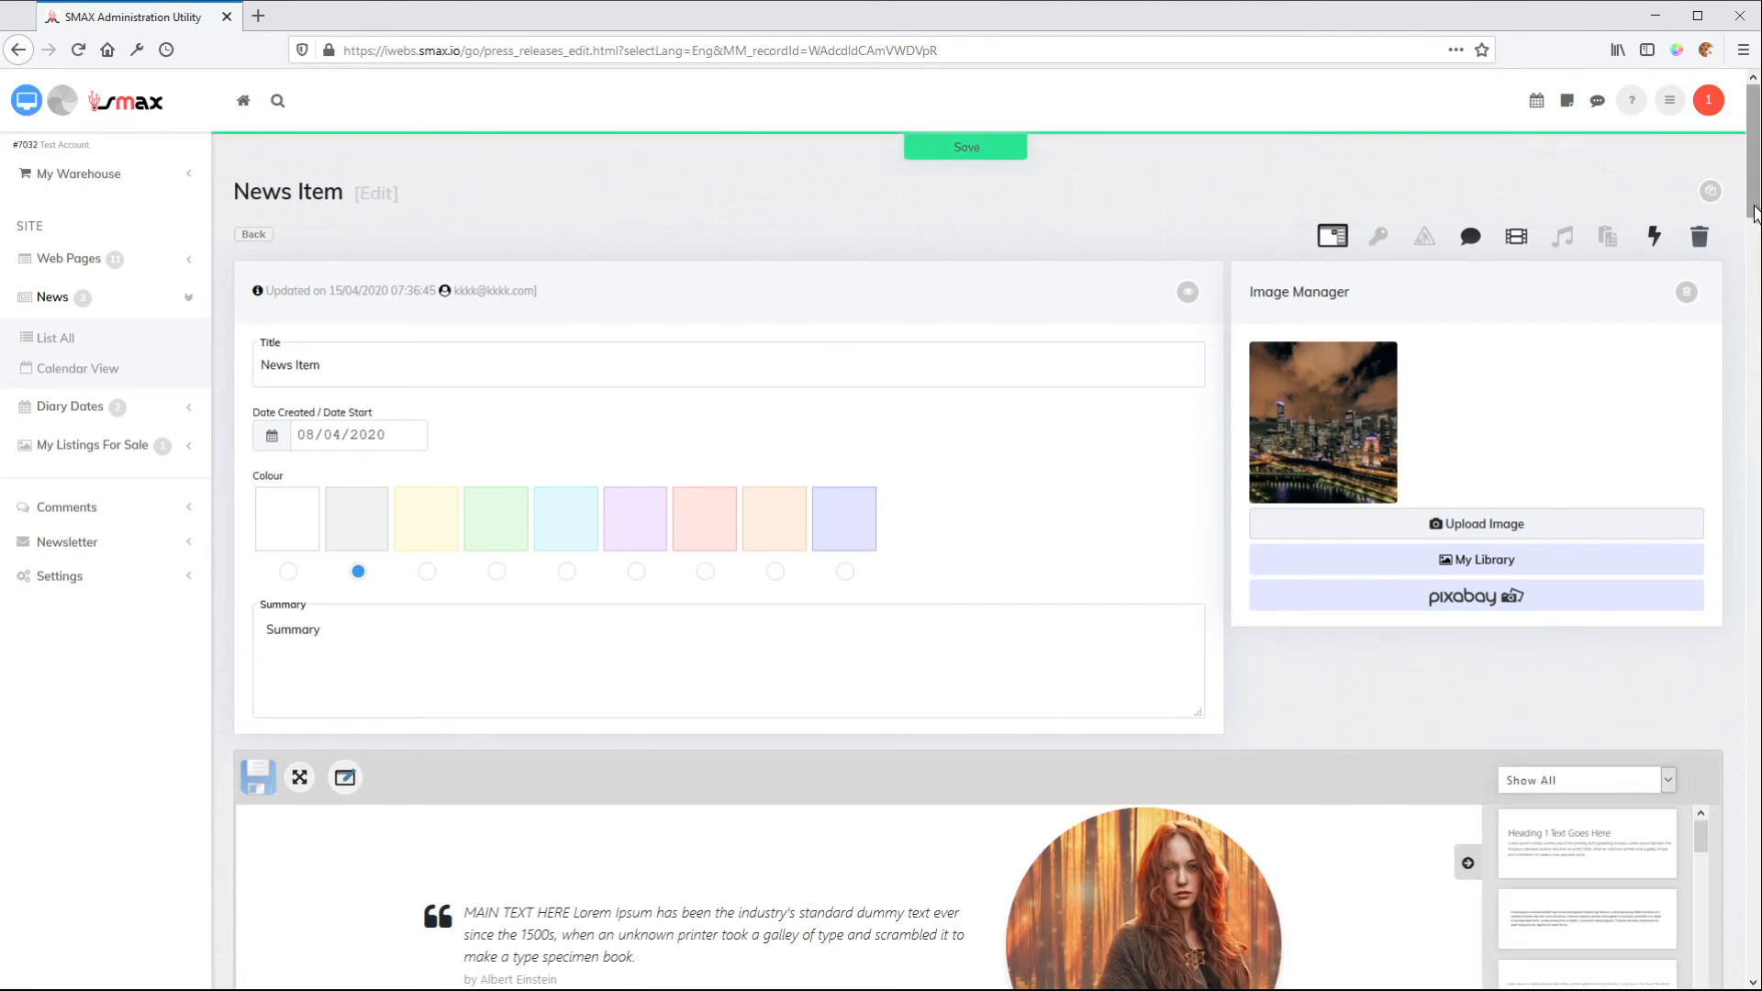
left_click_drag(1753, 200, 1753, 396)
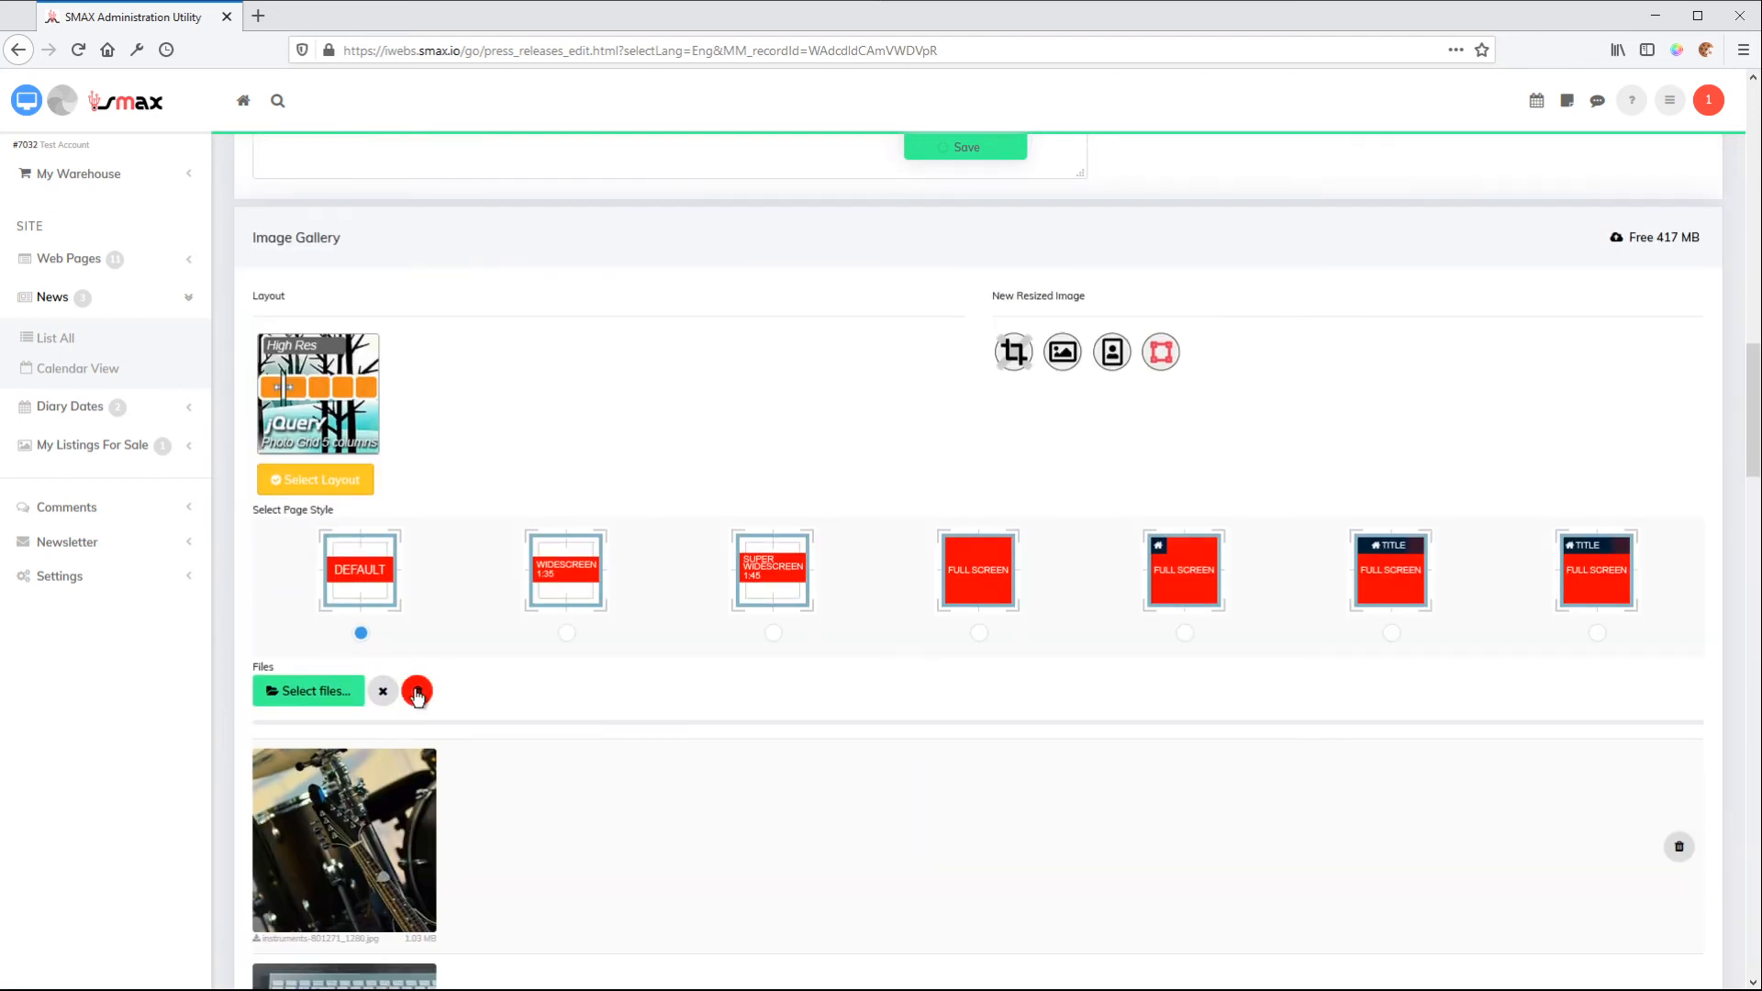
left_click(321, 479)
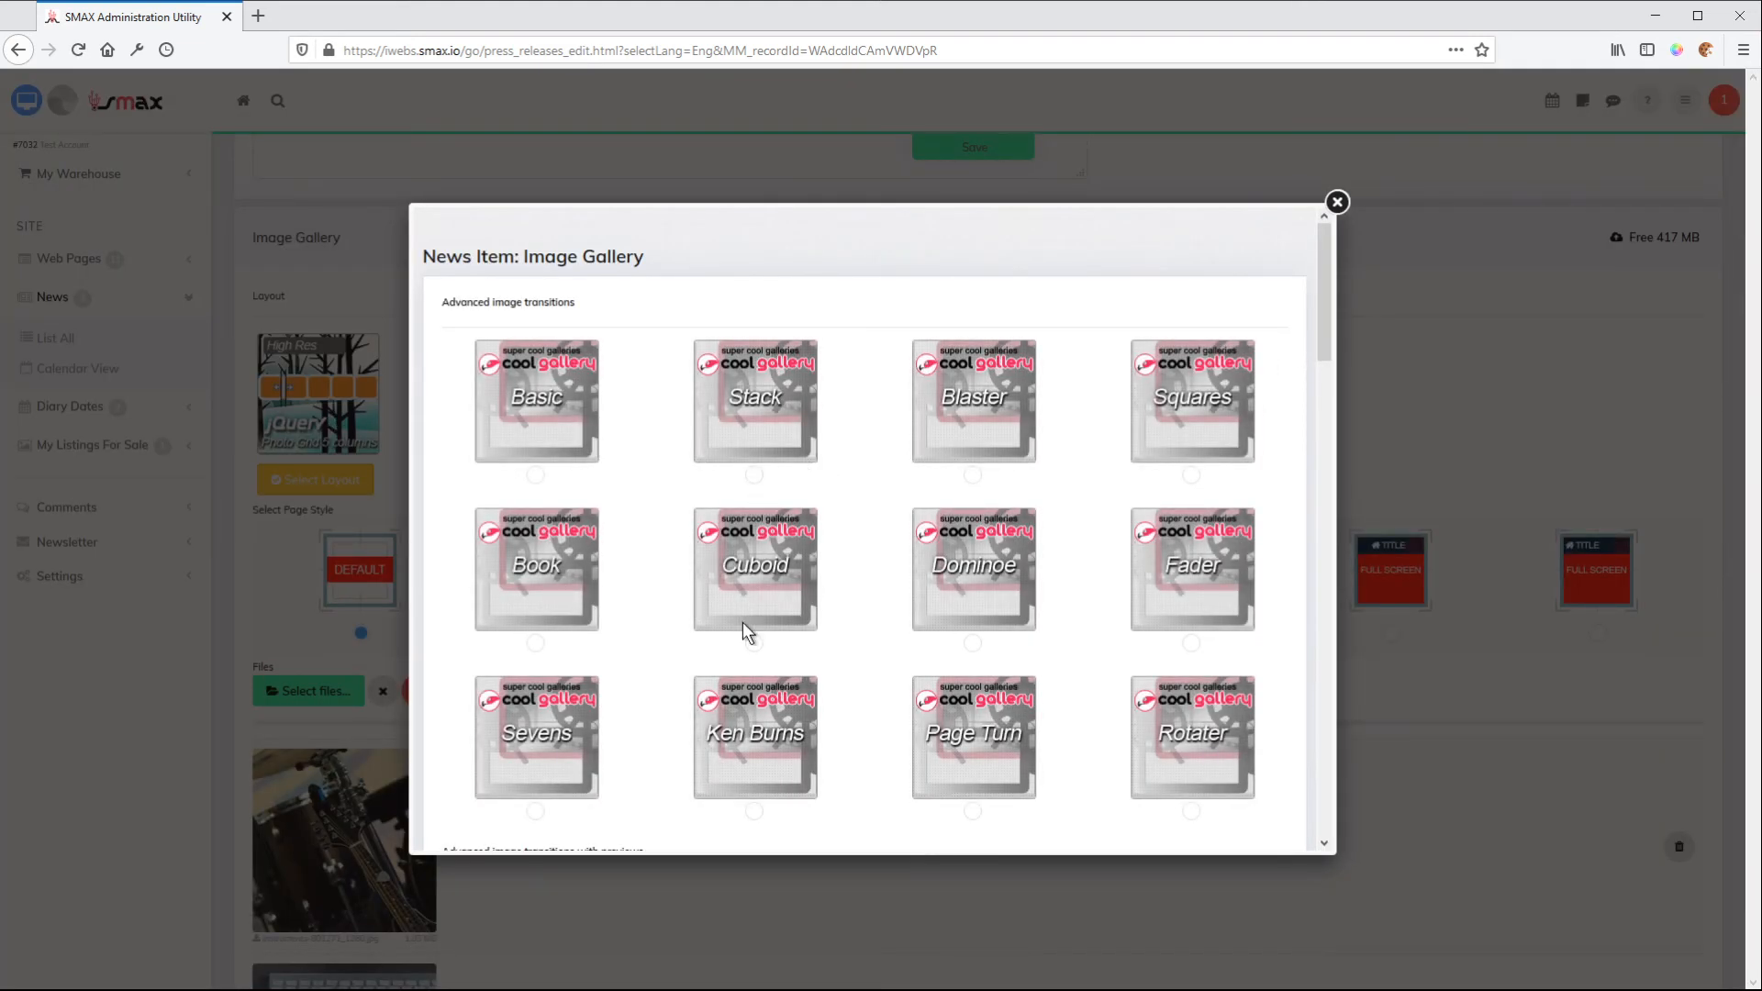
left_click(755, 645)
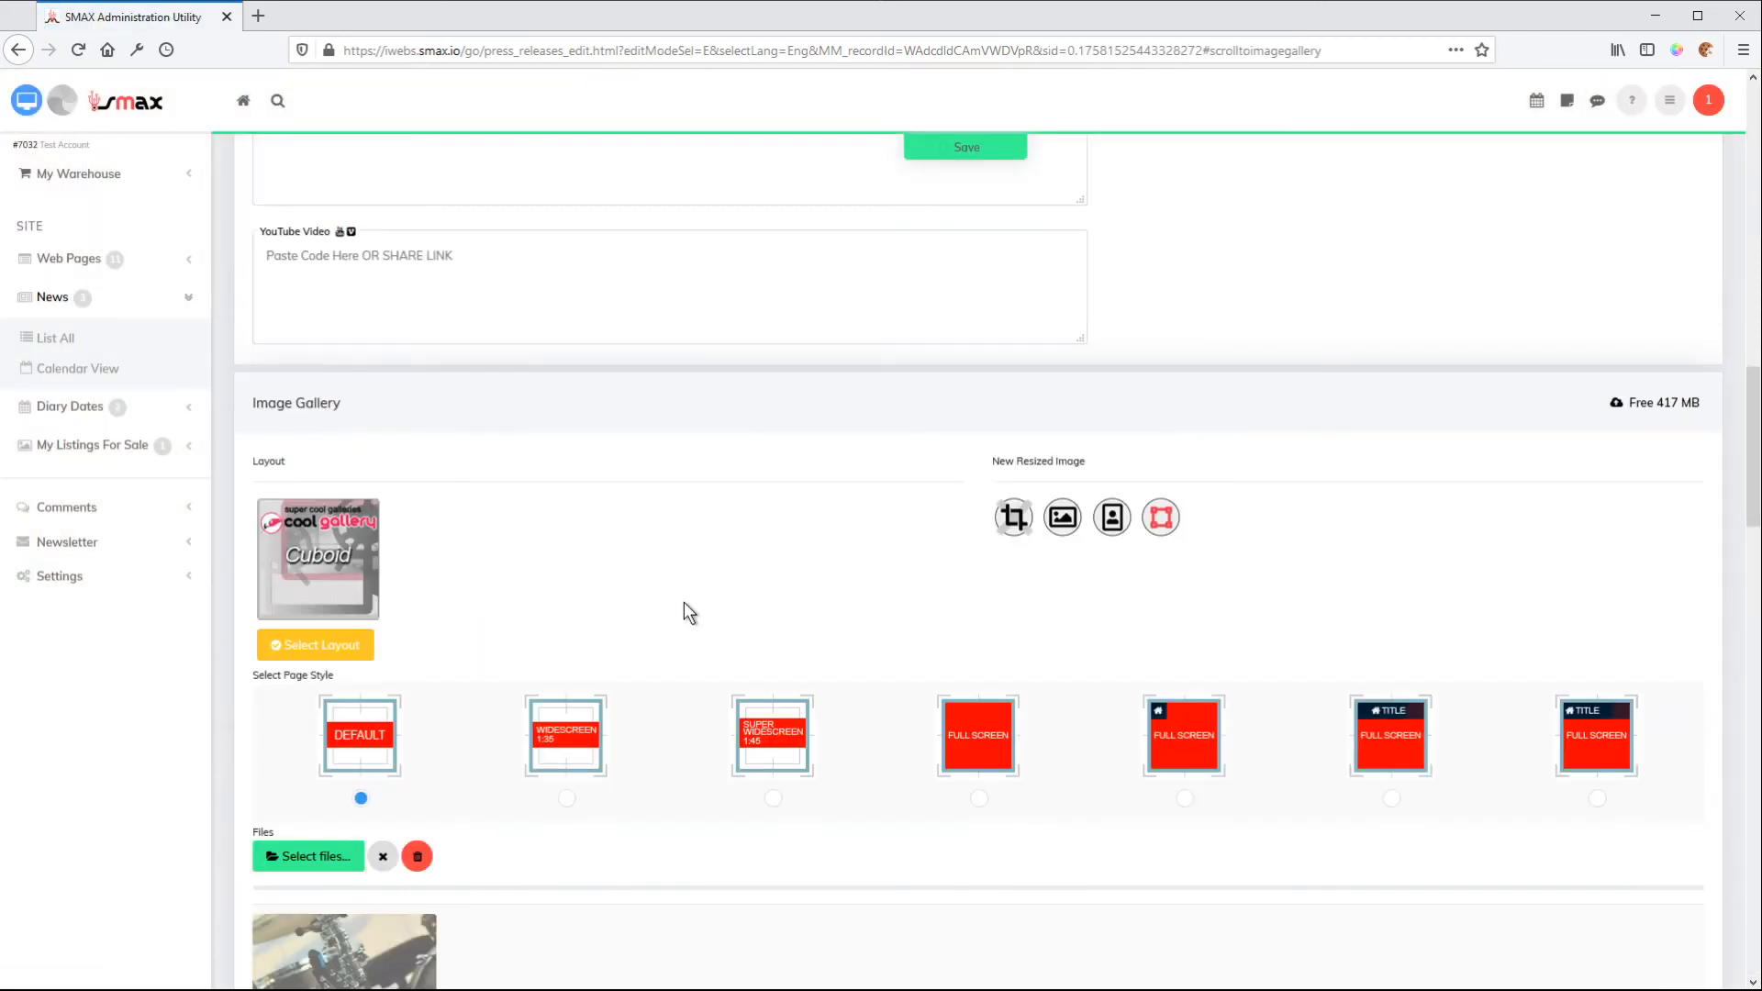
Preview the news item's website page and examine how the Cuboid slideshow displays the square photos
scroll(690, 587, "down", 2)
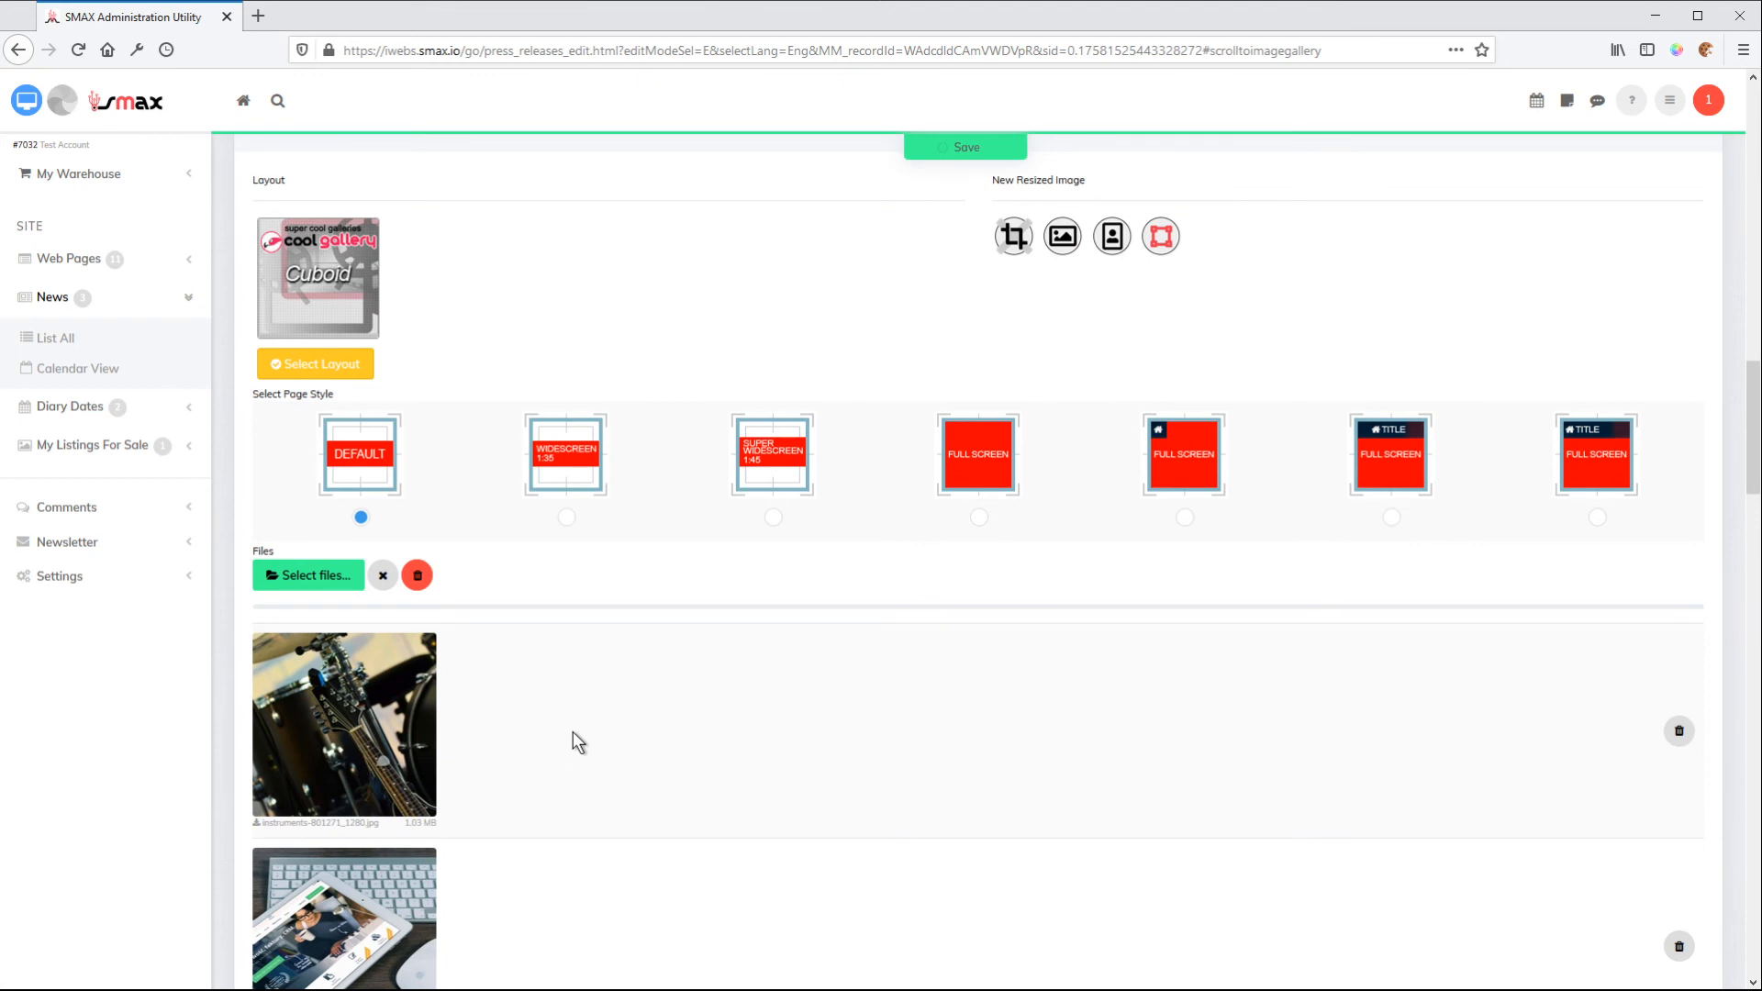
left_click(27, 100)
scroll(1158, 488, "down", 6)
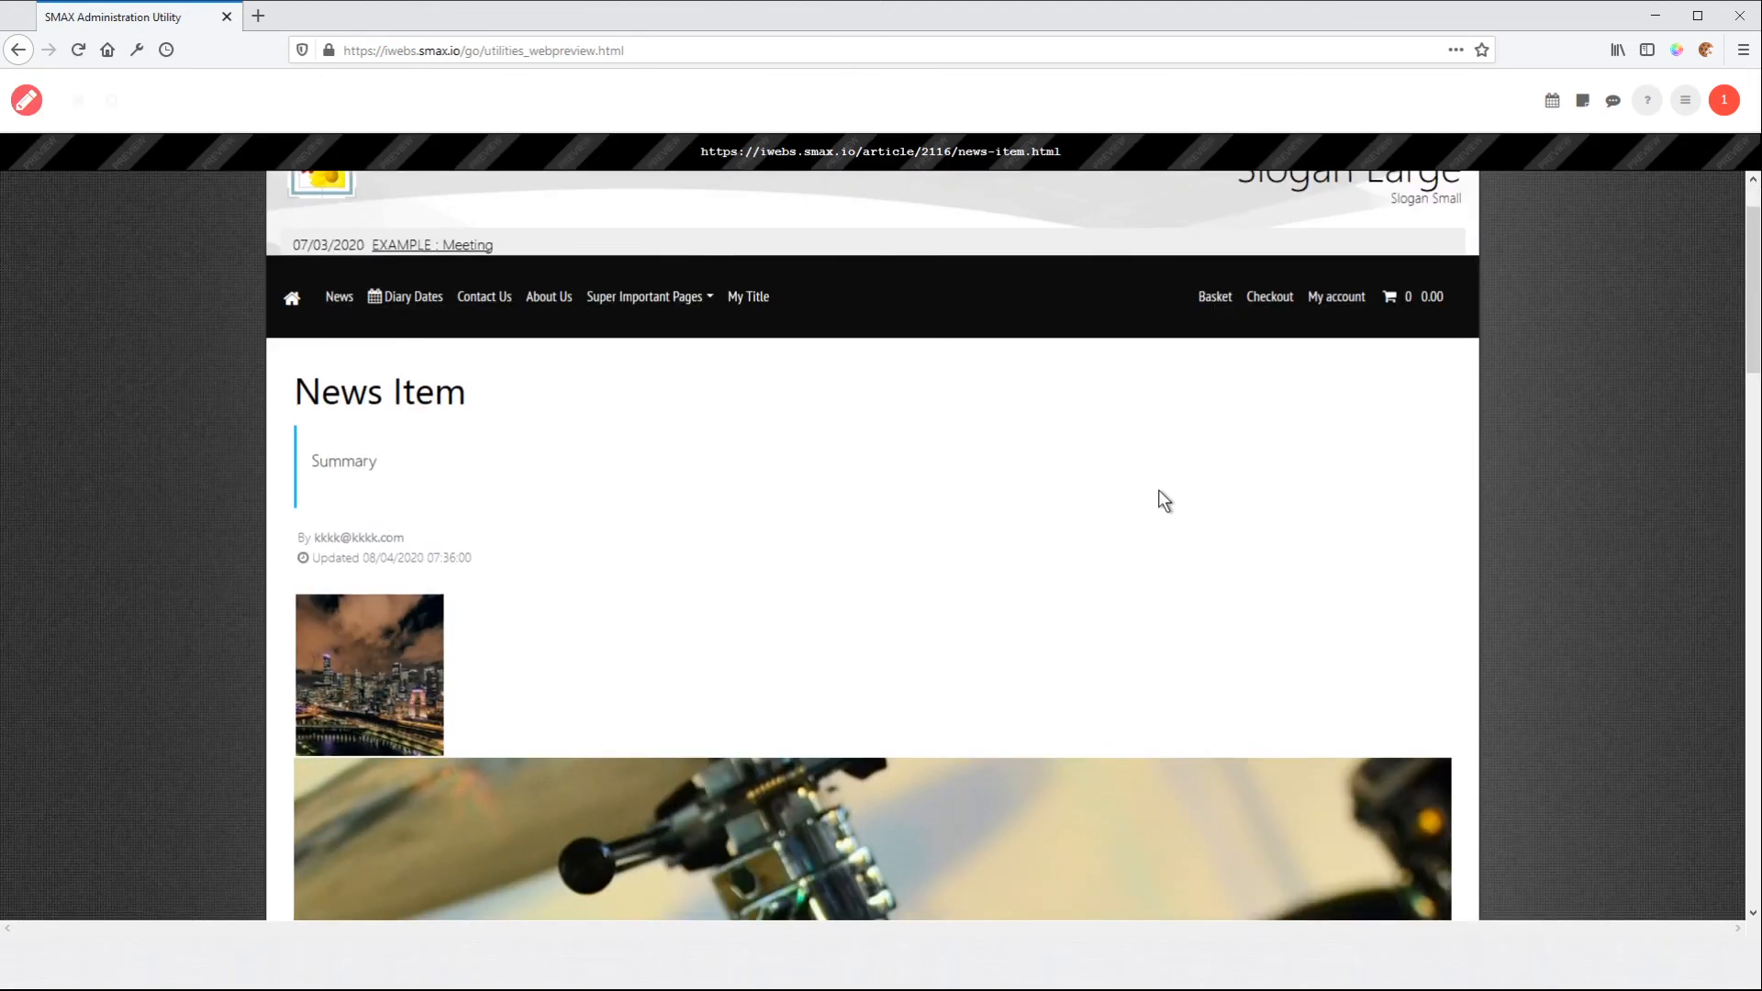
scroll(1204, 487, "down", 5)
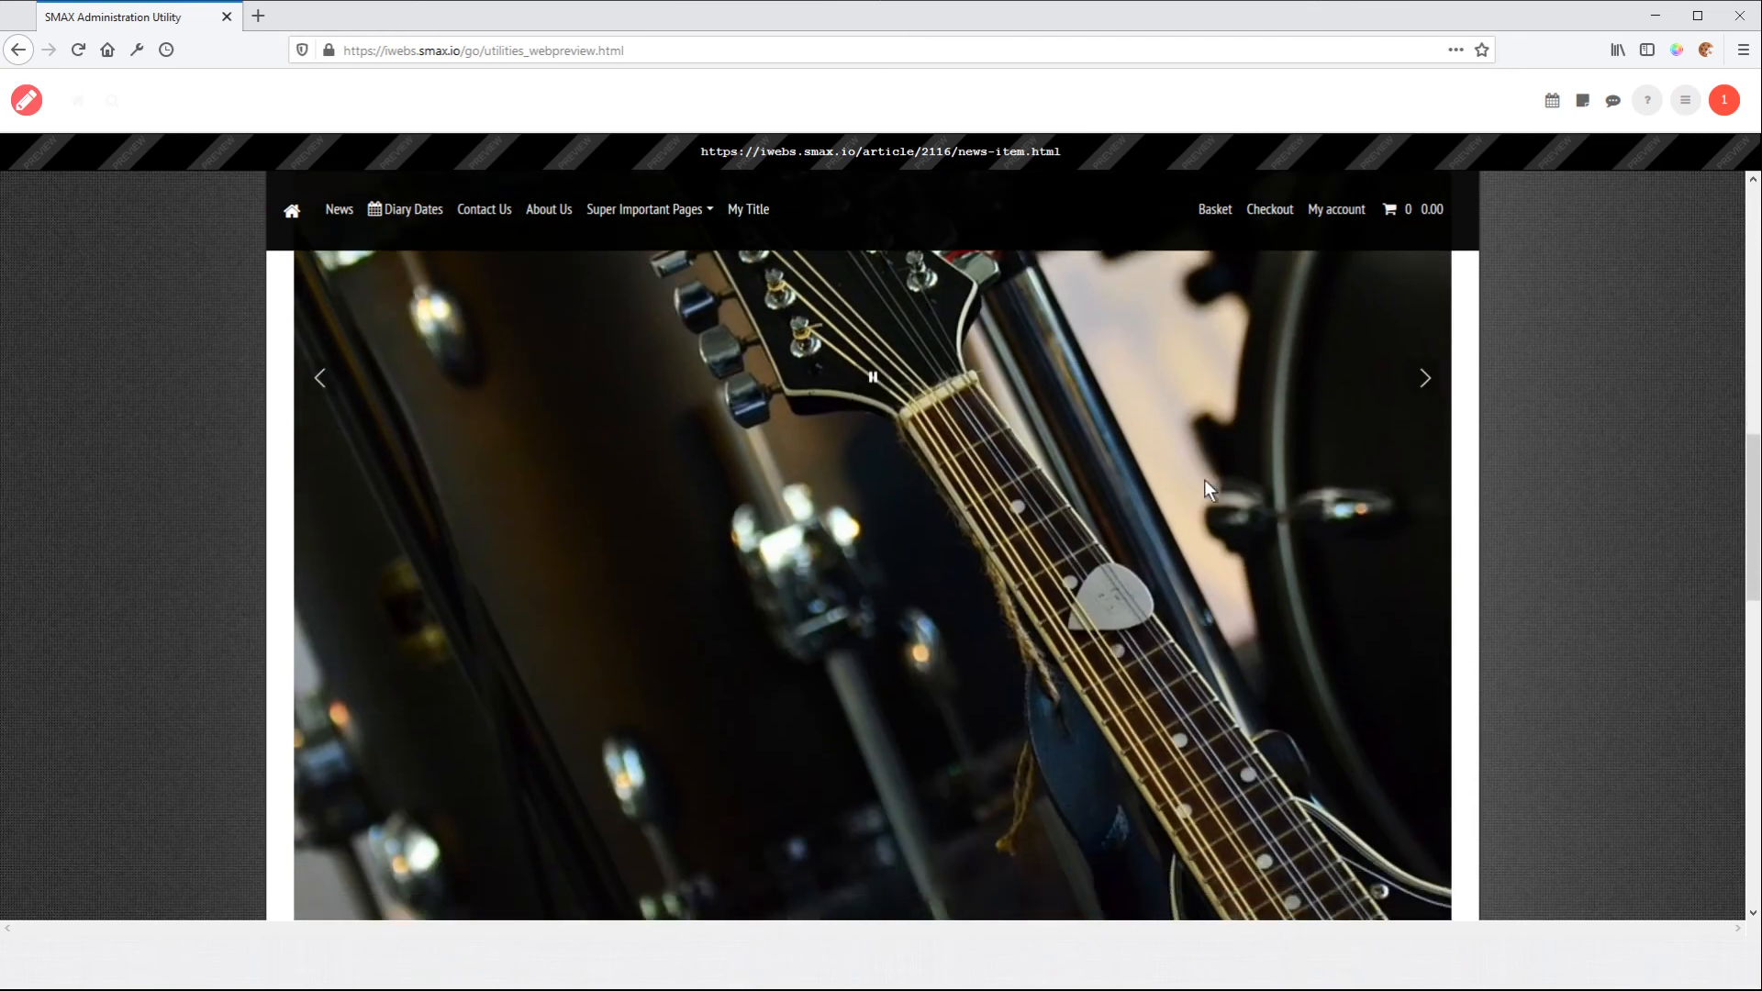
scroll(1204, 481, "up", 3)
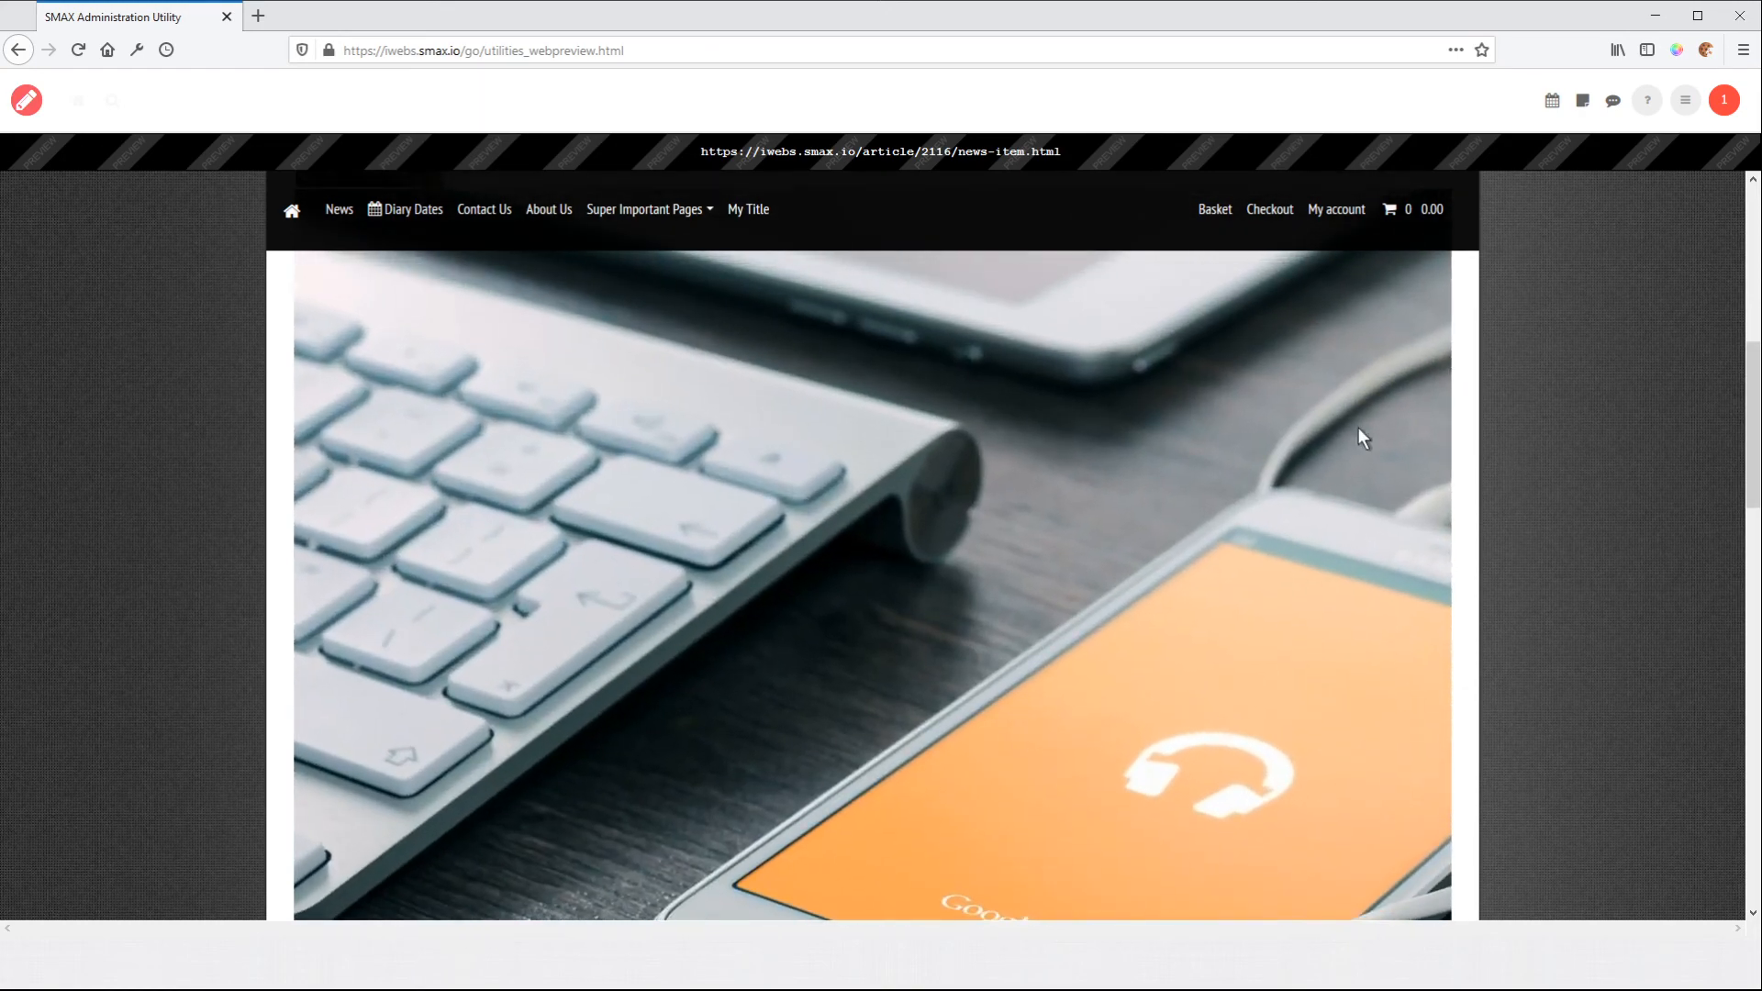
Return to editing the news item and change the image gallery layout to the dynamic Animated Image Grid
left_click(28, 102)
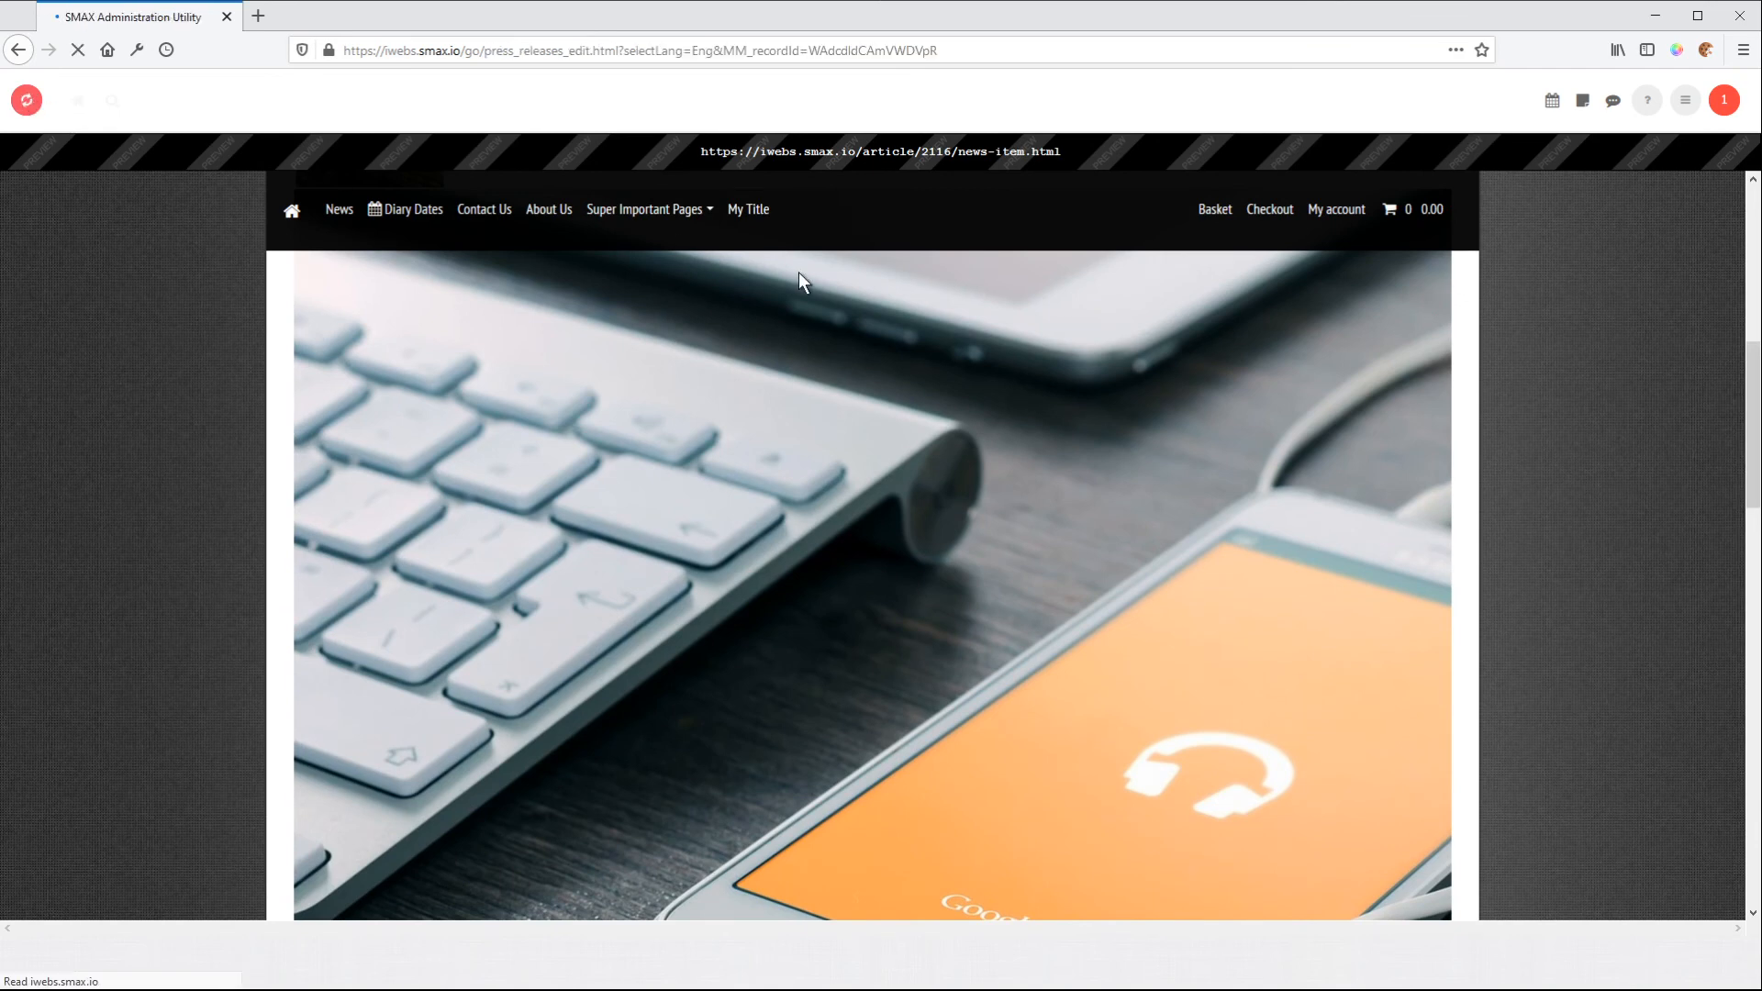
scroll(1418, 651, "down", 3)
scroll(1429, 617, "down", 15)
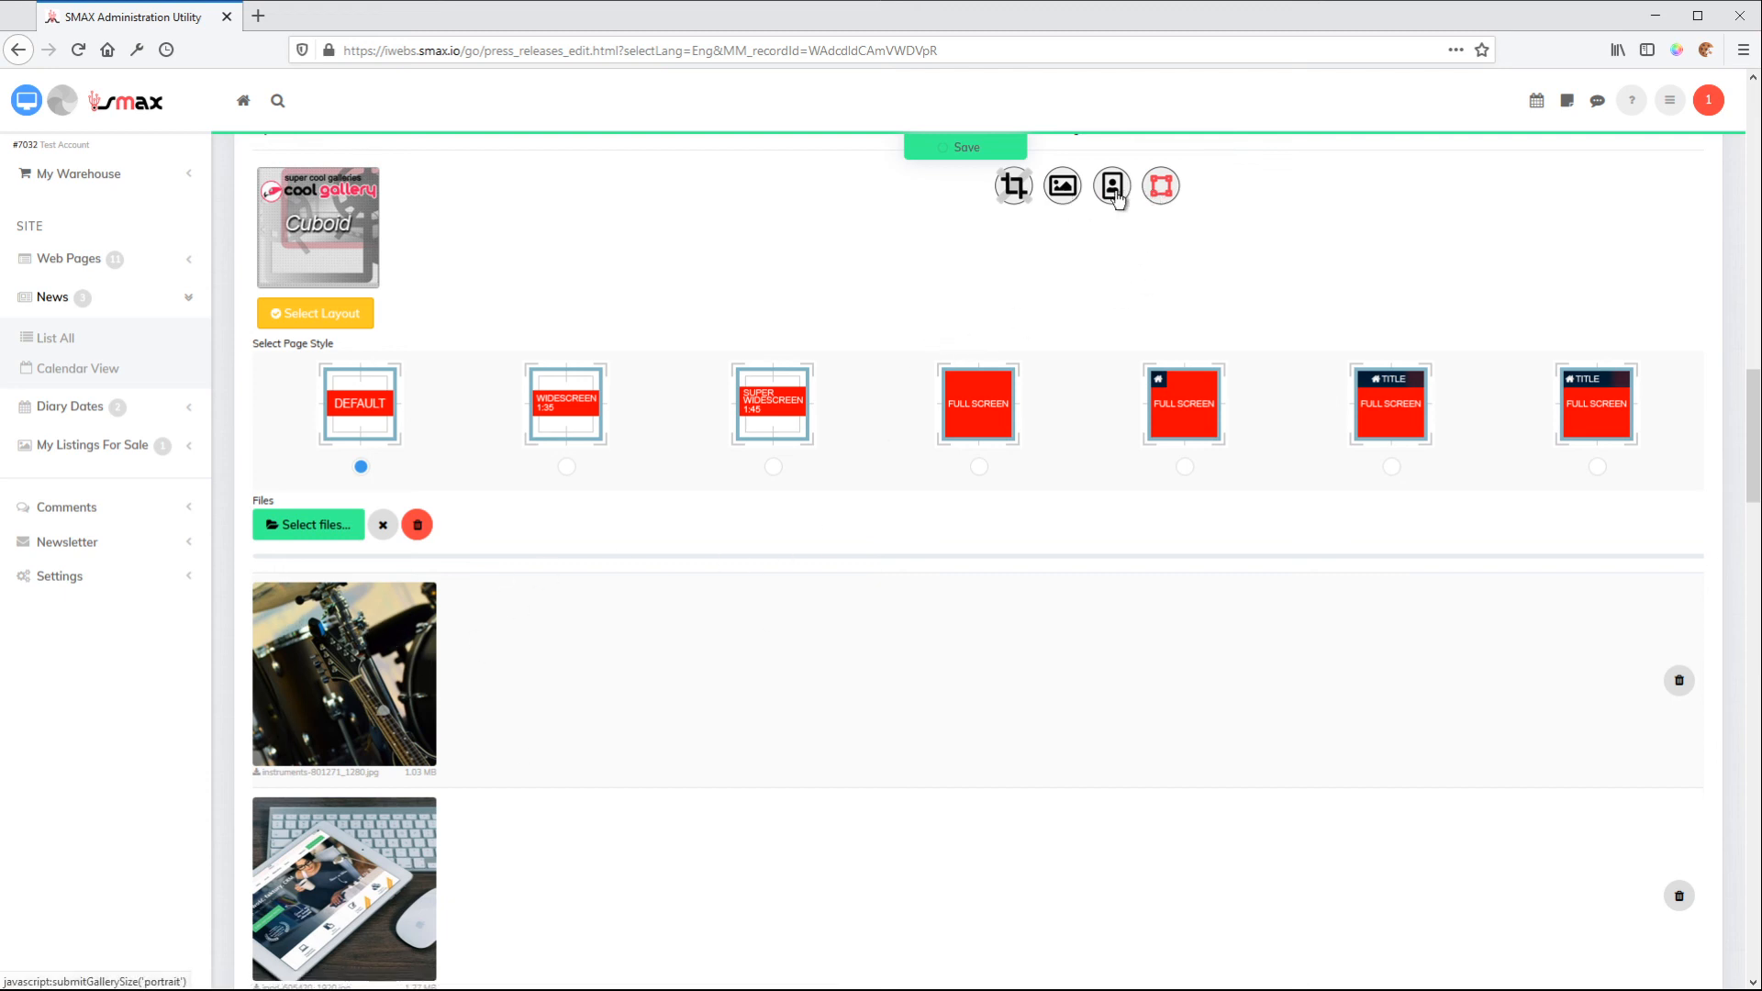
left_click(318, 321)
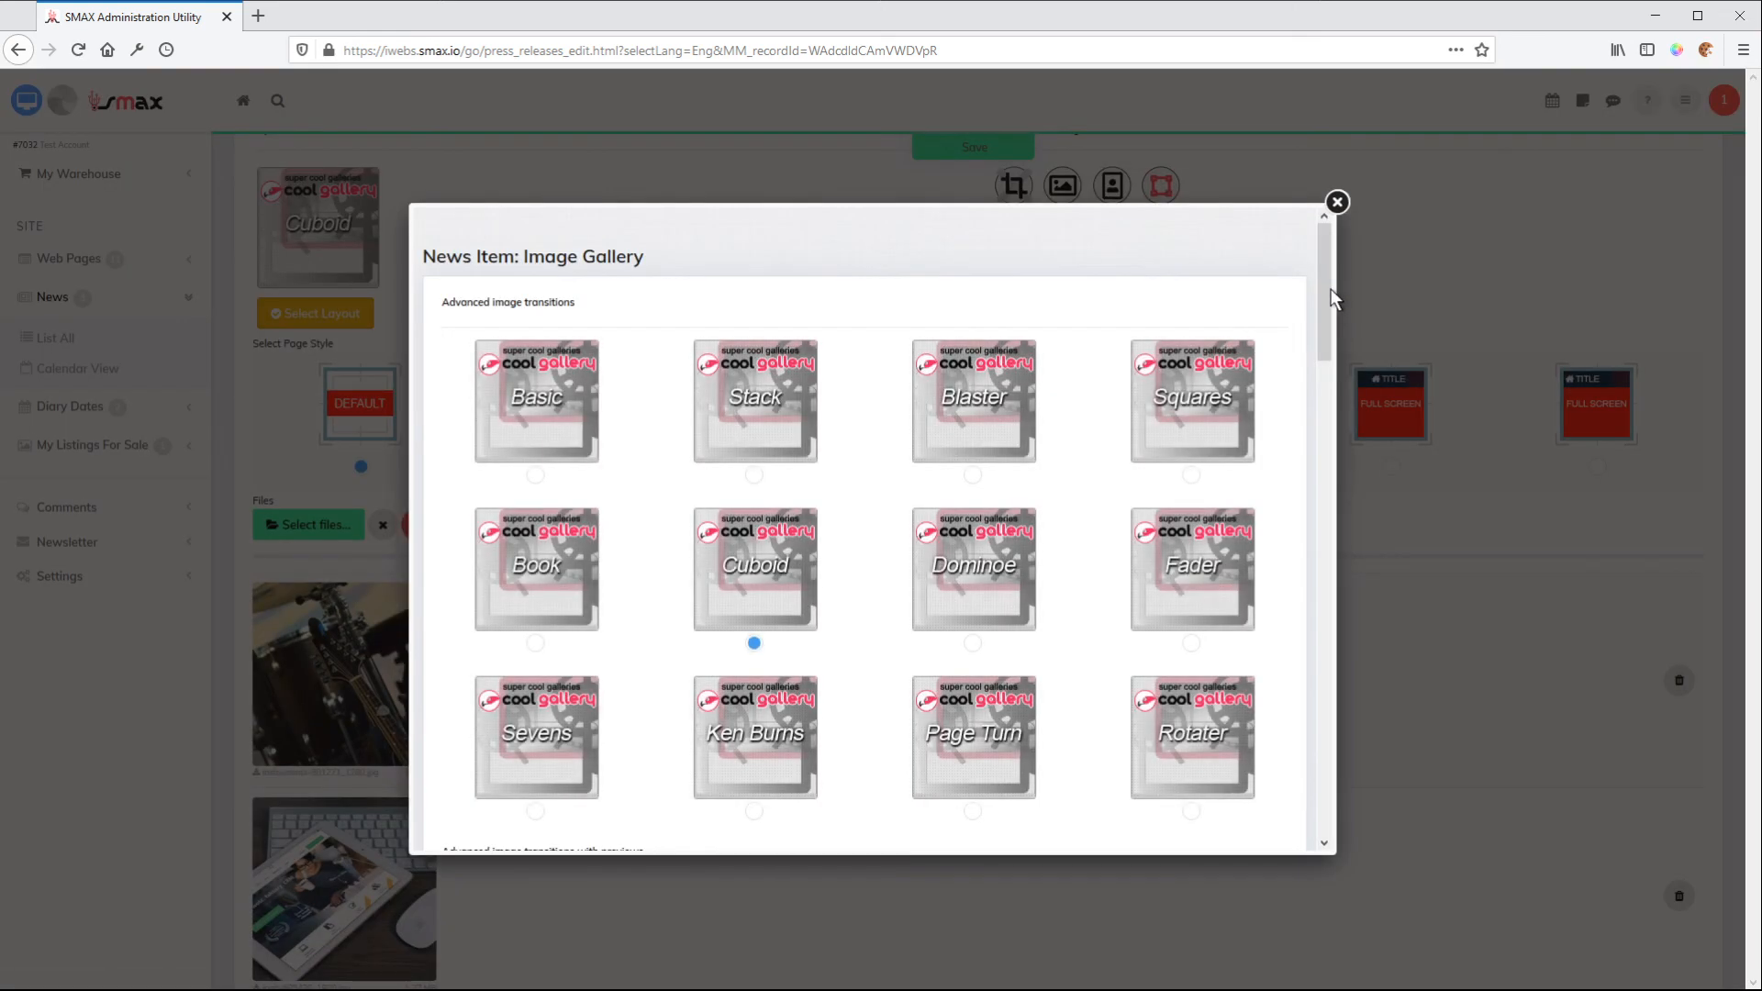
left_click_drag(1327, 294, 1329, 546)
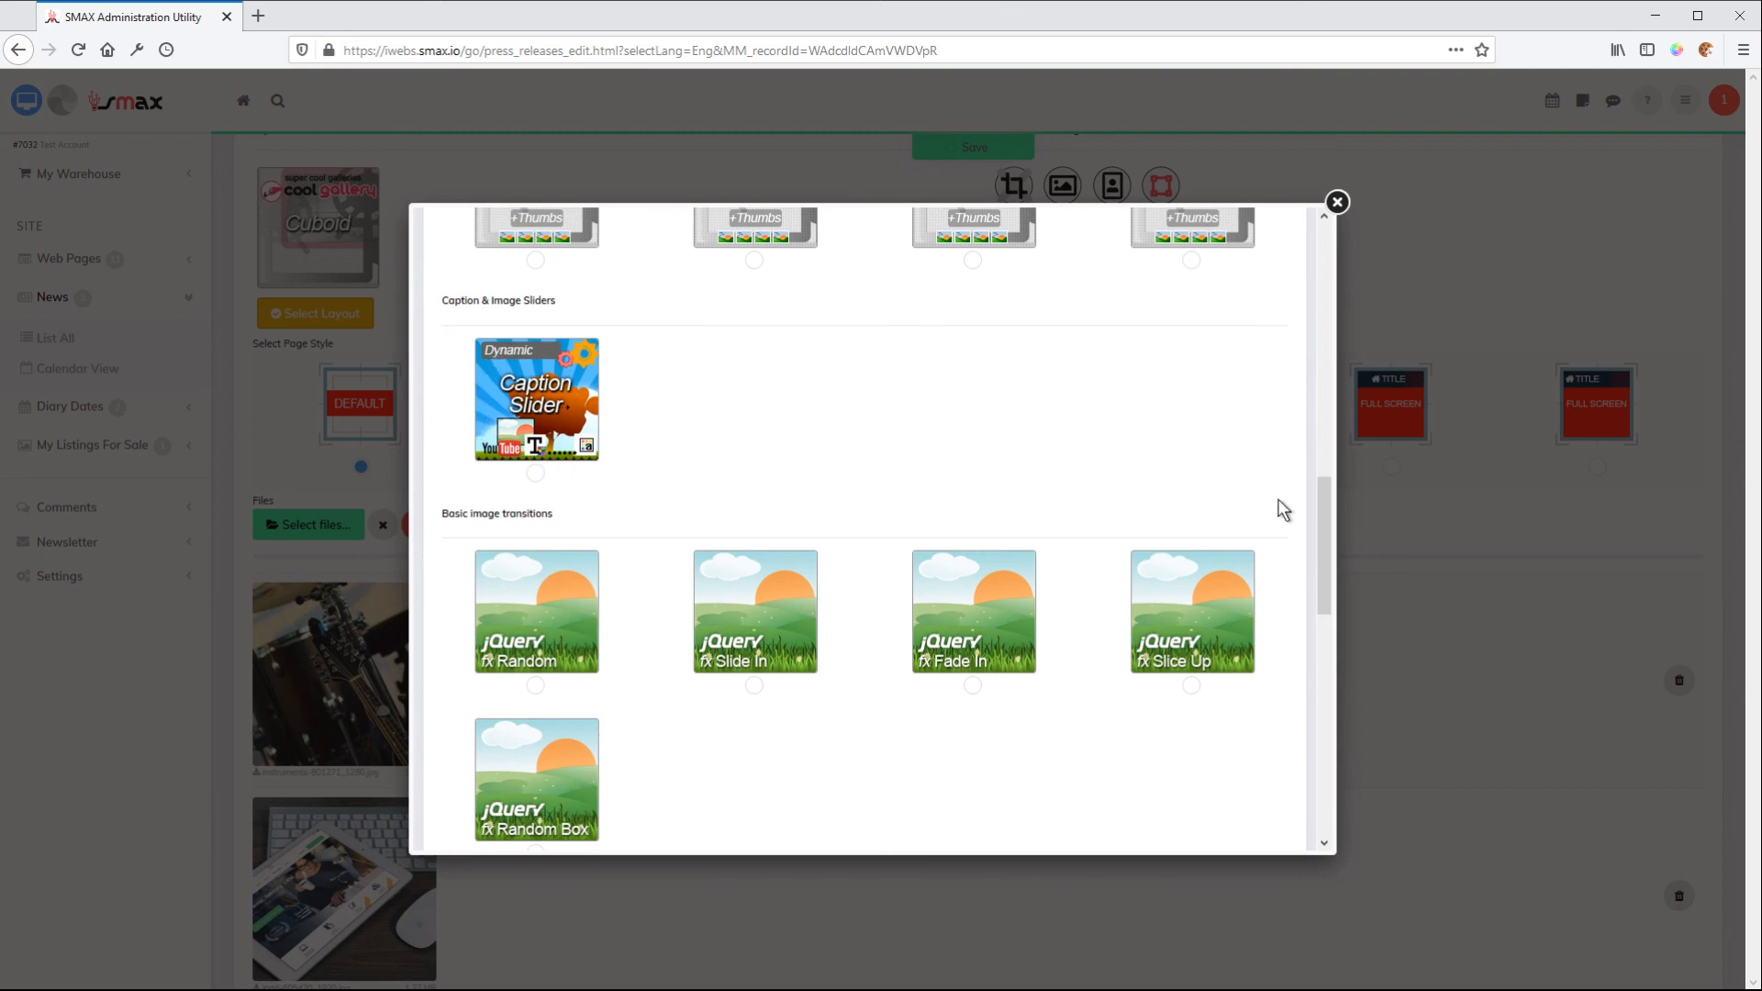
left_click_drag(1320, 522, 1318, 725)
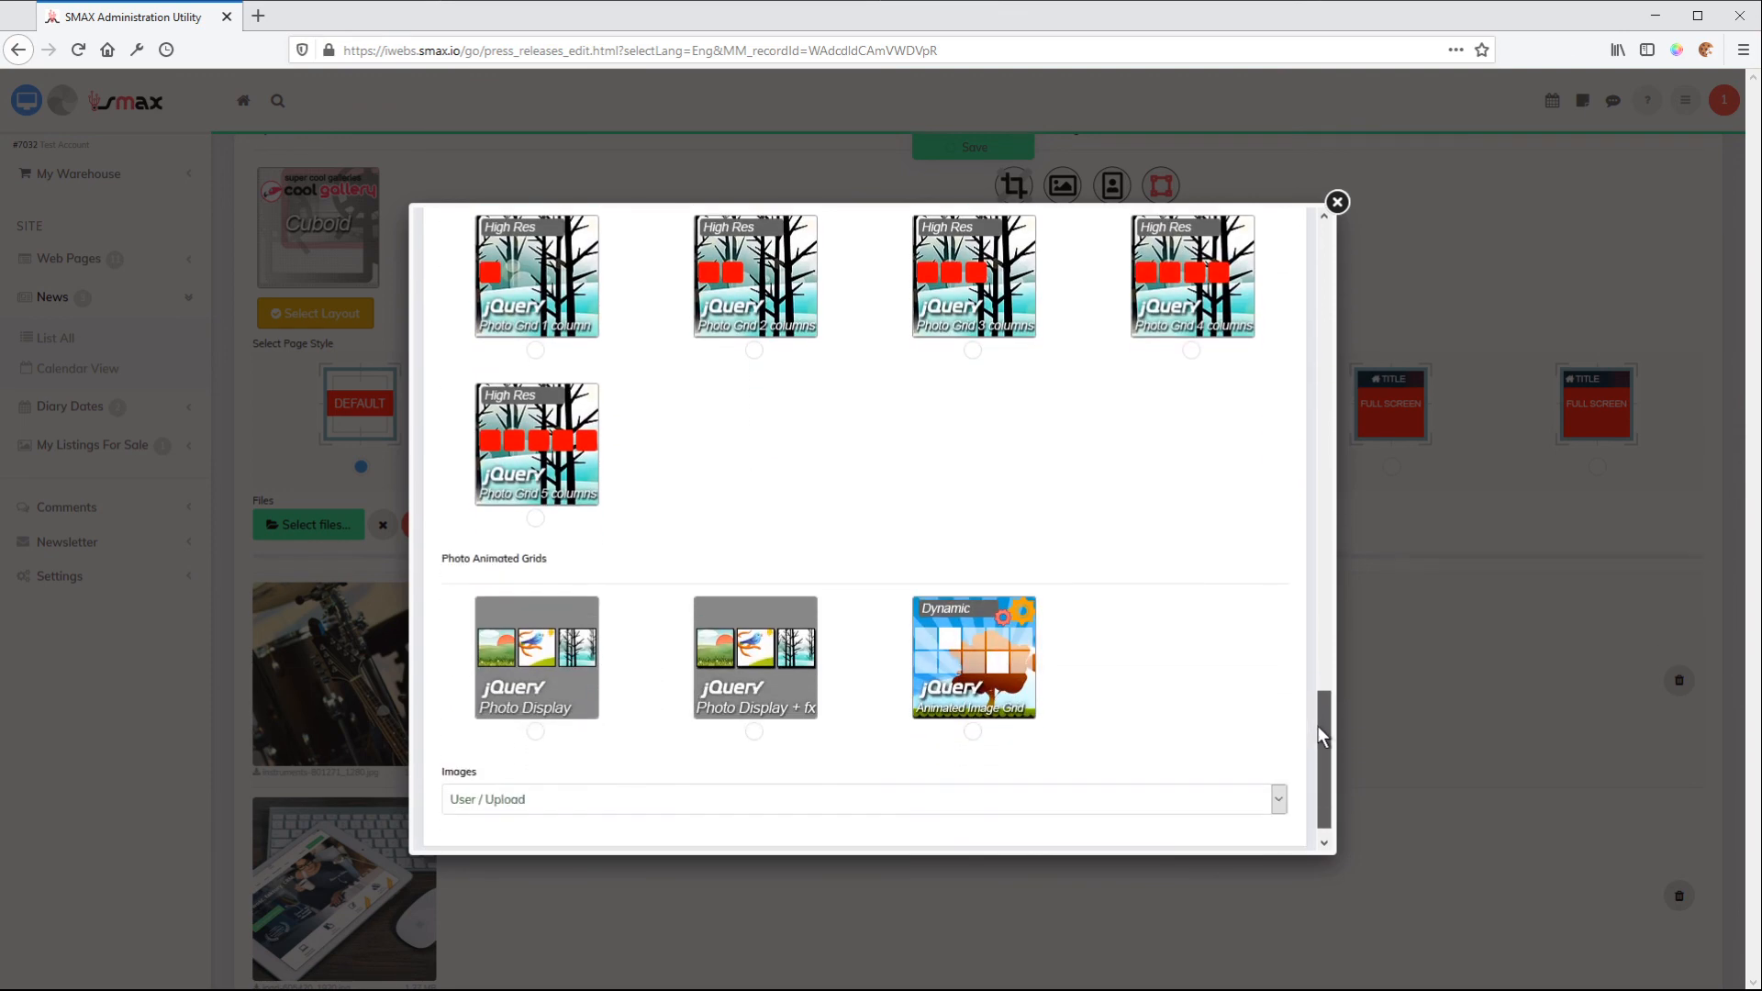
scroll(1129, 724, "down", 1)
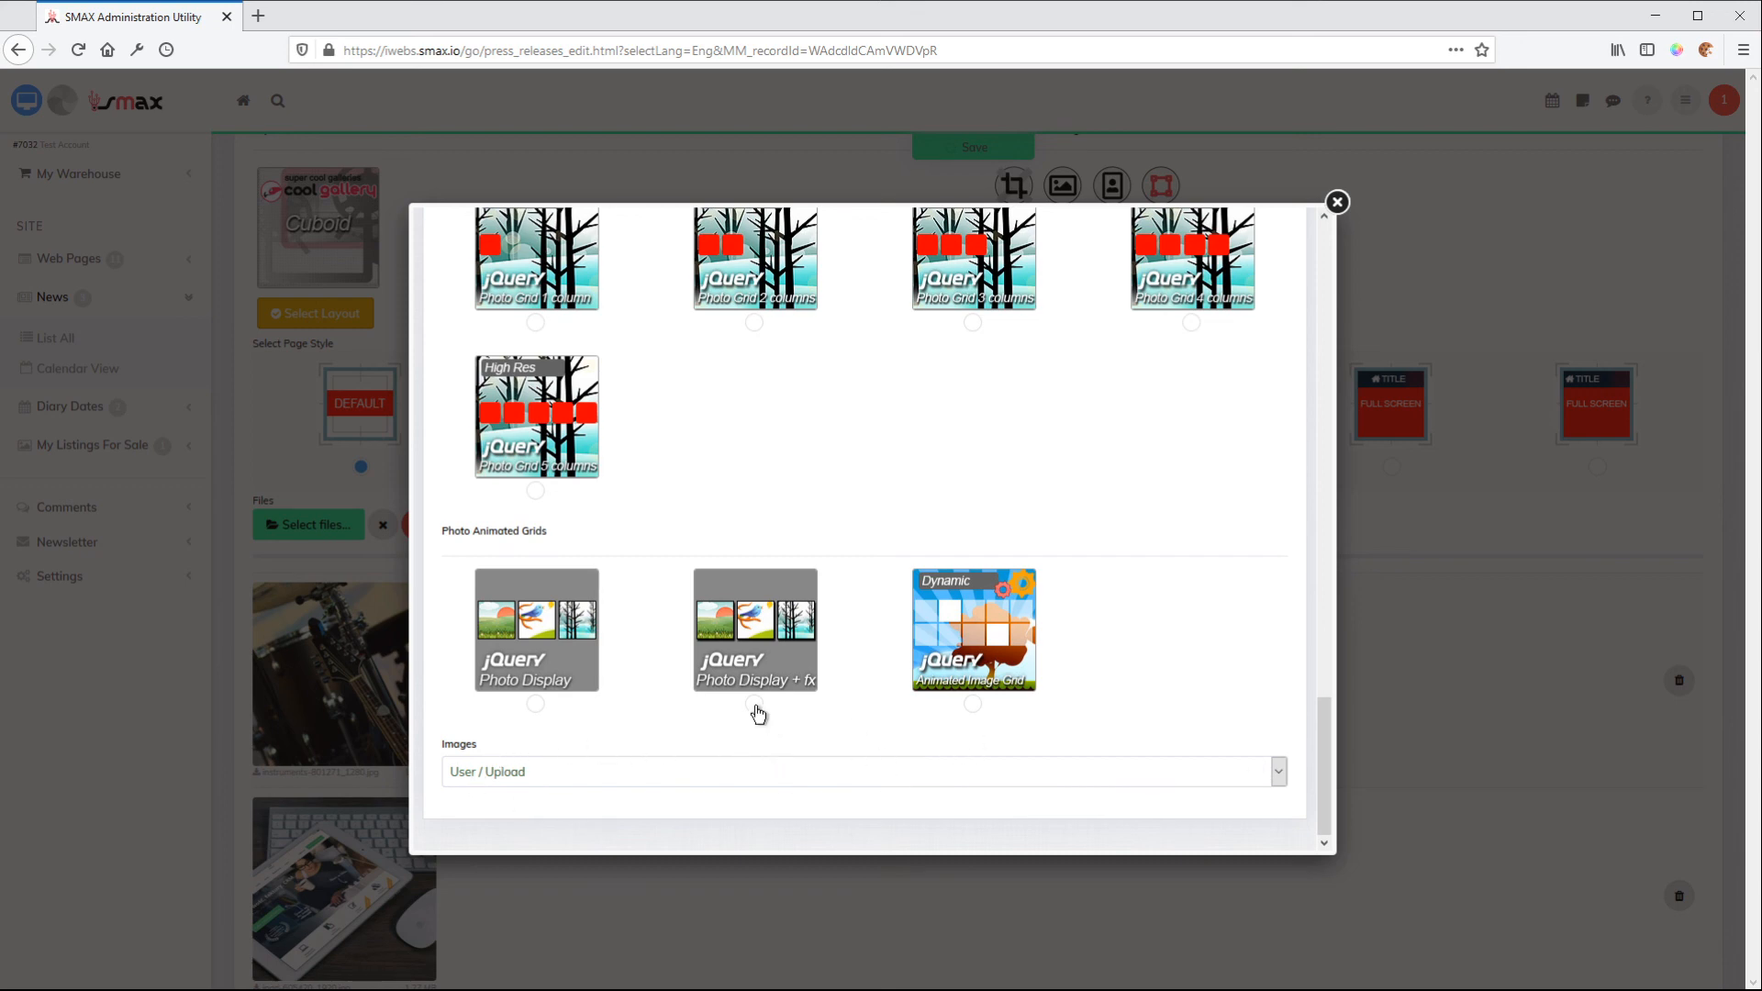
left_click(973, 704)
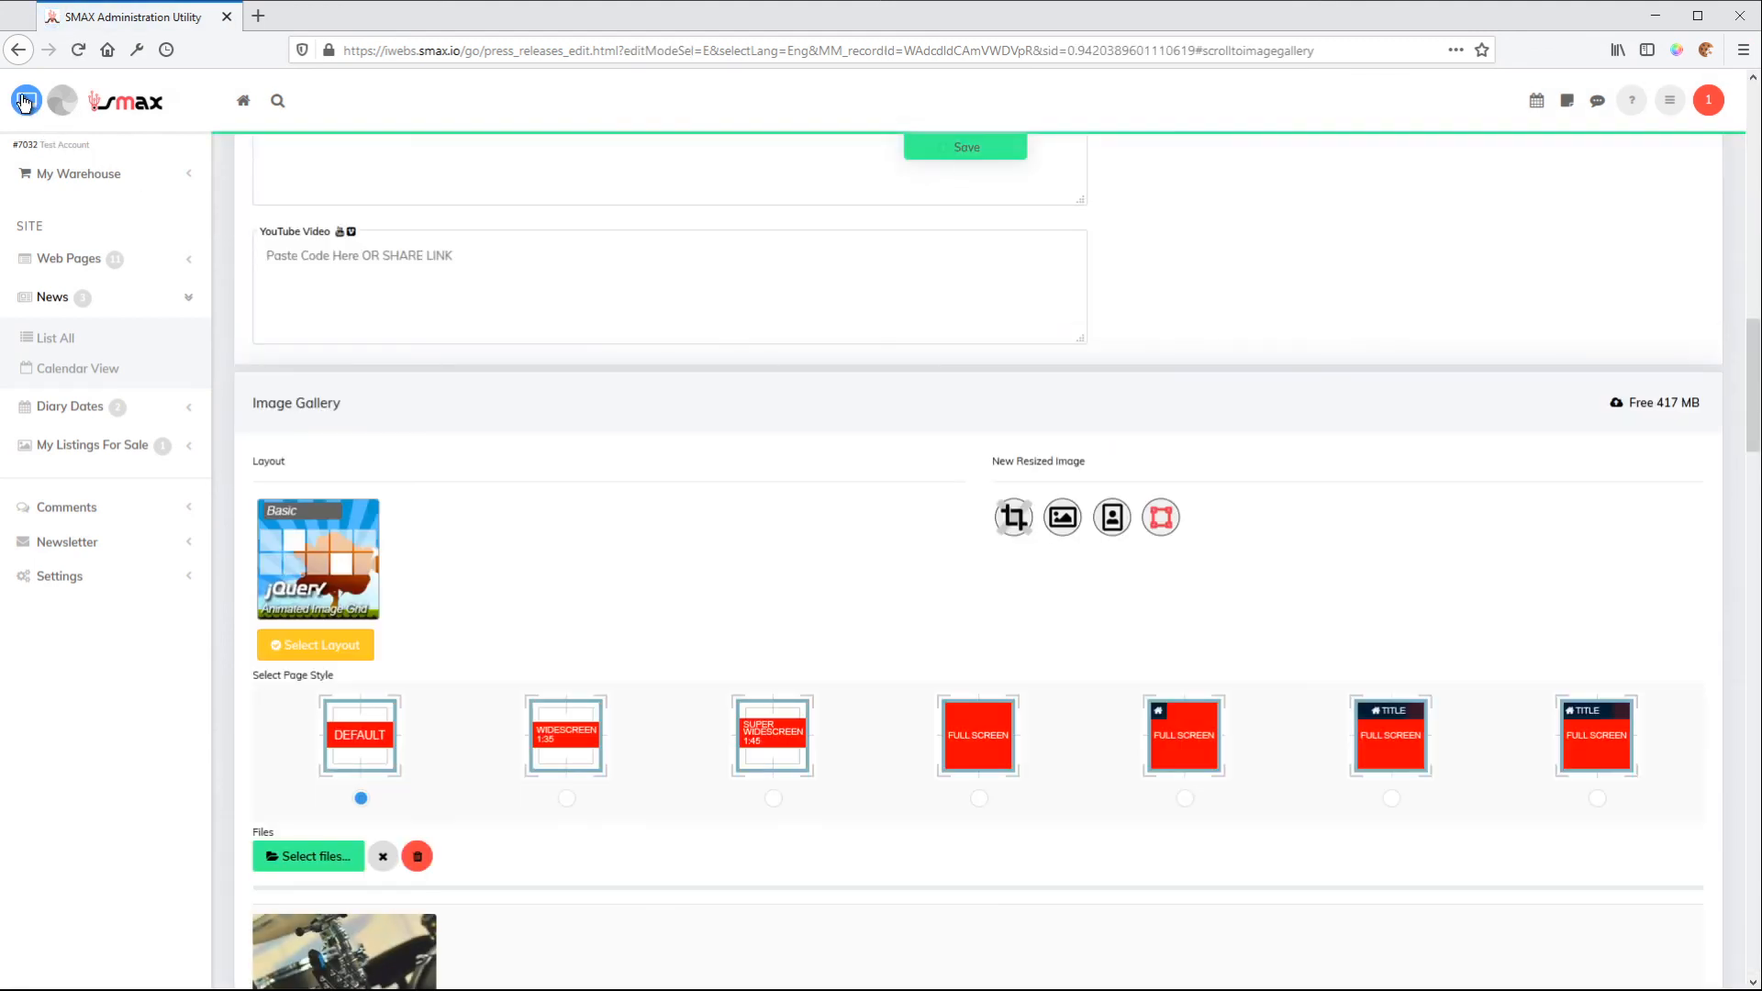
Preview the animated image grid on the news item's website page, and return to editing the item
left_click(25, 101)
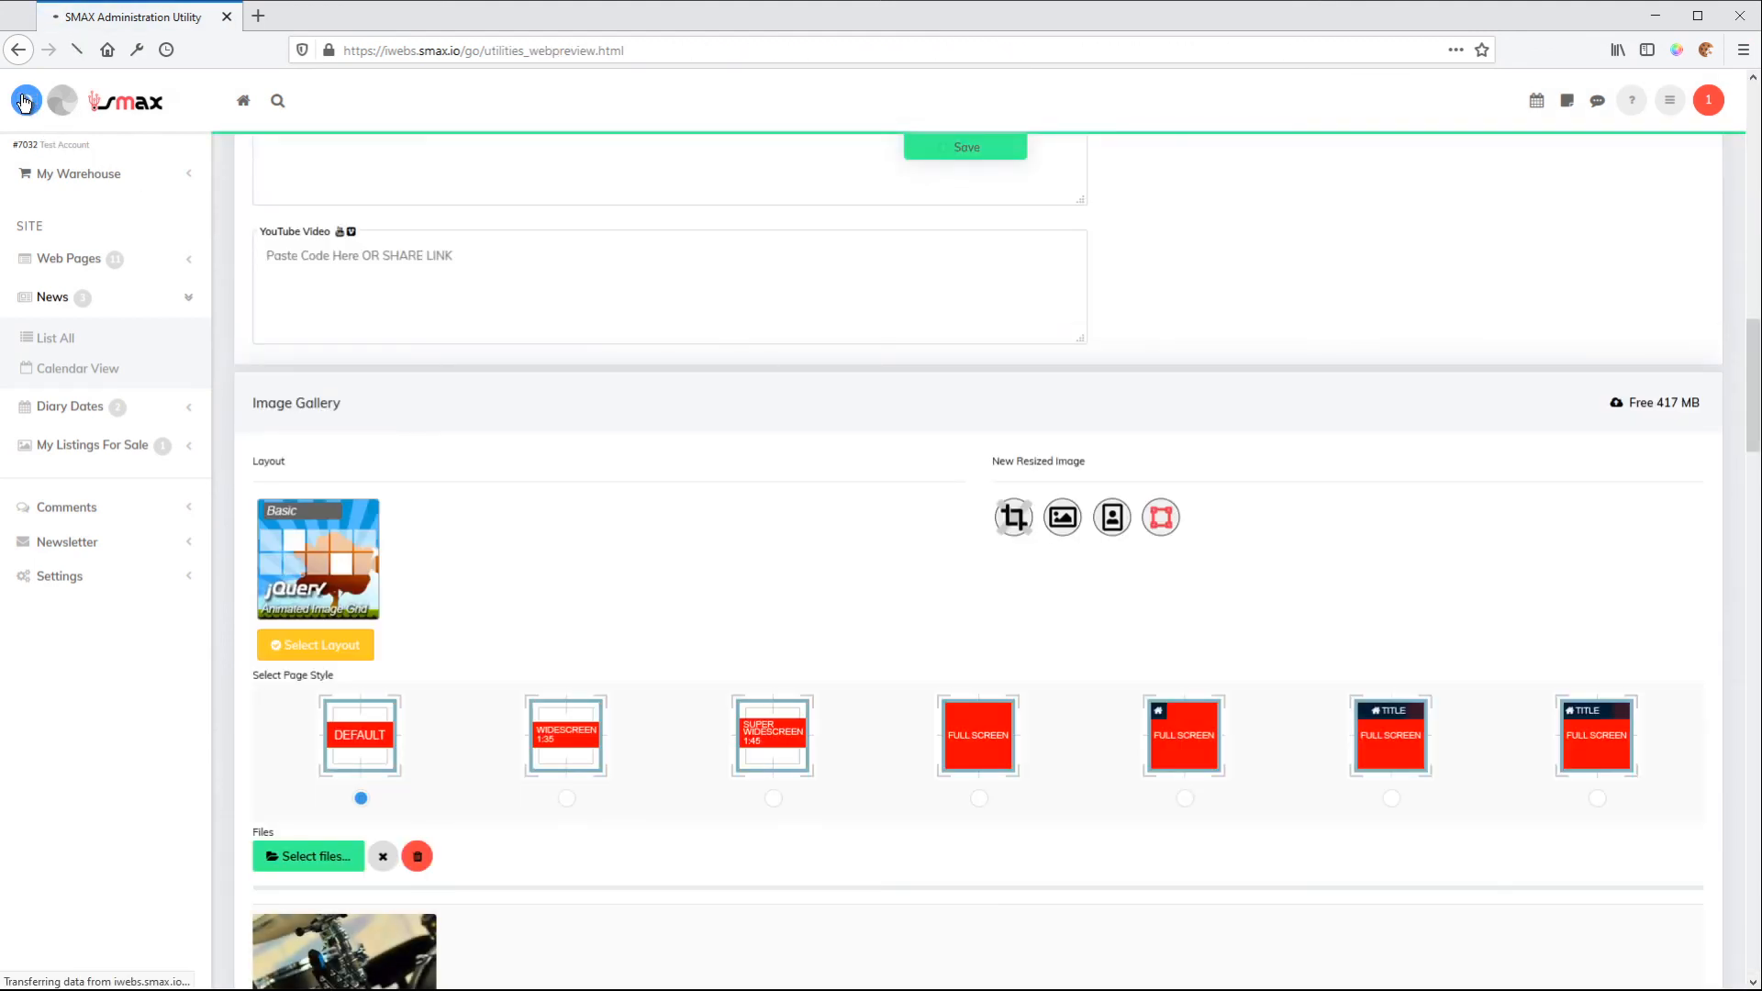
scroll(1483, 551, "down", 5)
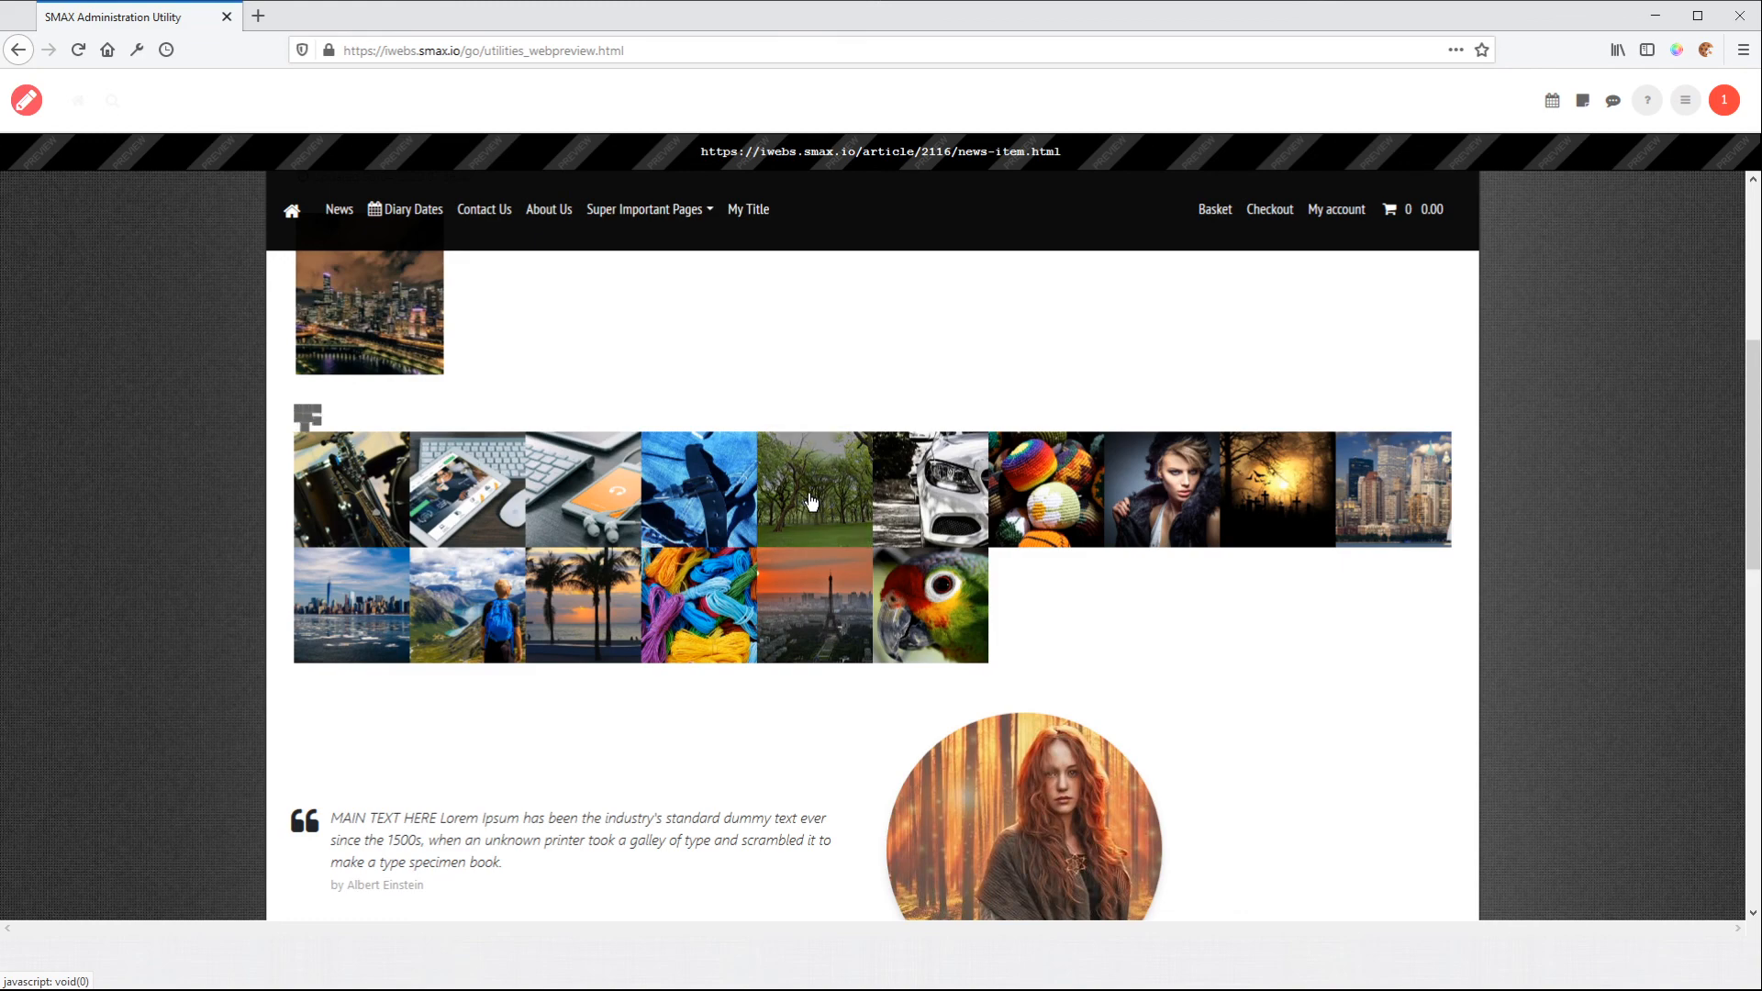
left_click(26, 104)
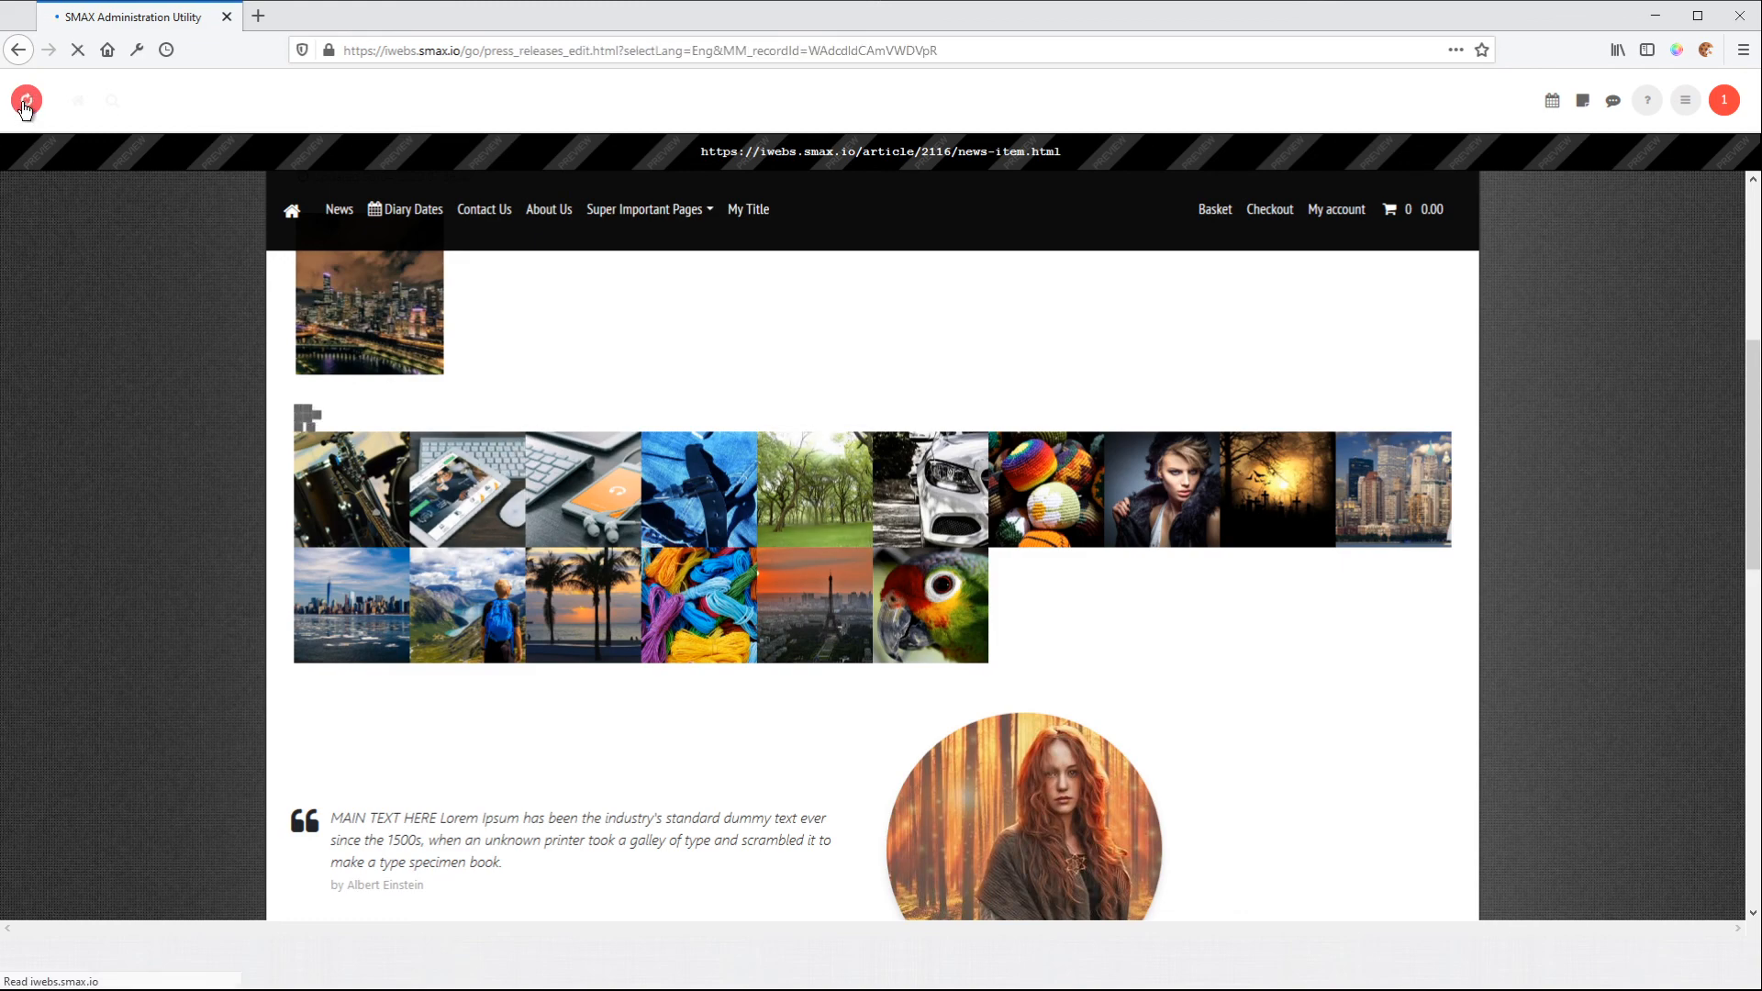
scroll(1172, 606, "down", 20)
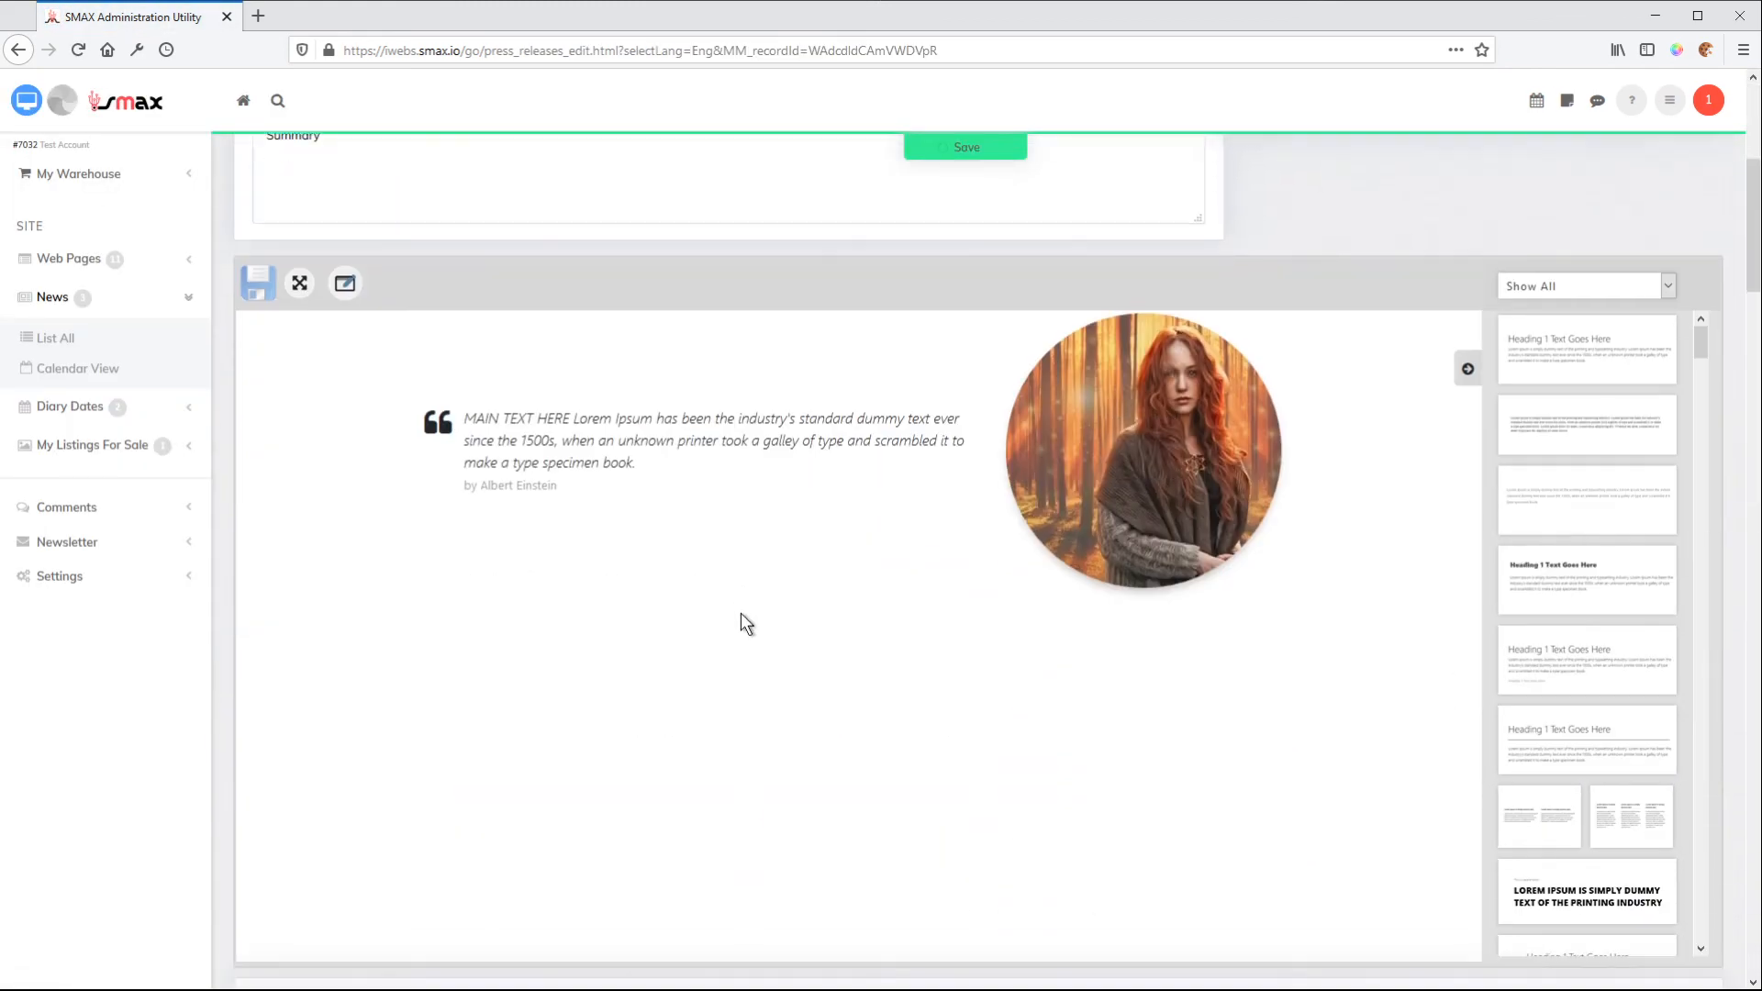